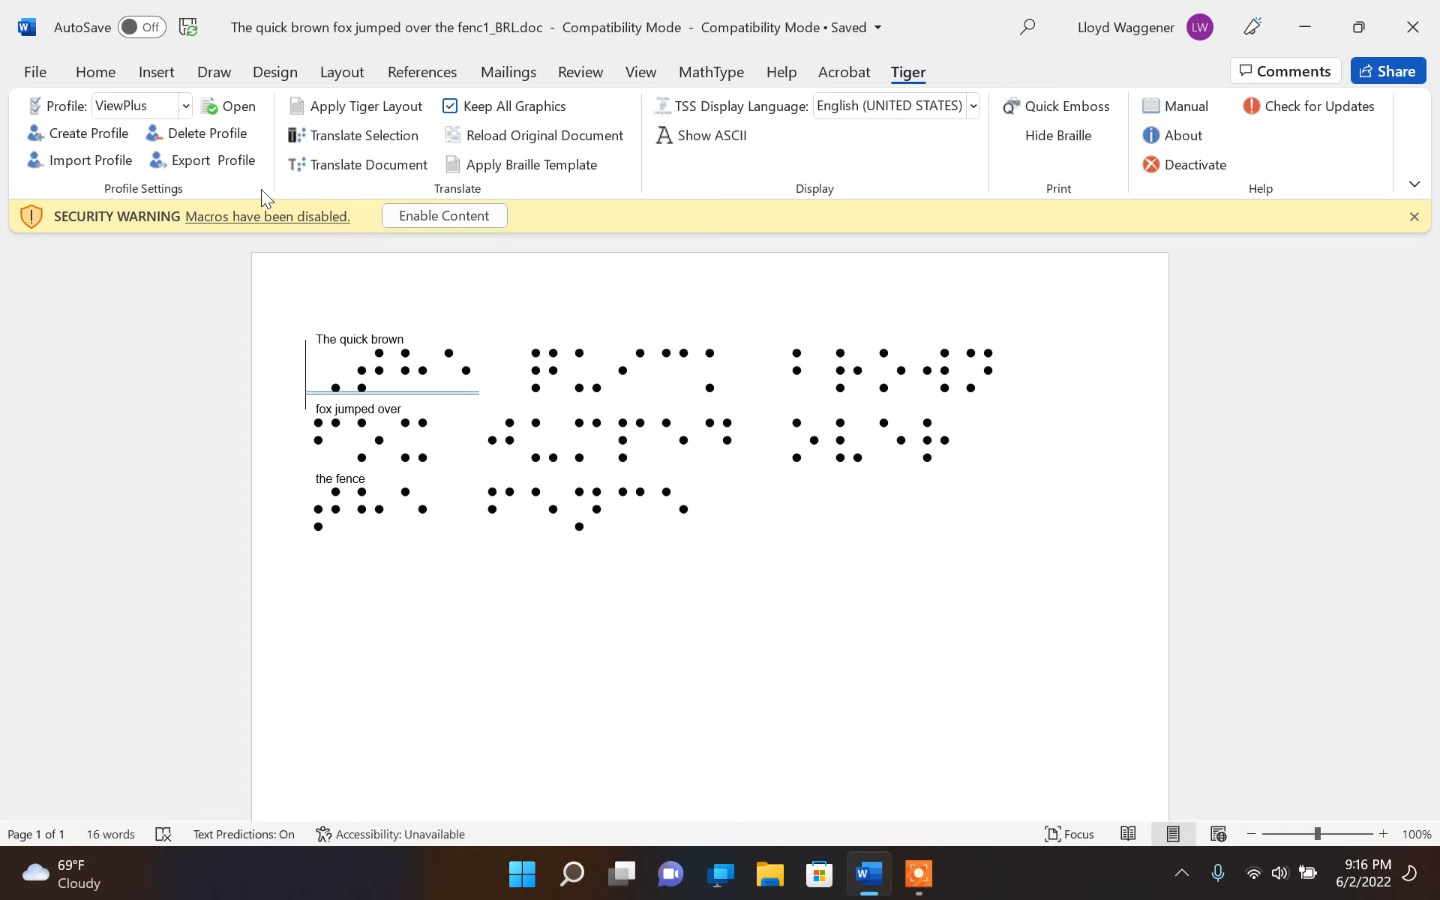
# In the ViewPlus profile settings, turn off Jumbo Braille and set the default braille type to Grade 2 (standard contracted)
pyautogui.click(237, 113)
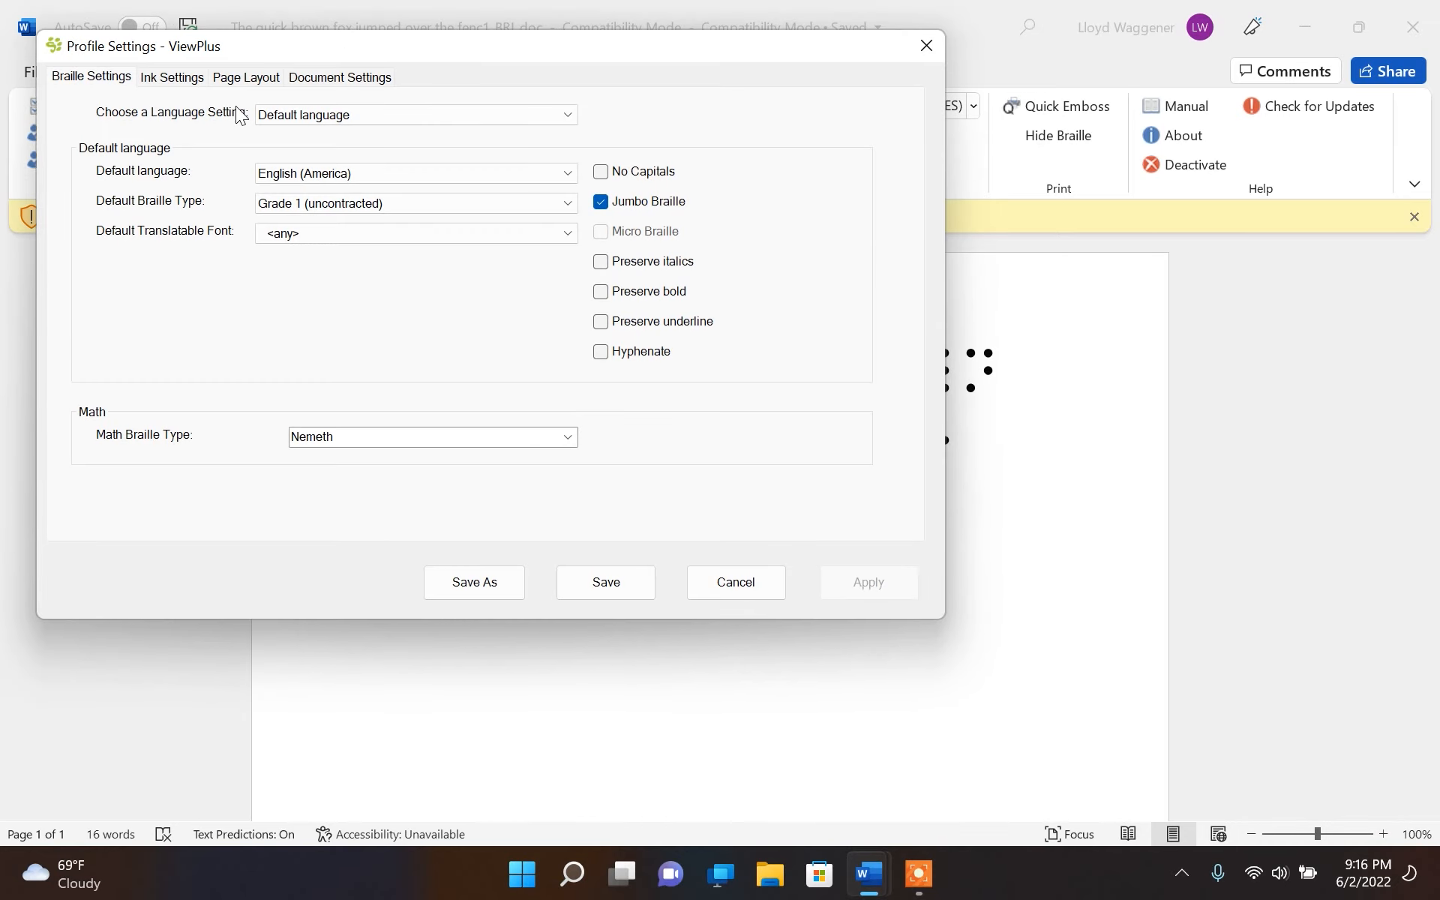
pyautogui.click(601, 204)
pyautogui.click(571, 200)
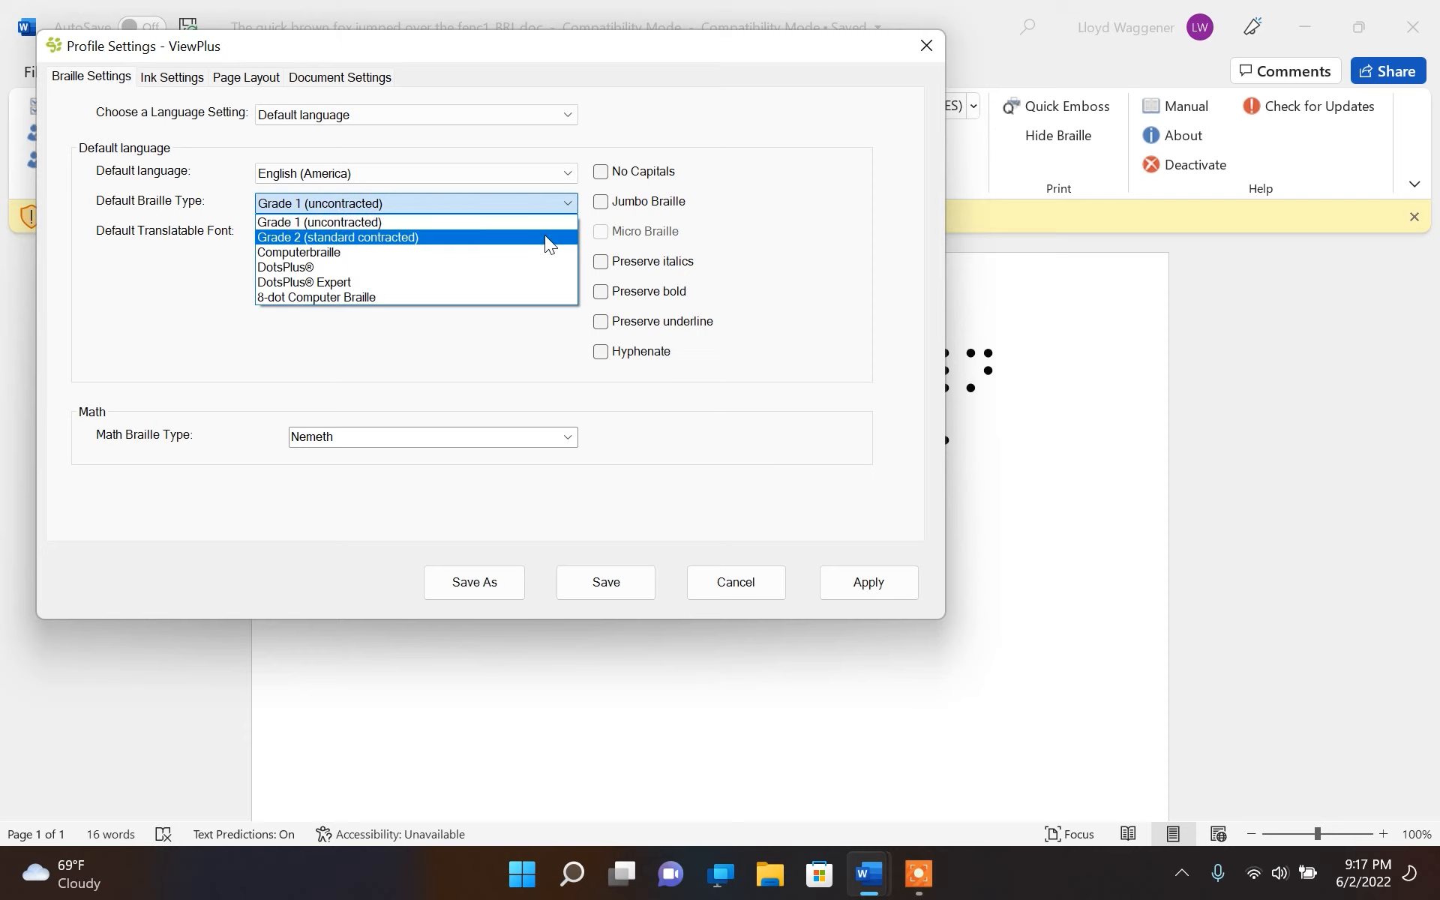
pyautogui.click(544, 236)
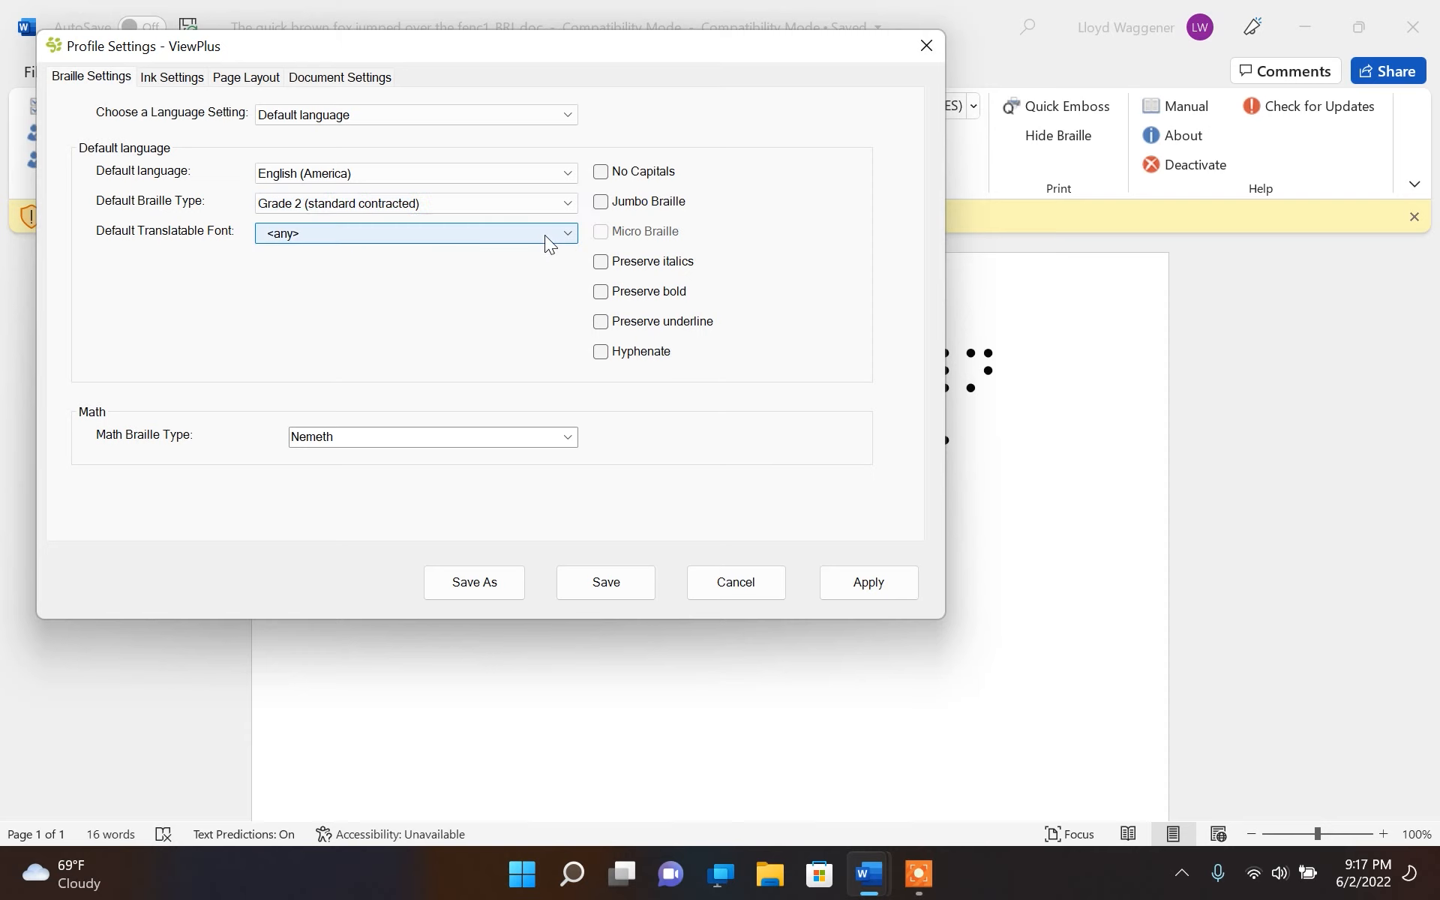
# Check the translatable font choices, leaving <any>, and set the profile's default language to English (Unified)
pyautogui.click(564, 239)
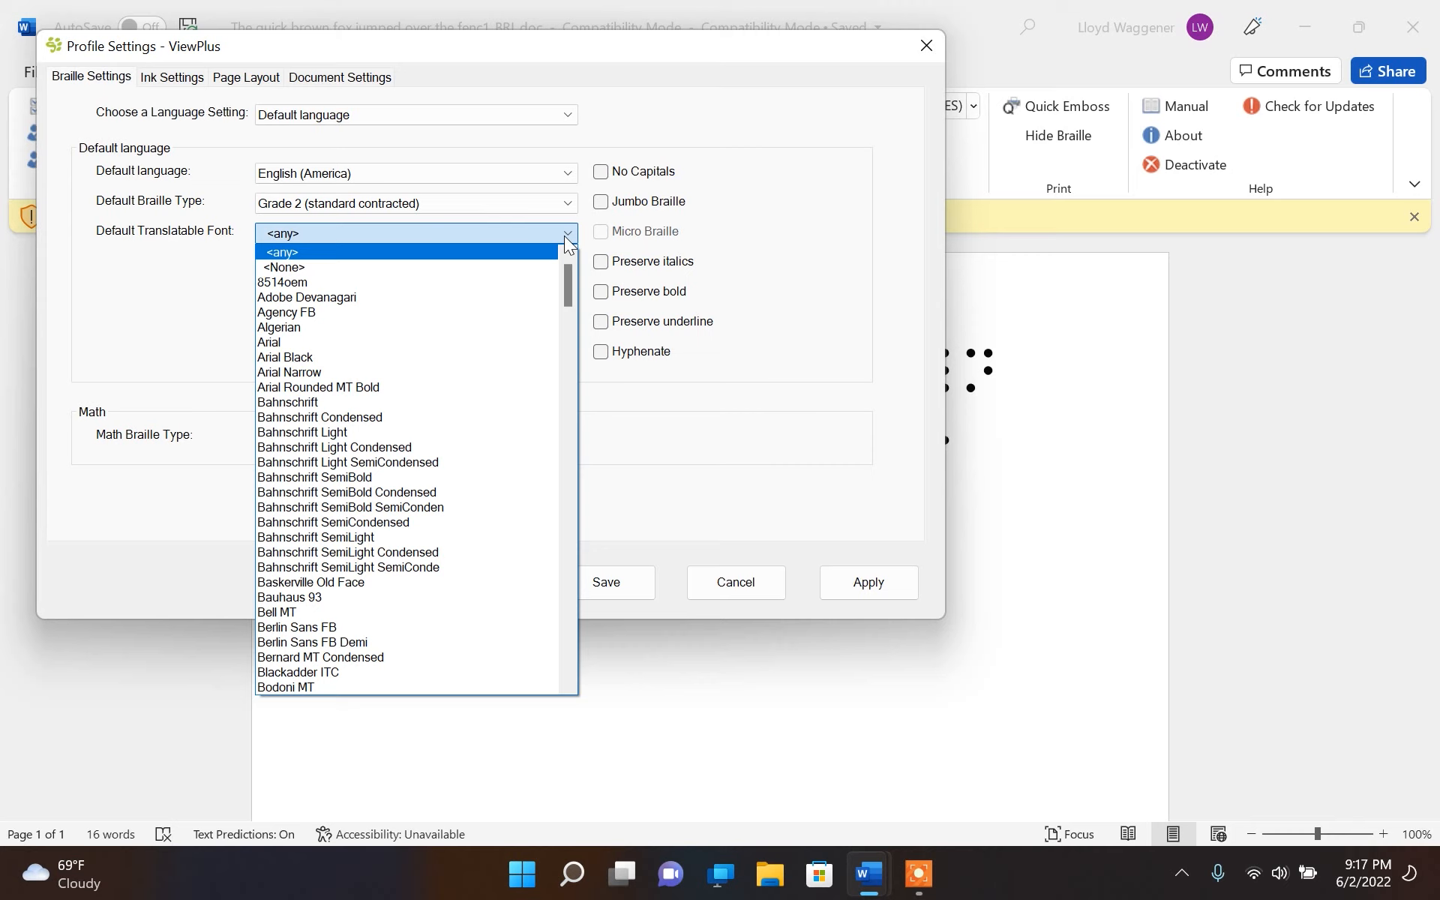
pyautogui.click(568, 238)
pyautogui.click(567, 173)
pyautogui.click(550, 212)
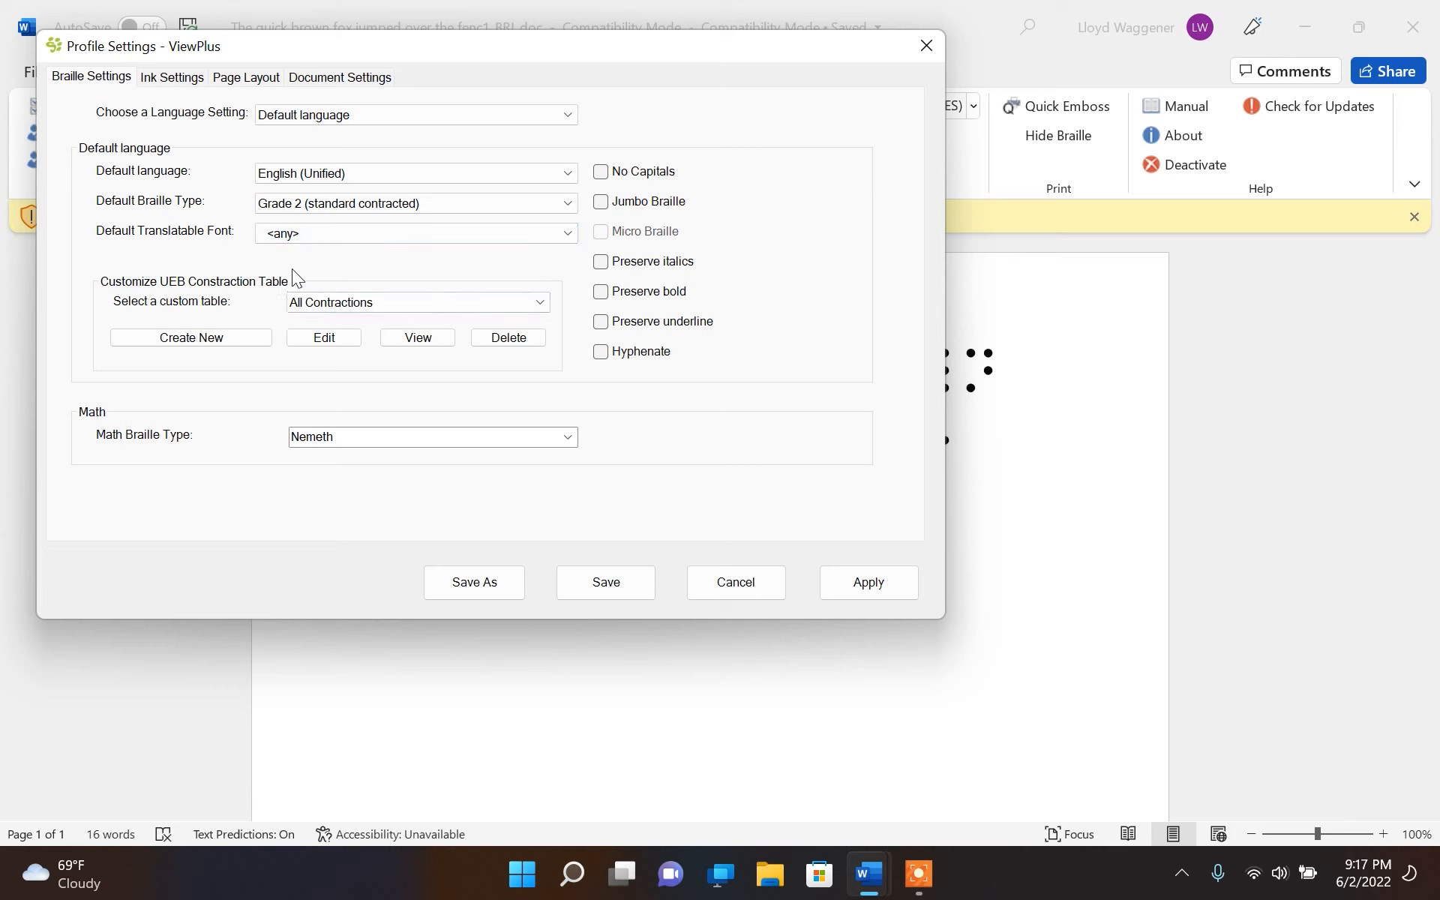
# Edit the All Contractions table, clearing all UEB strong word signs and all strong contractions
pyautogui.click(330, 340)
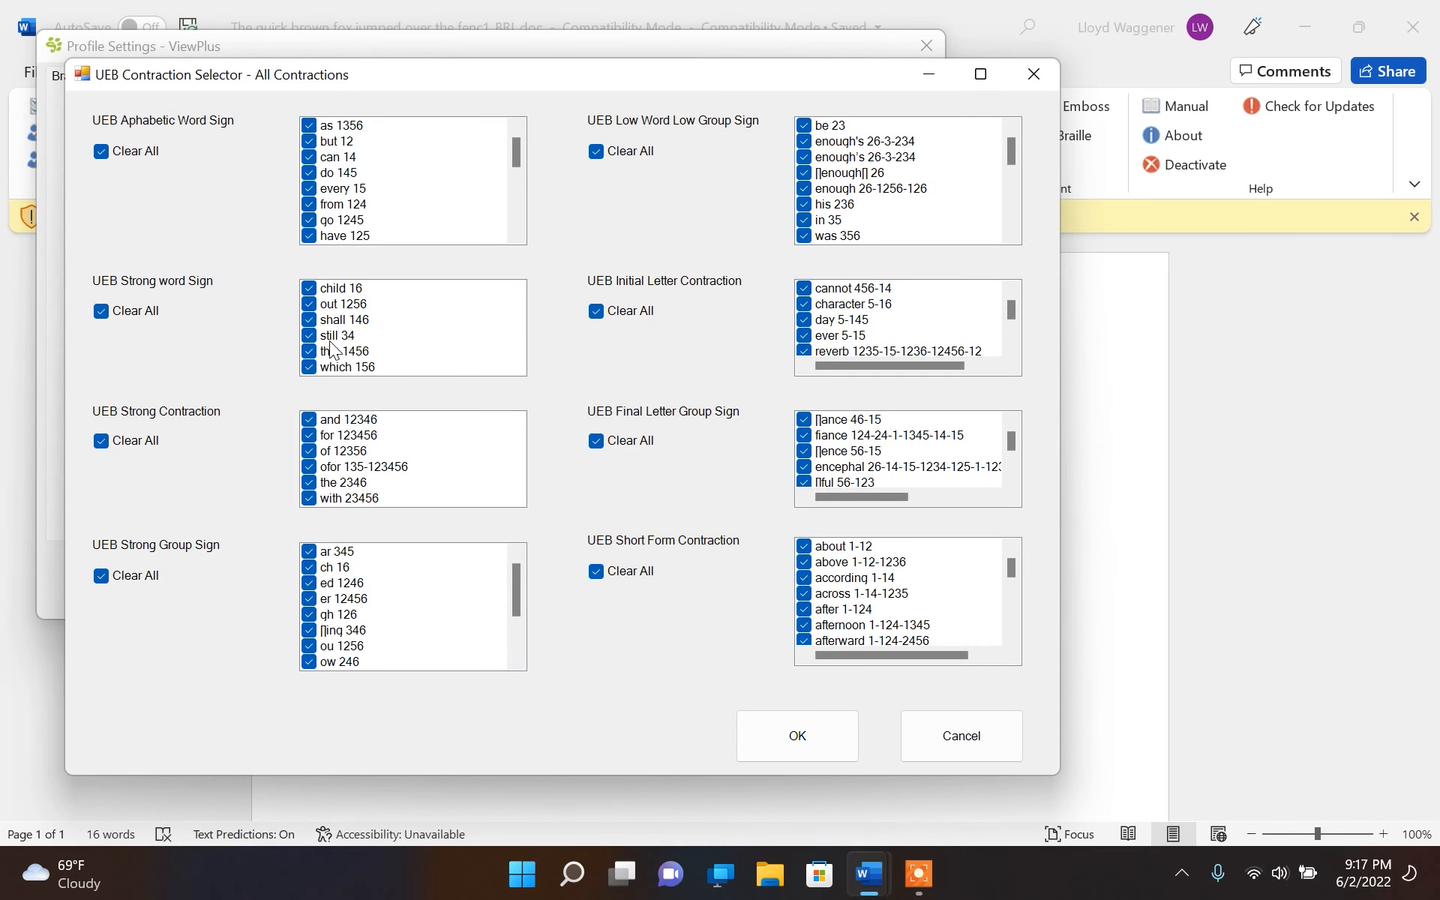
pyautogui.click(105, 312)
pyautogui.click(102, 442)
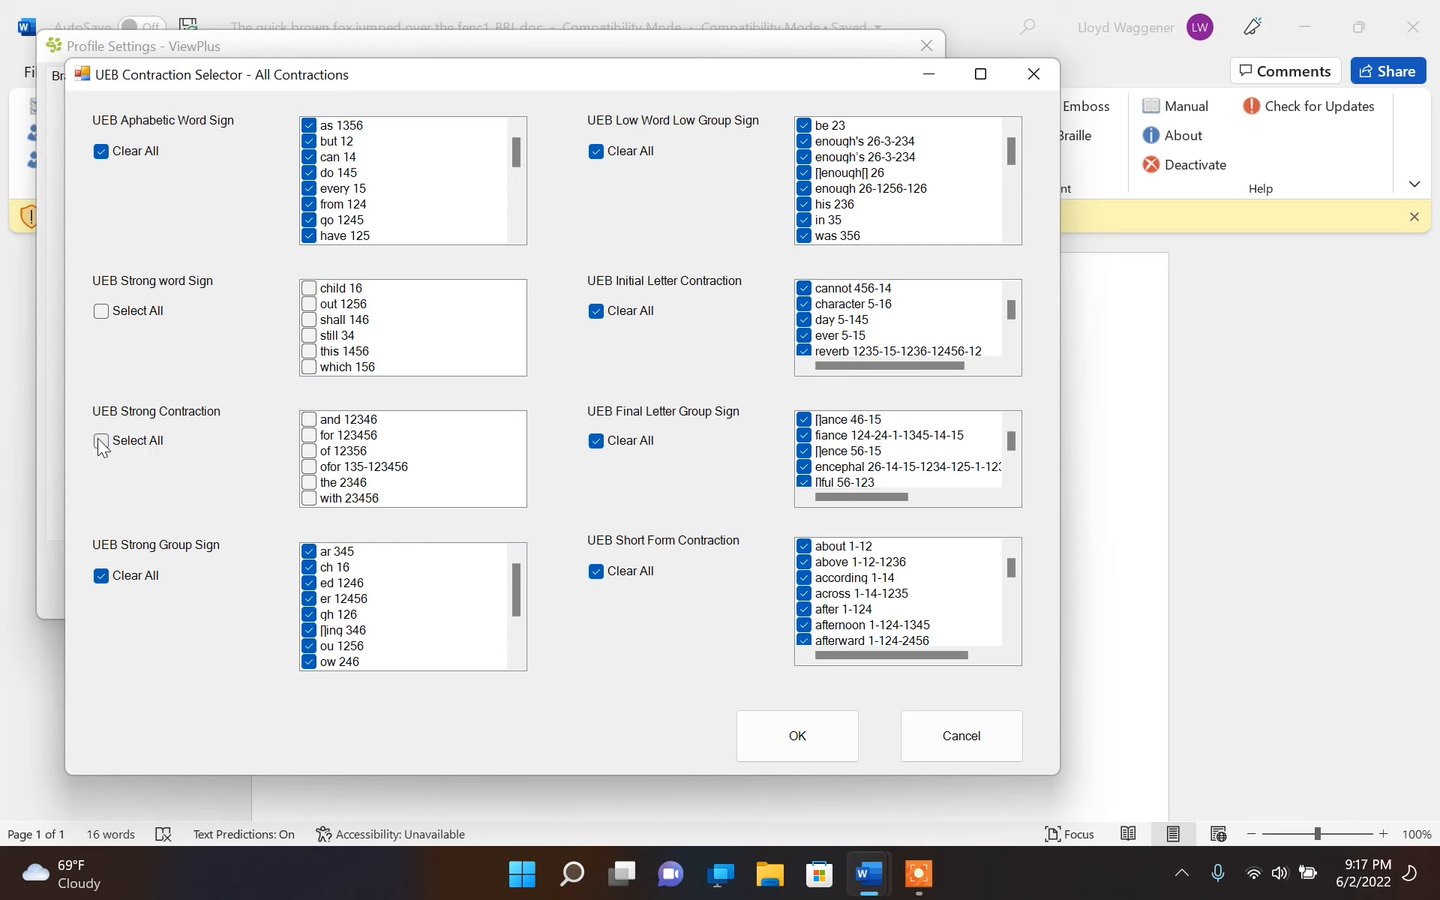
# Exclude the ar 345 and ch 16 entries from the UEB strong group signs
pyautogui.click(309, 567)
pyautogui.click(309, 551)
pyautogui.click(308, 565)
pyautogui.click(309, 565)
pyautogui.click(310, 551)
pyautogui.click(309, 552)
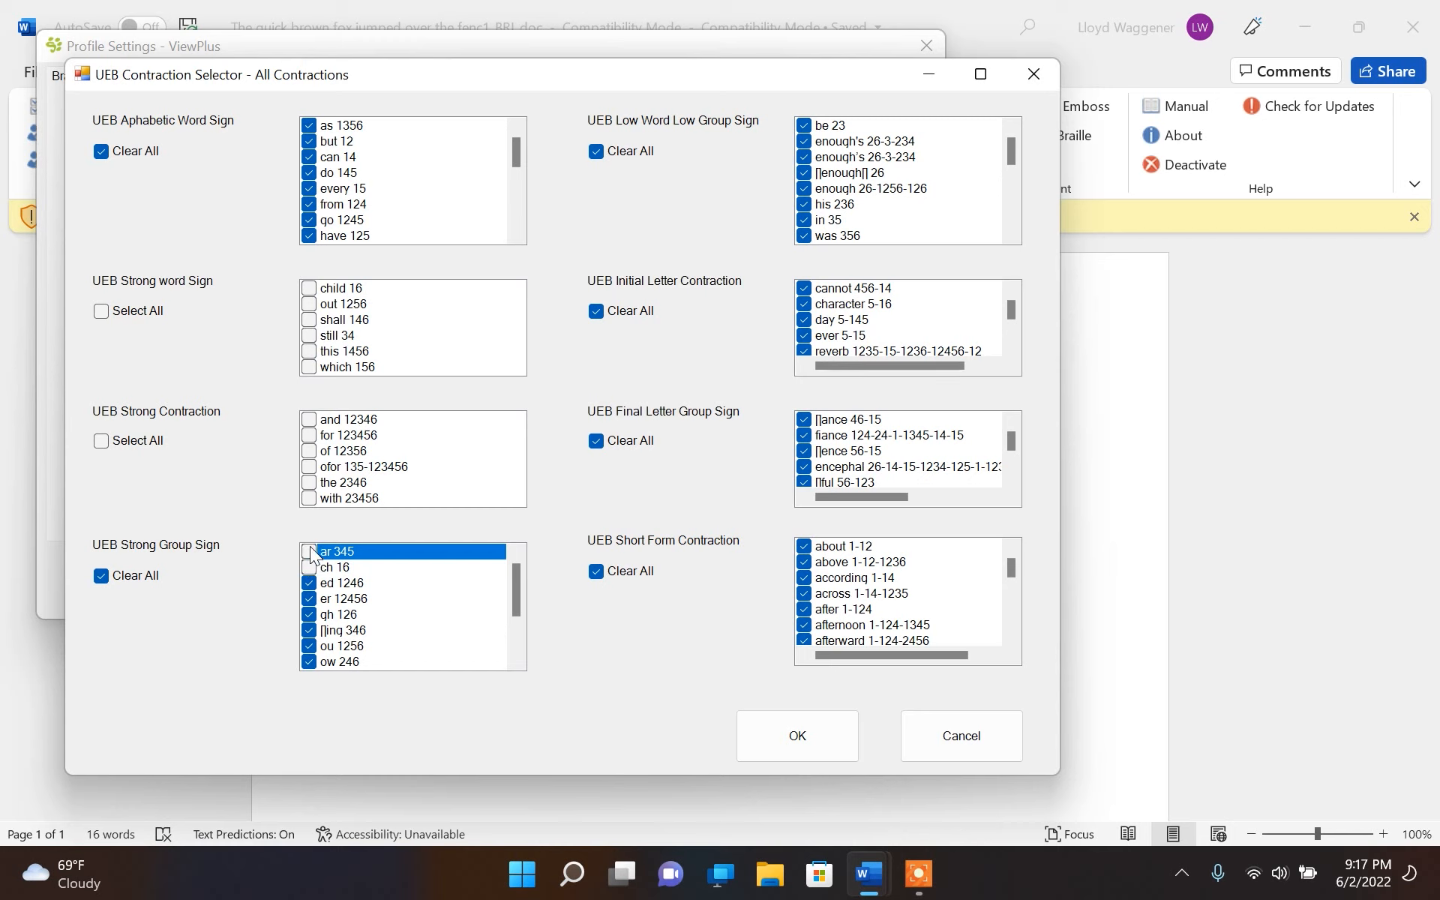
# Save the edited contraction table as "All Contractions Modified" and save the ViewPlus profile
pyautogui.click(801, 741)
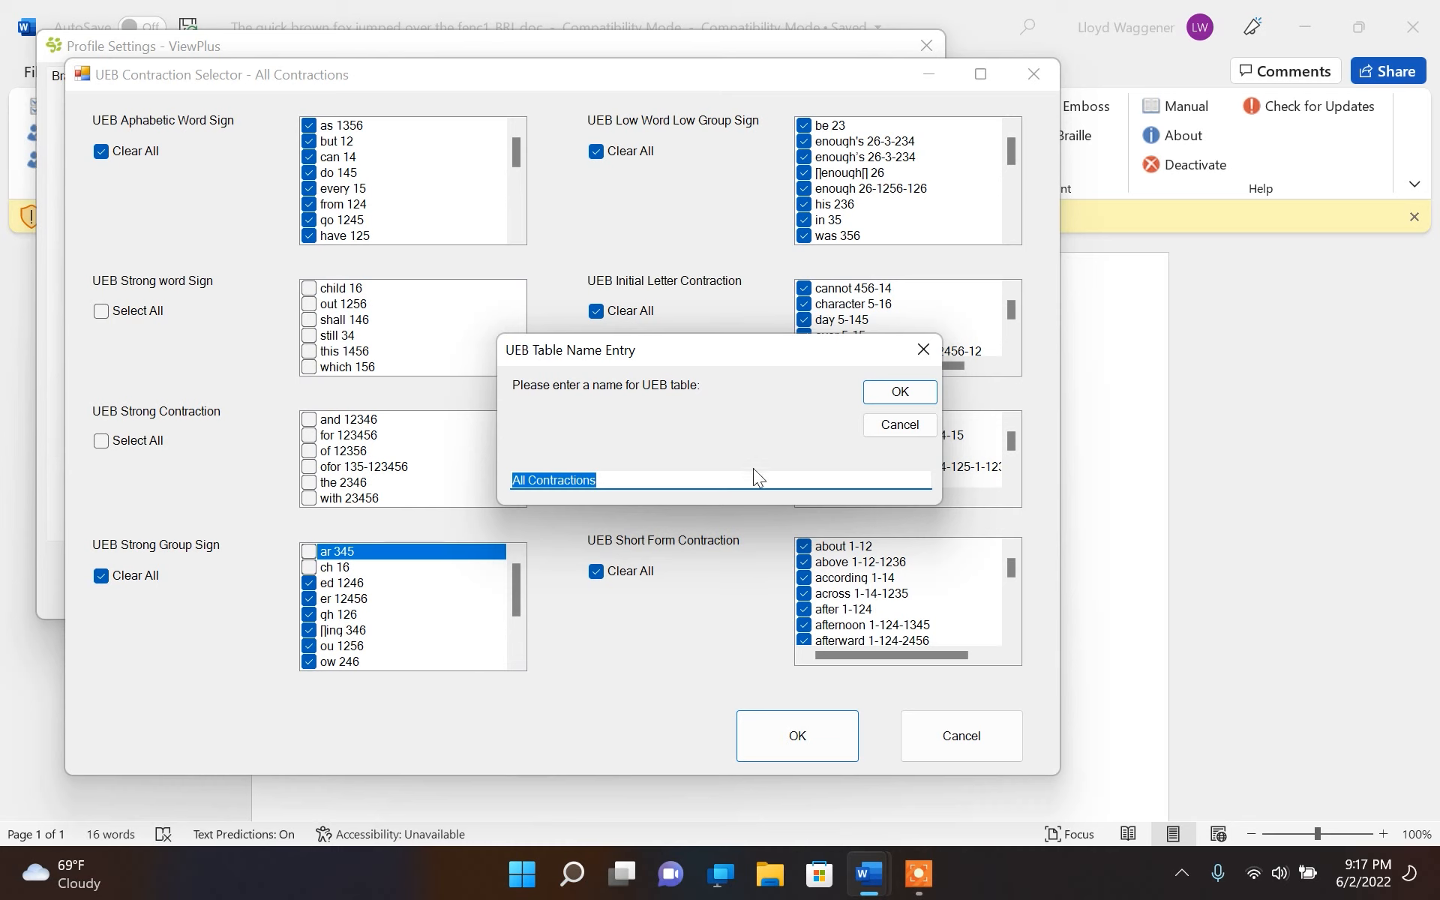
pyautogui.click(633, 477)
pyautogui.write('Modified')
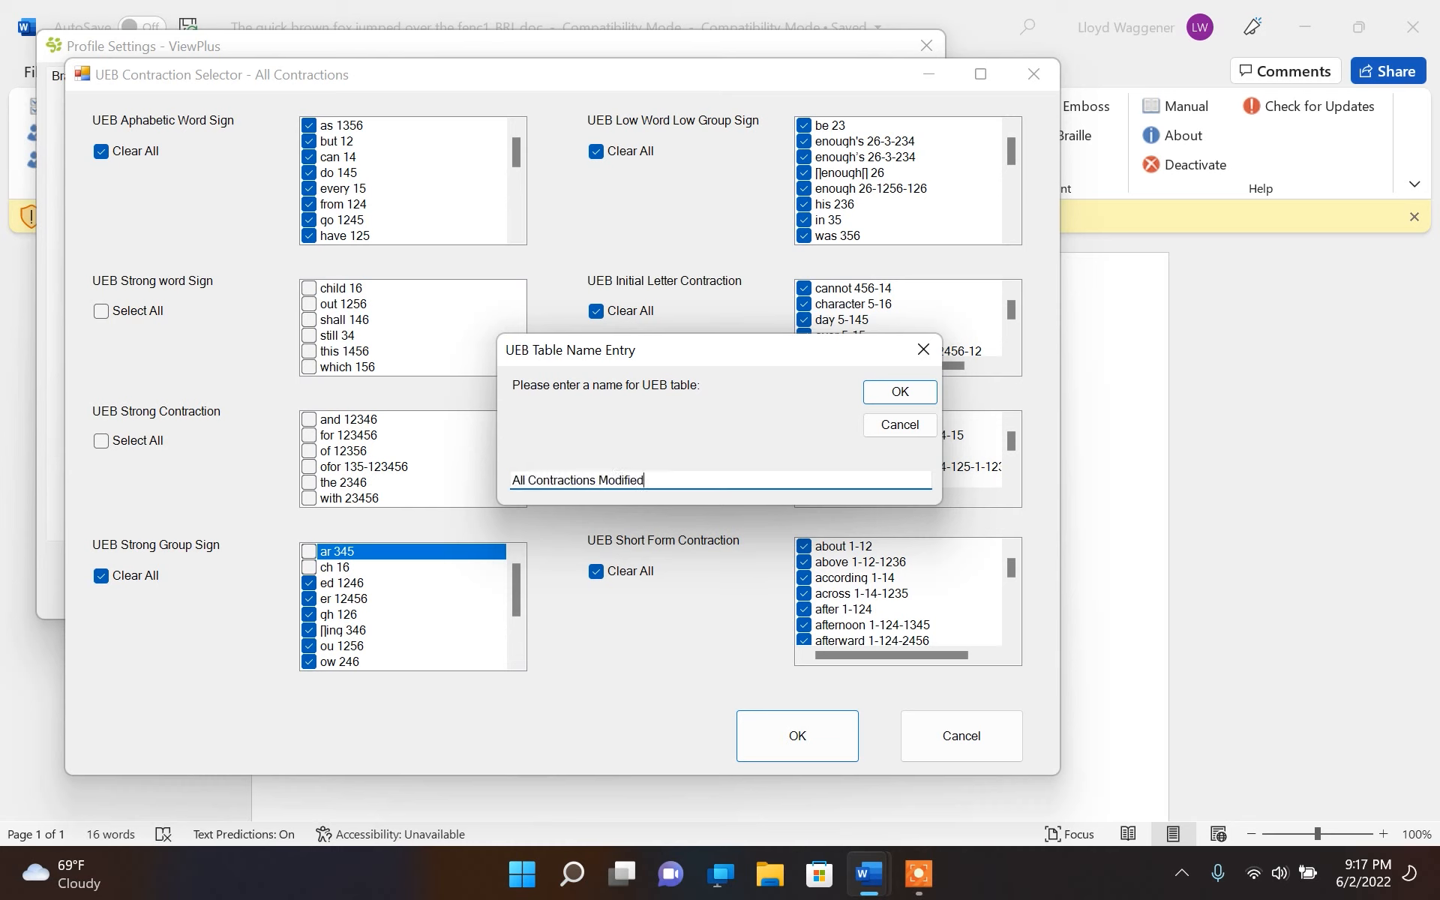
pyautogui.click(899, 392)
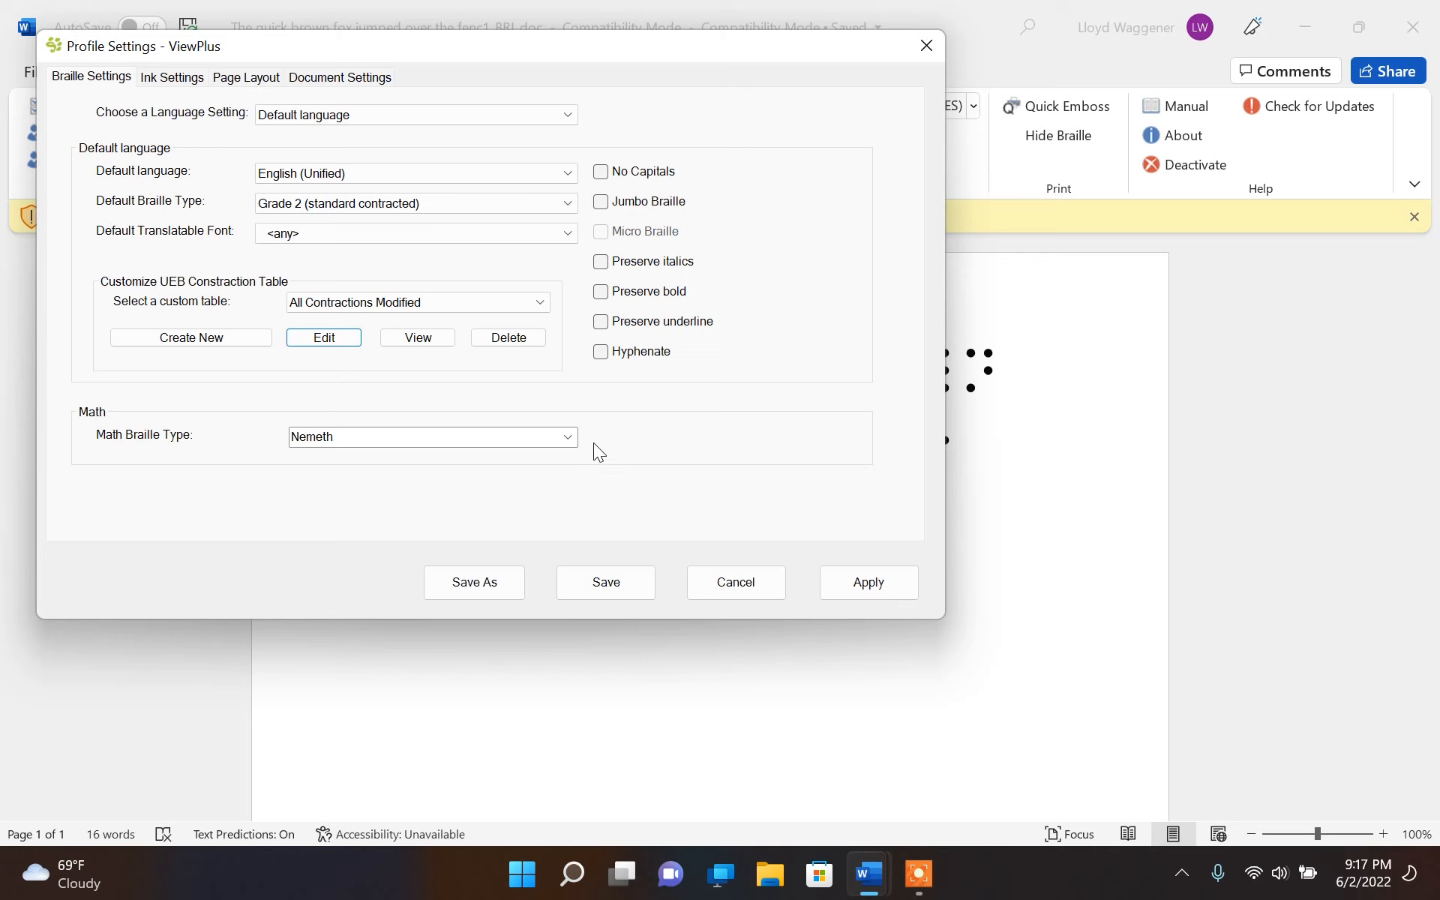
pyautogui.click(605, 588)
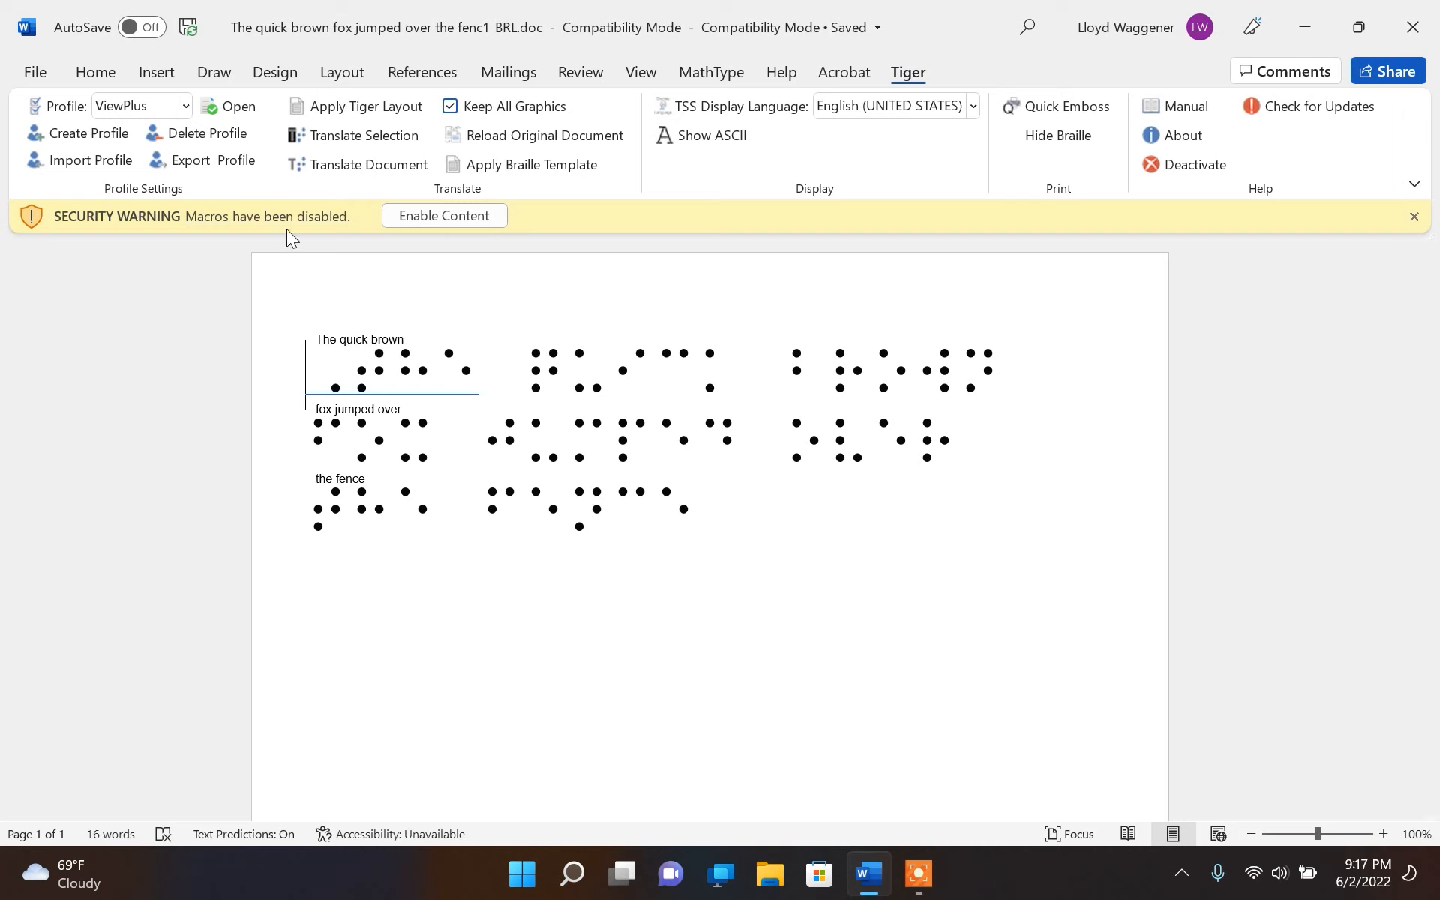
# Reopen the ViewPlus profile settings and delete the custom table All Contractions Modified
pyautogui.click(235, 107)
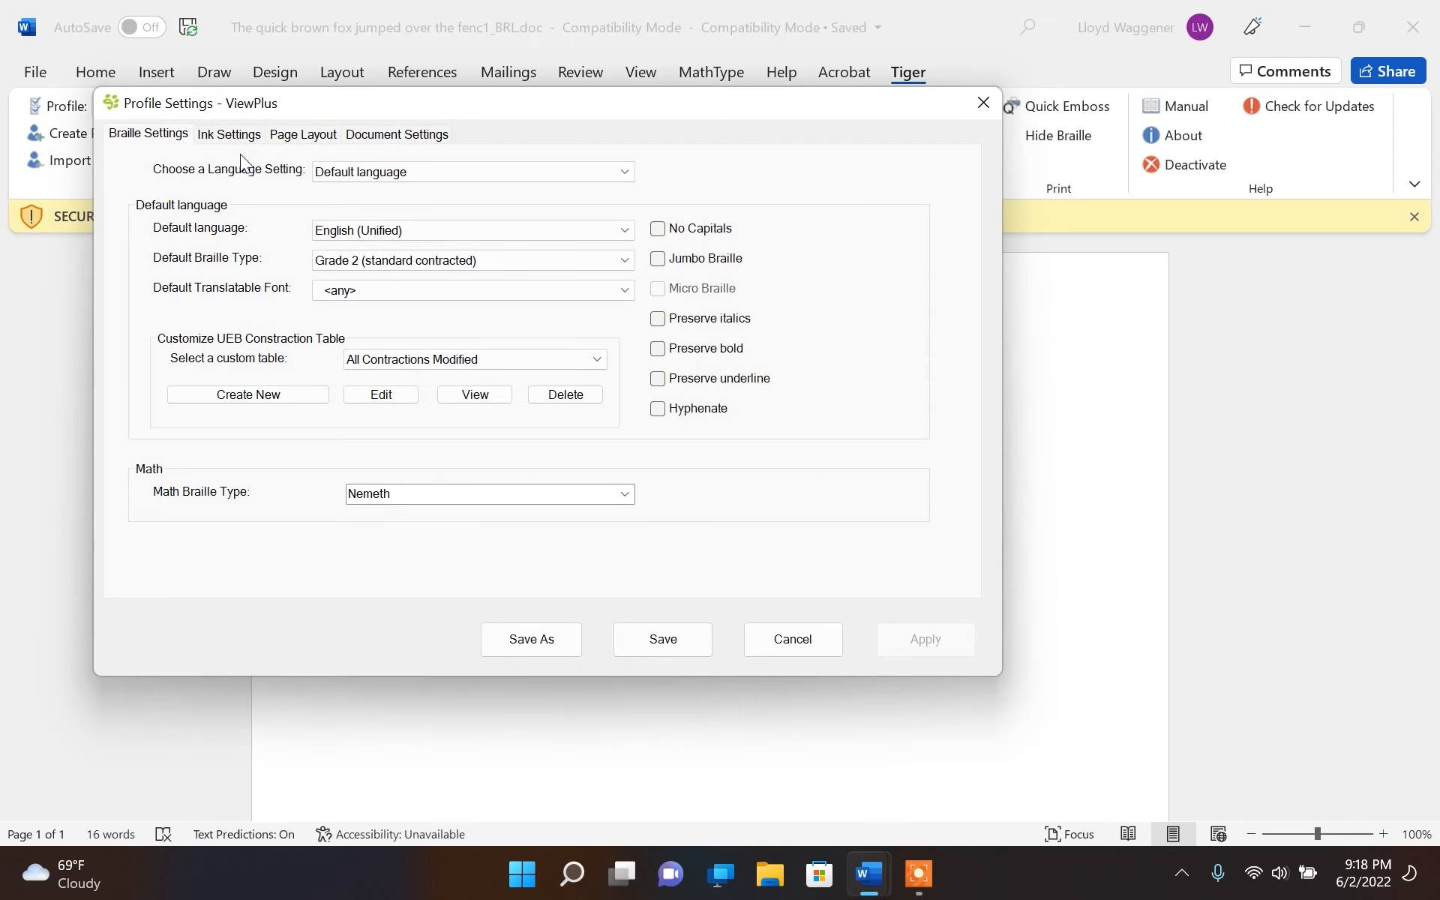
pyautogui.click(426, 360)
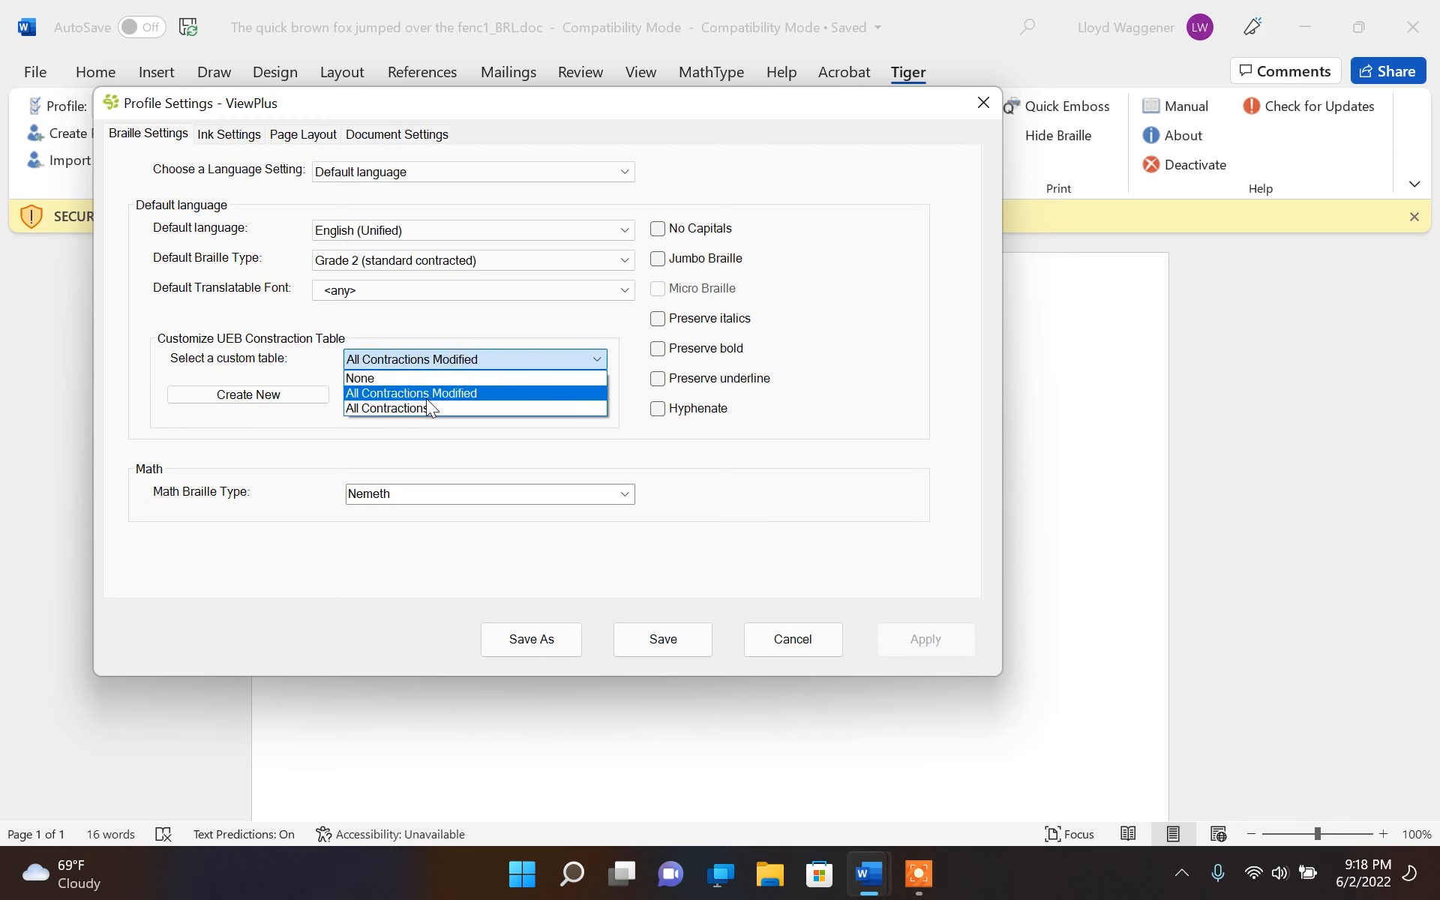
pyautogui.click(426, 398)
pyautogui.click(551, 398)
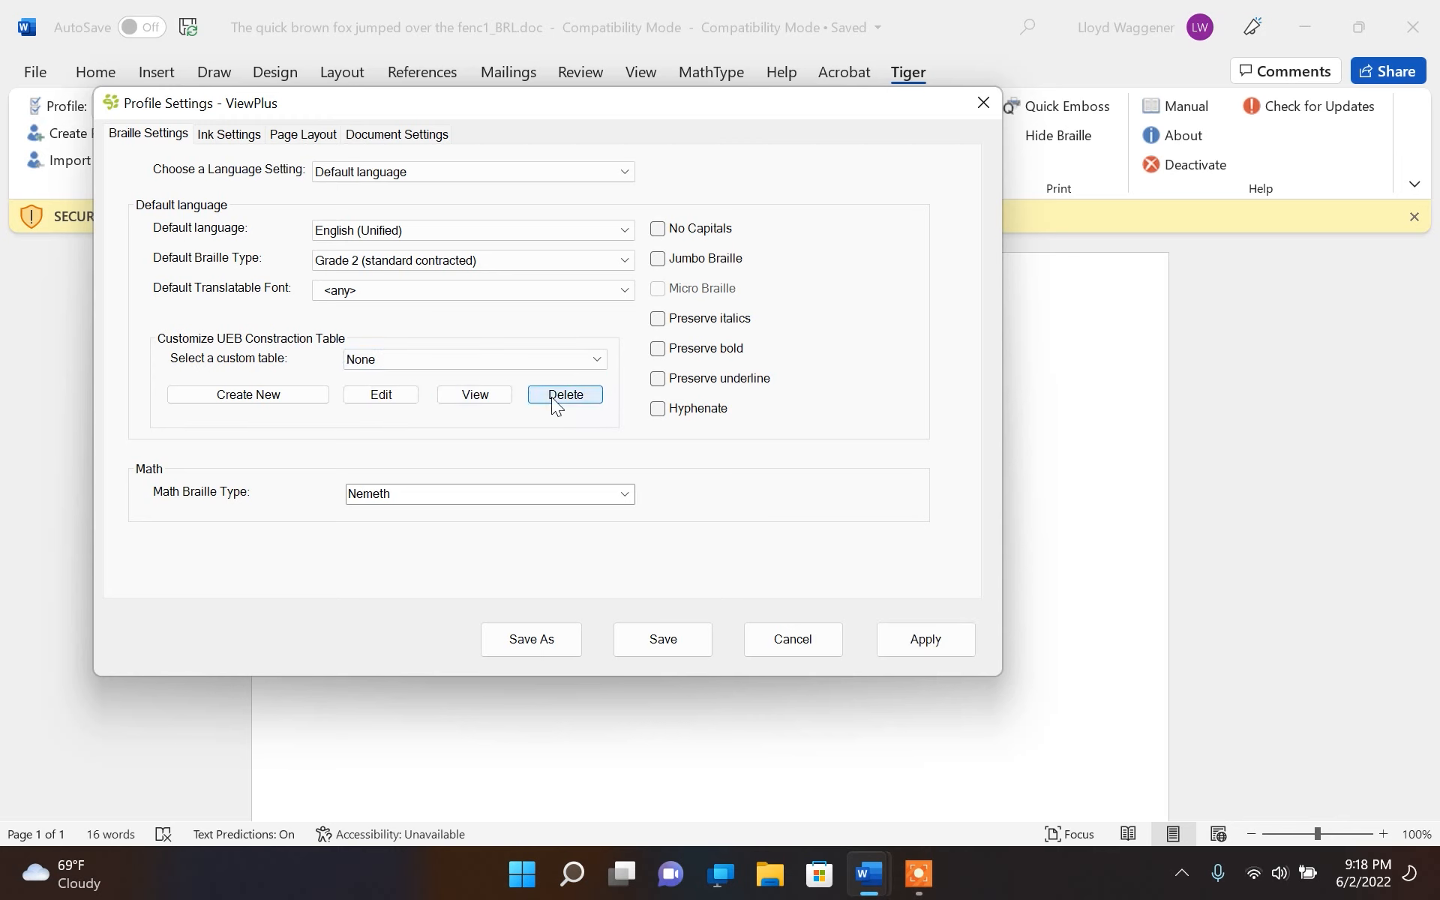
# Set the custom UEB contraction table to None and save the ViewPlus profile
pyautogui.click(492, 360)
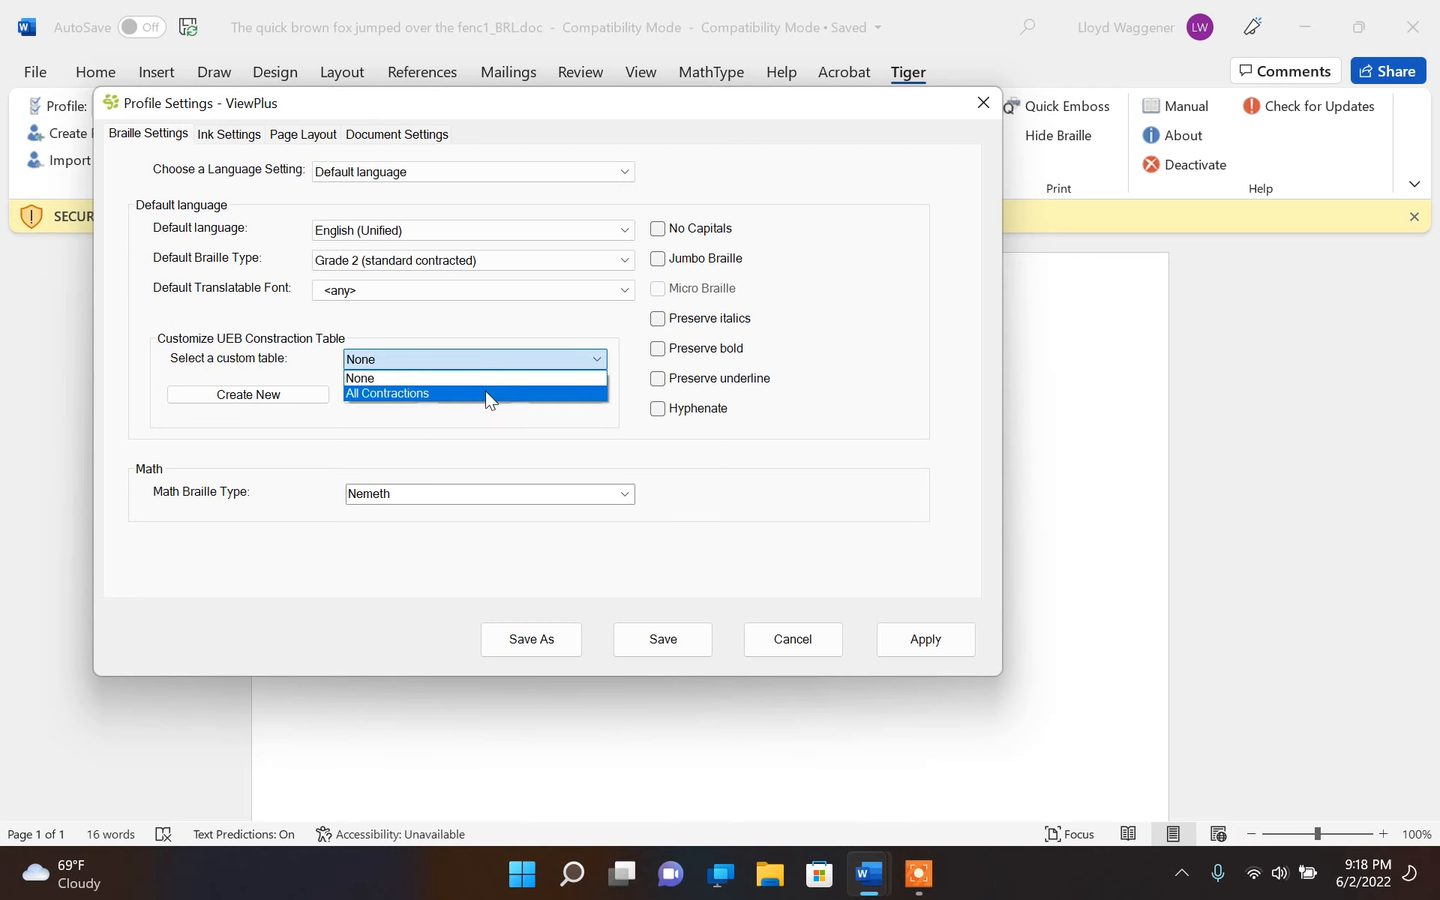
pyautogui.click(485, 391)
pyautogui.click(505, 358)
pyautogui.click(498, 378)
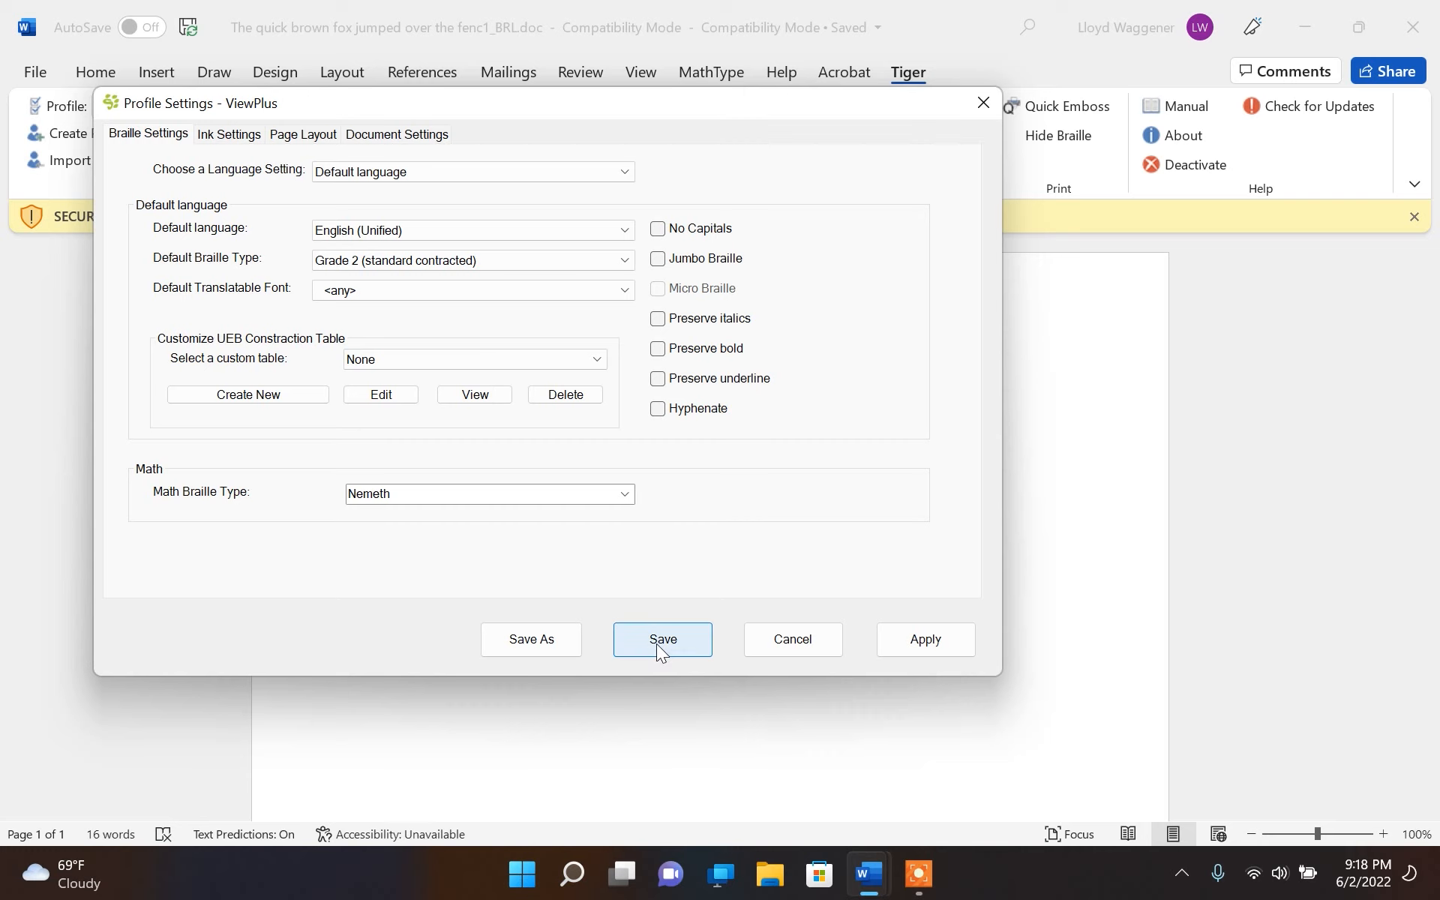
pyautogui.click(632, 636)
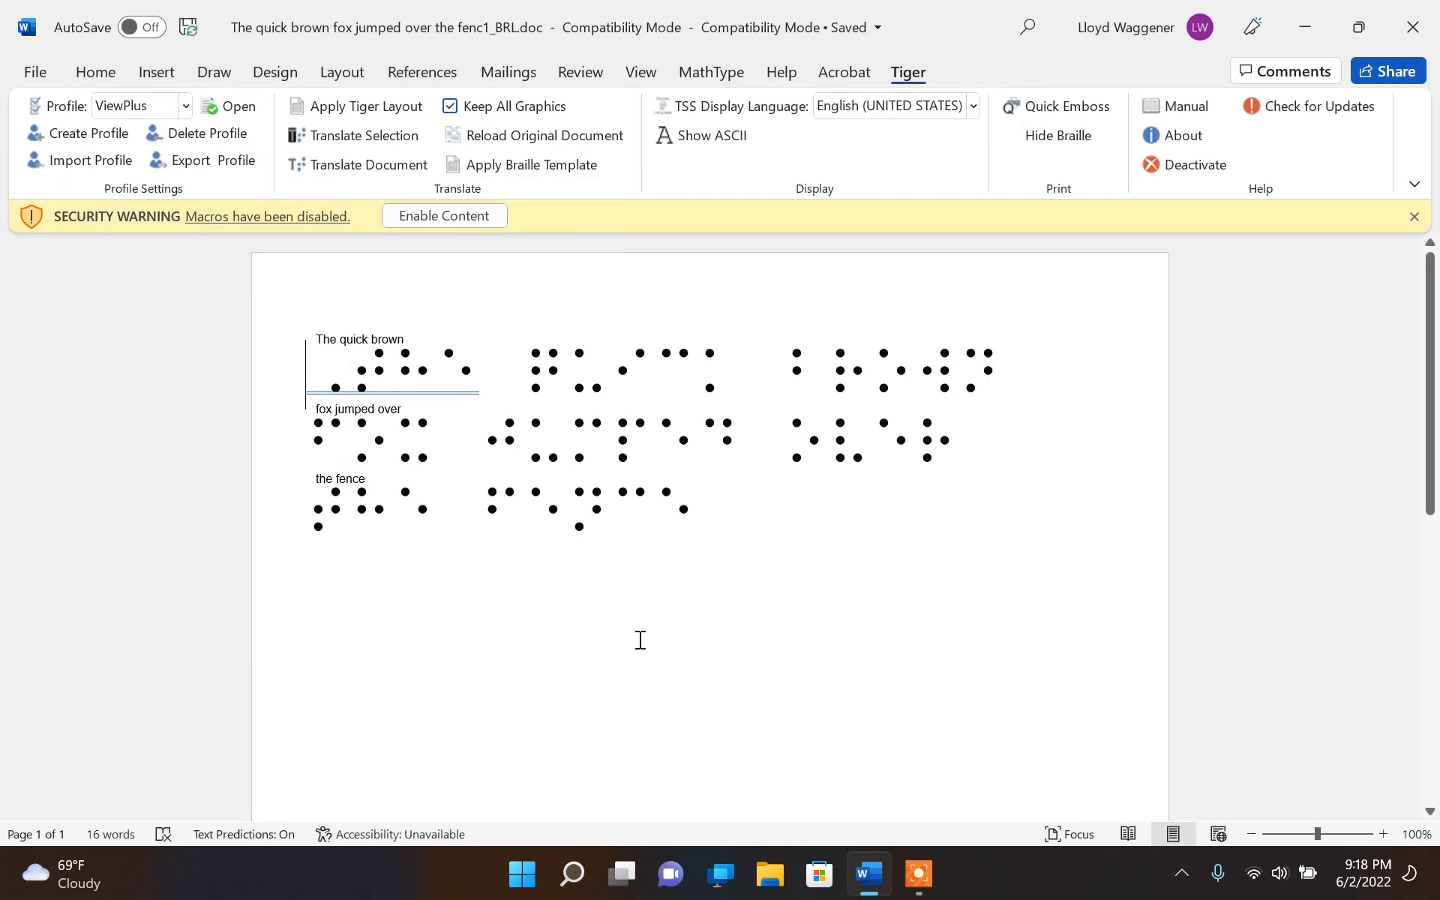
# Start Excel and create a blank workbook
pyautogui.press('super')
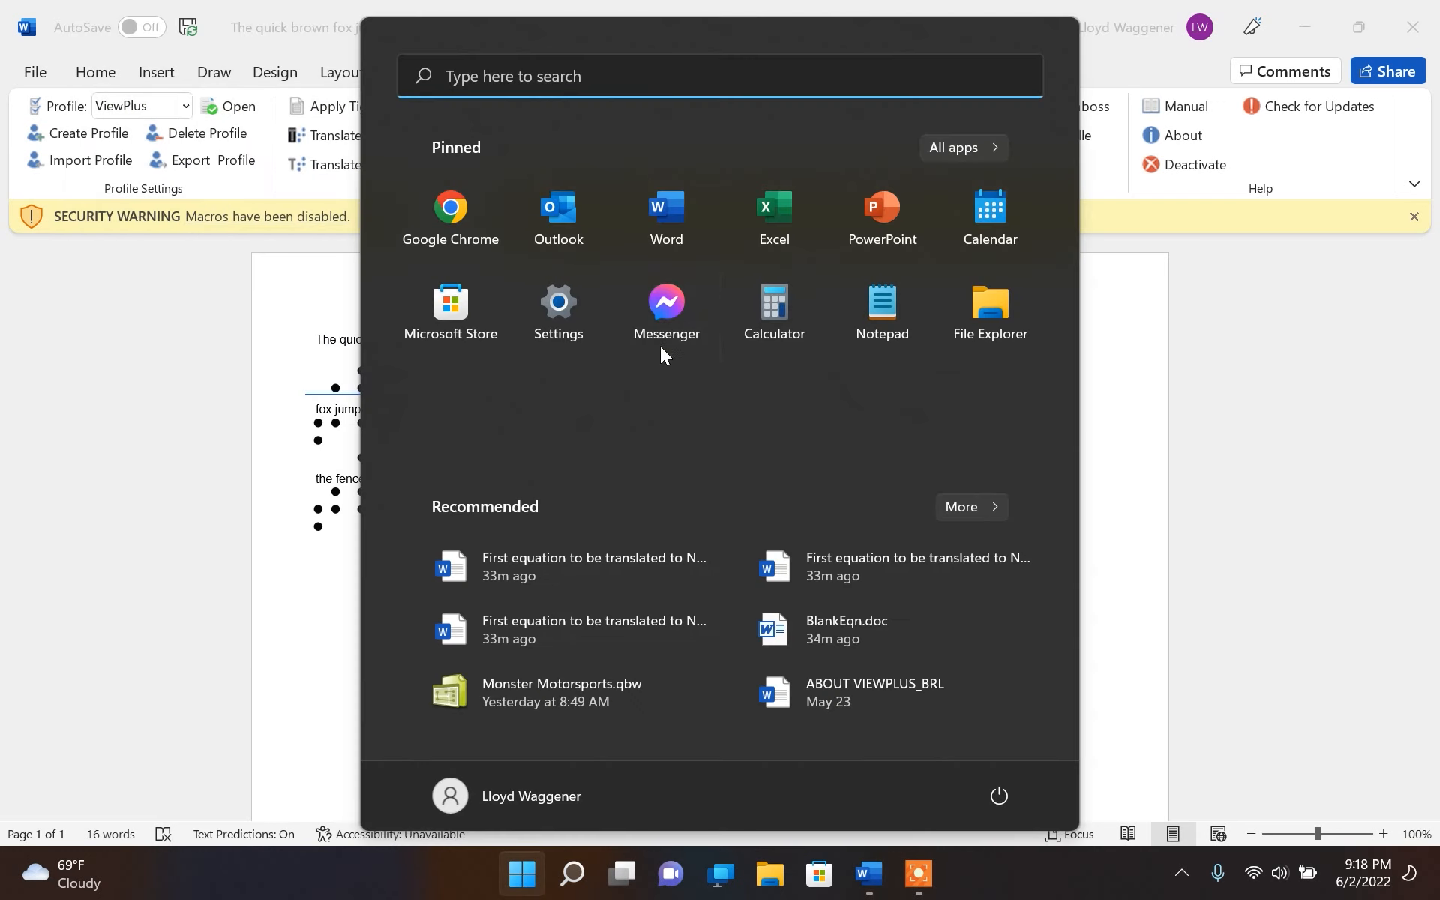
pyautogui.click(763, 241)
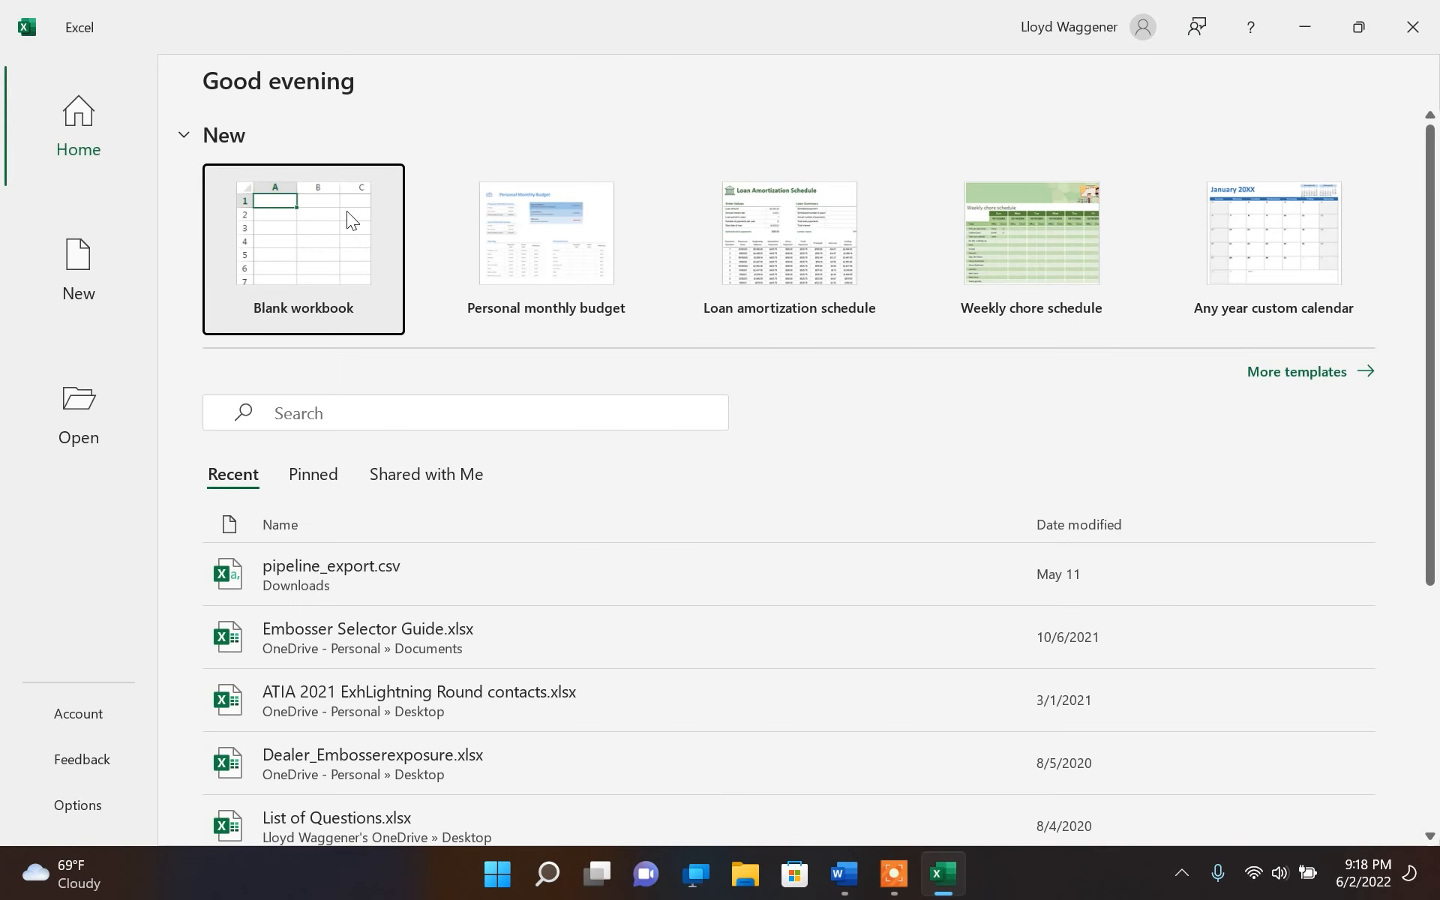
pyautogui.click(304, 238)
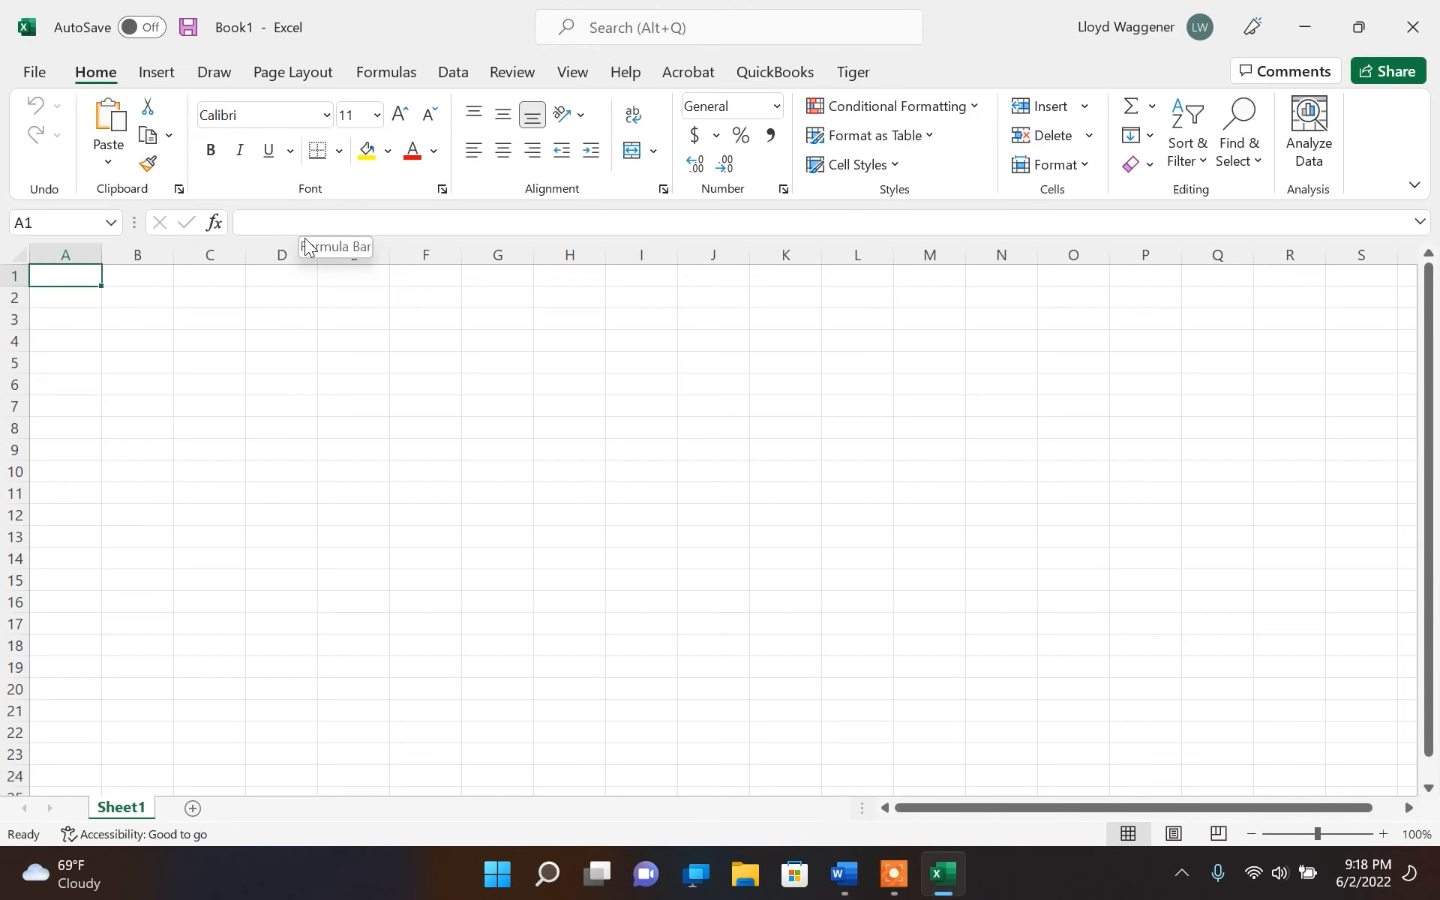
# In Excel's default Tiger profile settings, choose English (Unified) as the default language and Grade 2 (standard contracted) as the braille type
pyautogui.click(847, 75)
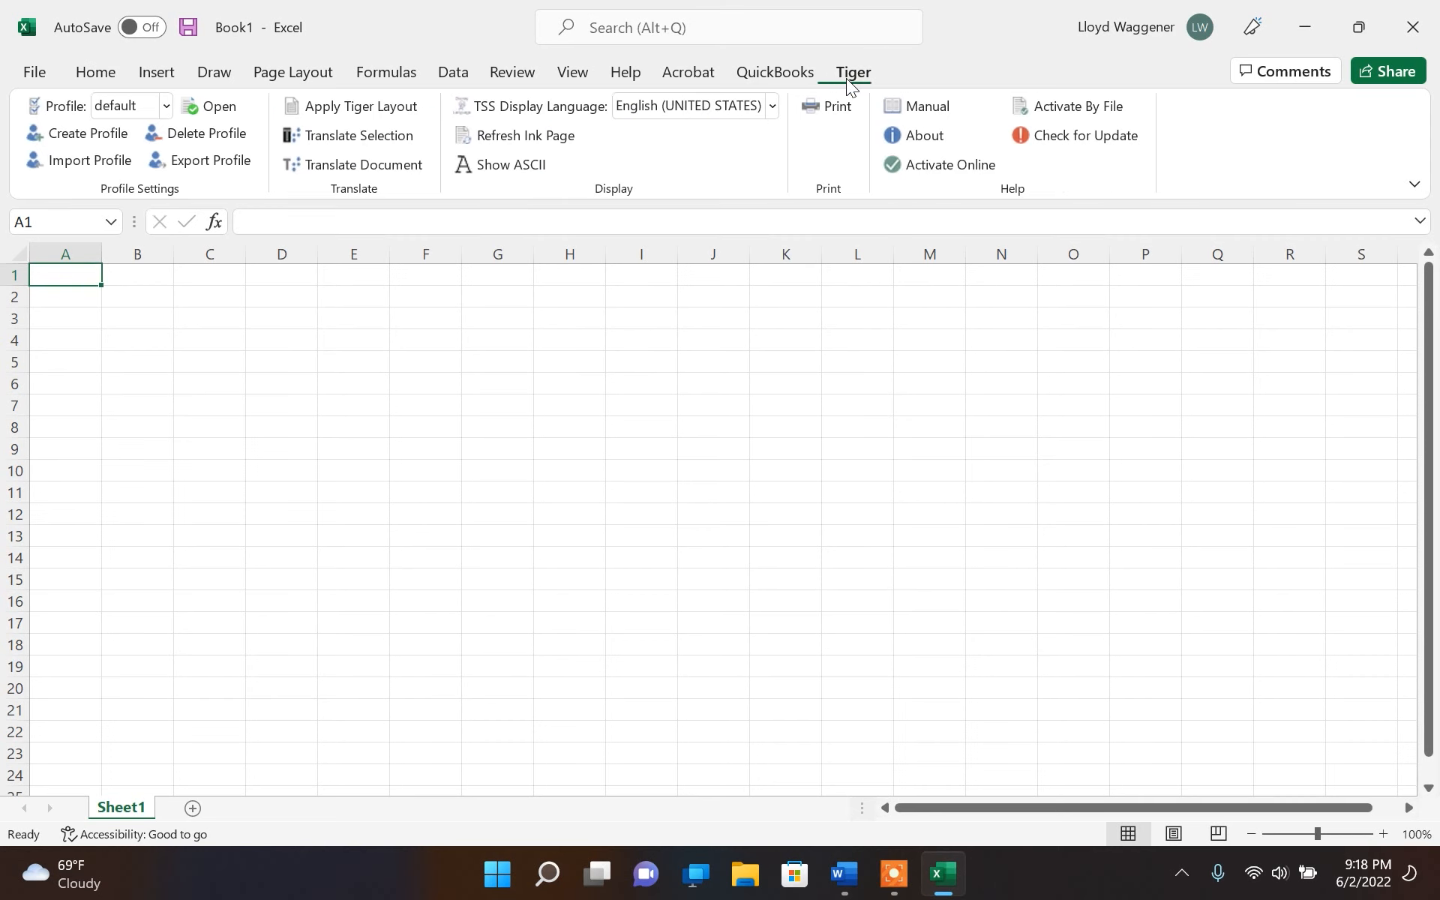
pyautogui.click(167, 109)
pyautogui.click(169, 111)
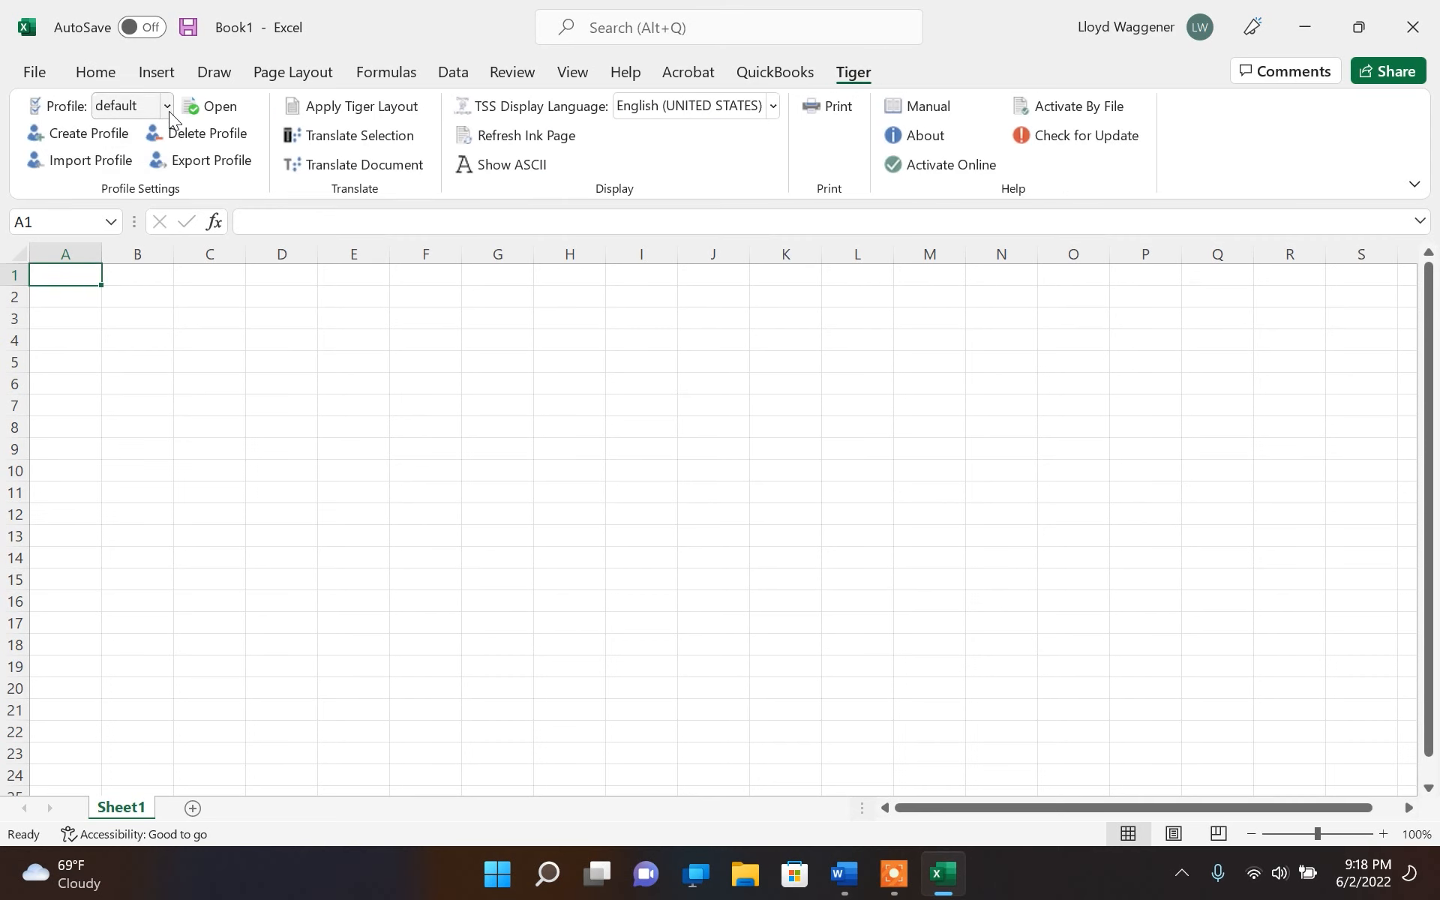
pyautogui.click(209, 109)
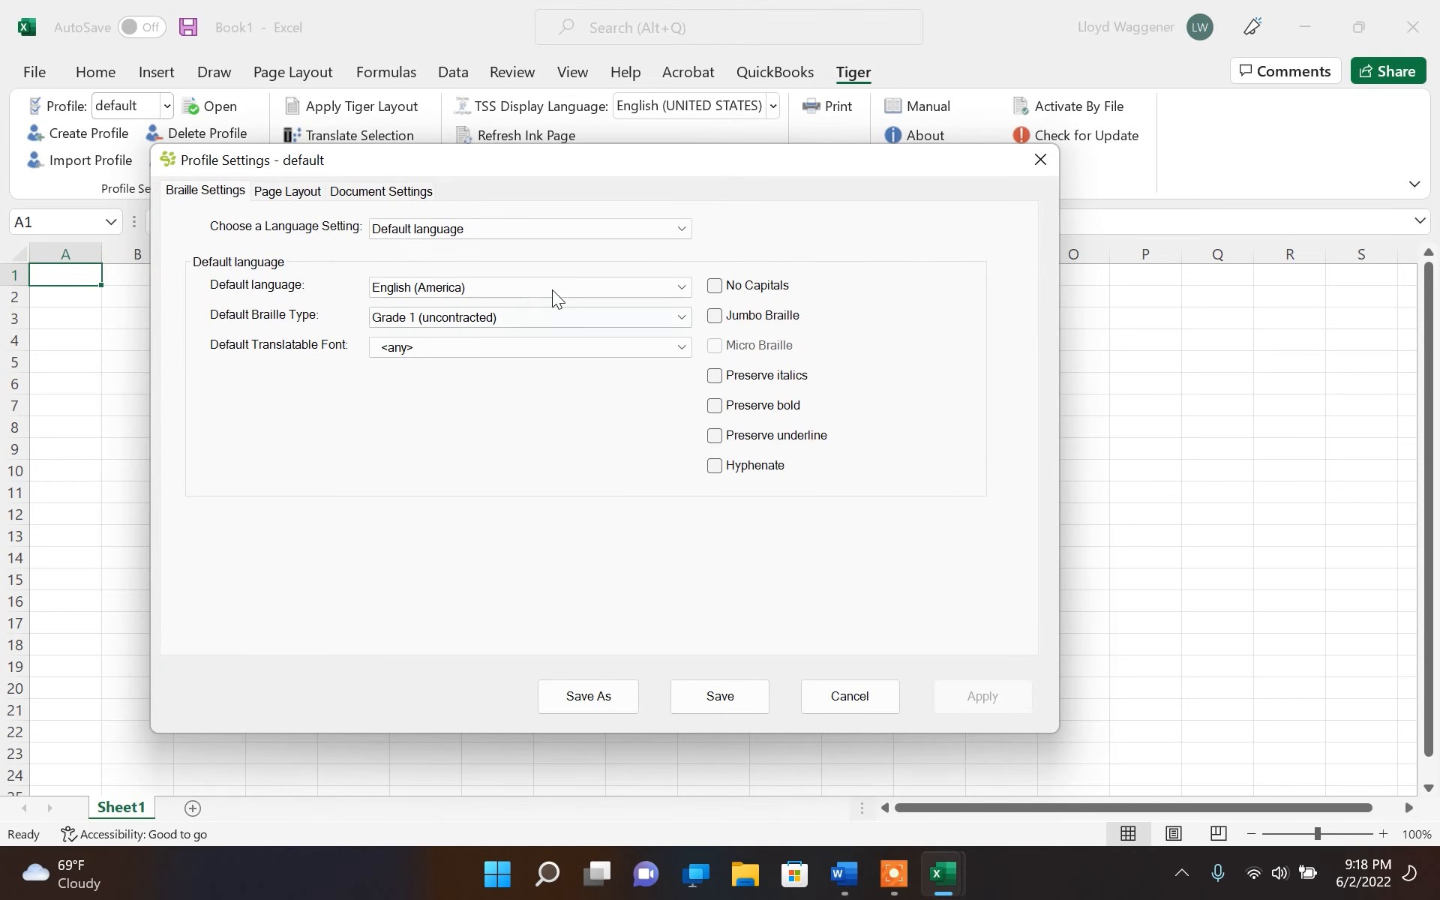
pyautogui.click(683, 288)
pyautogui.click(638, 335)
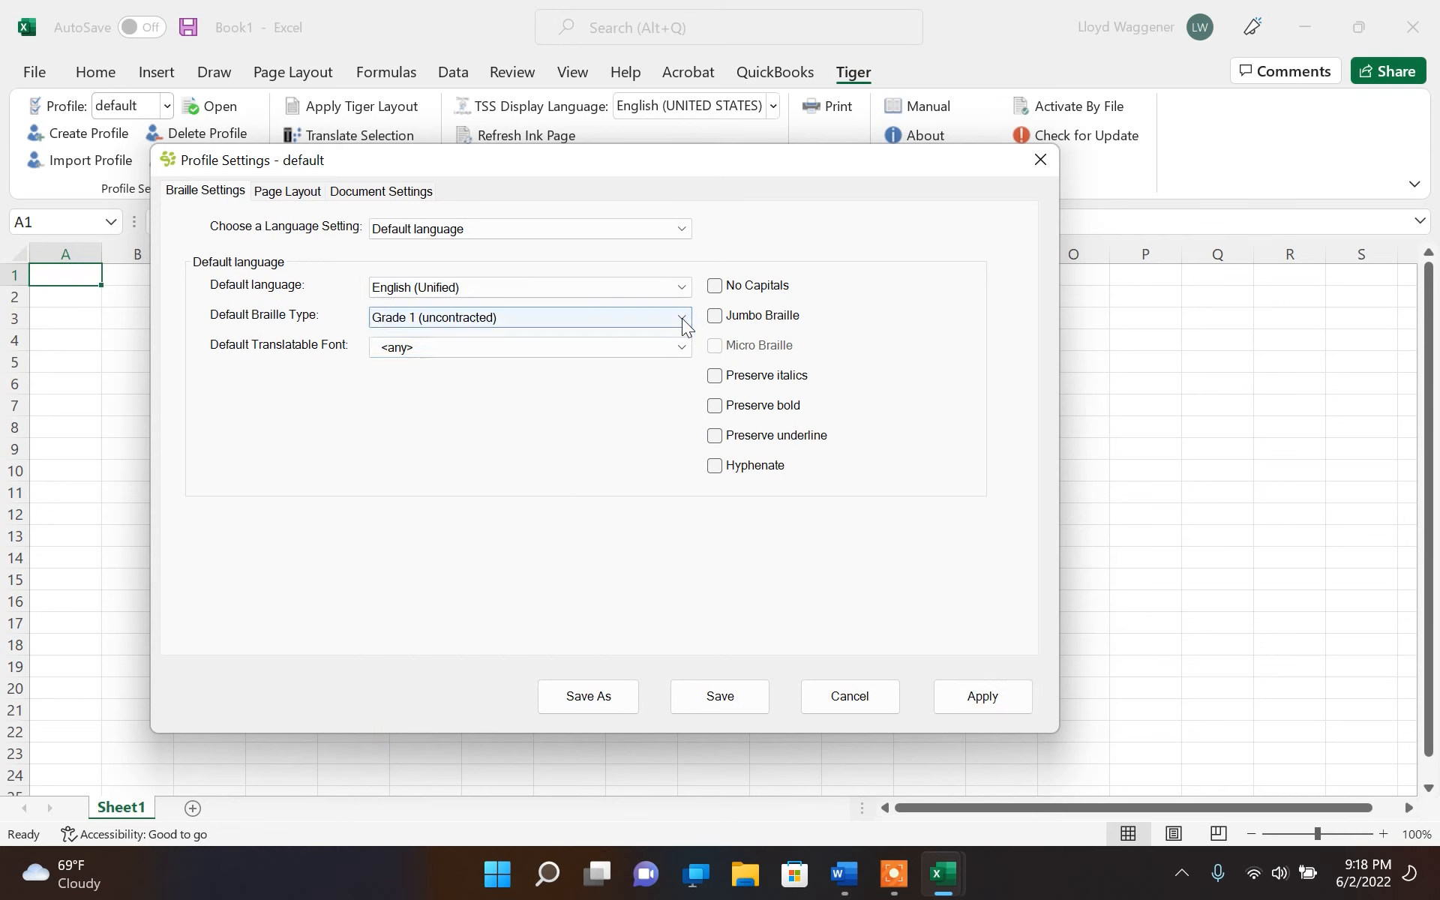
pyautogui.click(682, 318)
pyautogui.click(660, 355)
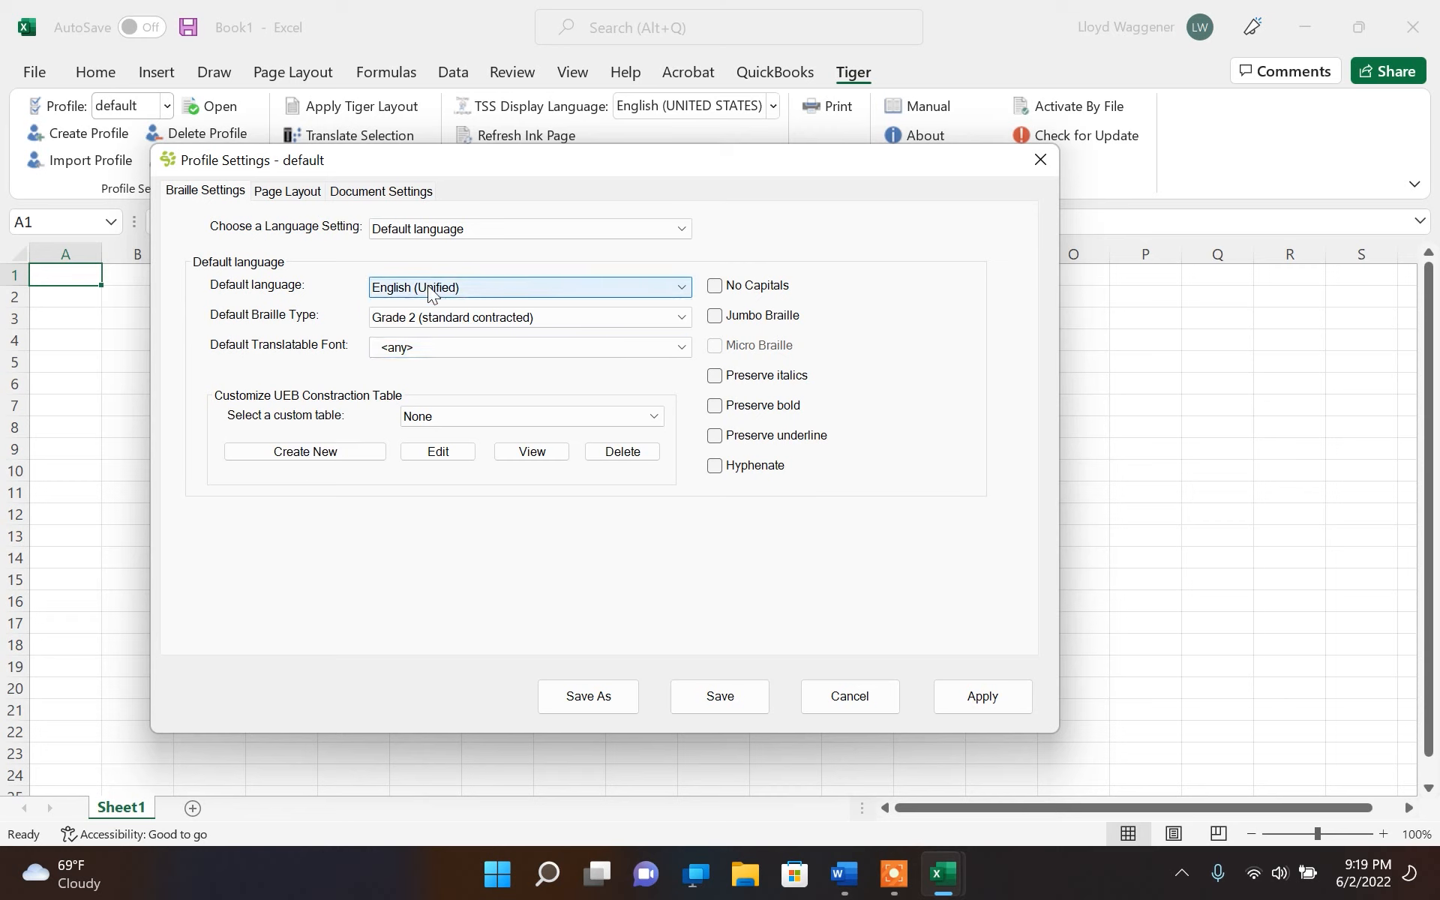
# Try the All Contractions custom table, return the selection to None, and discard the profile changes
pyautogui.click(461, 419)
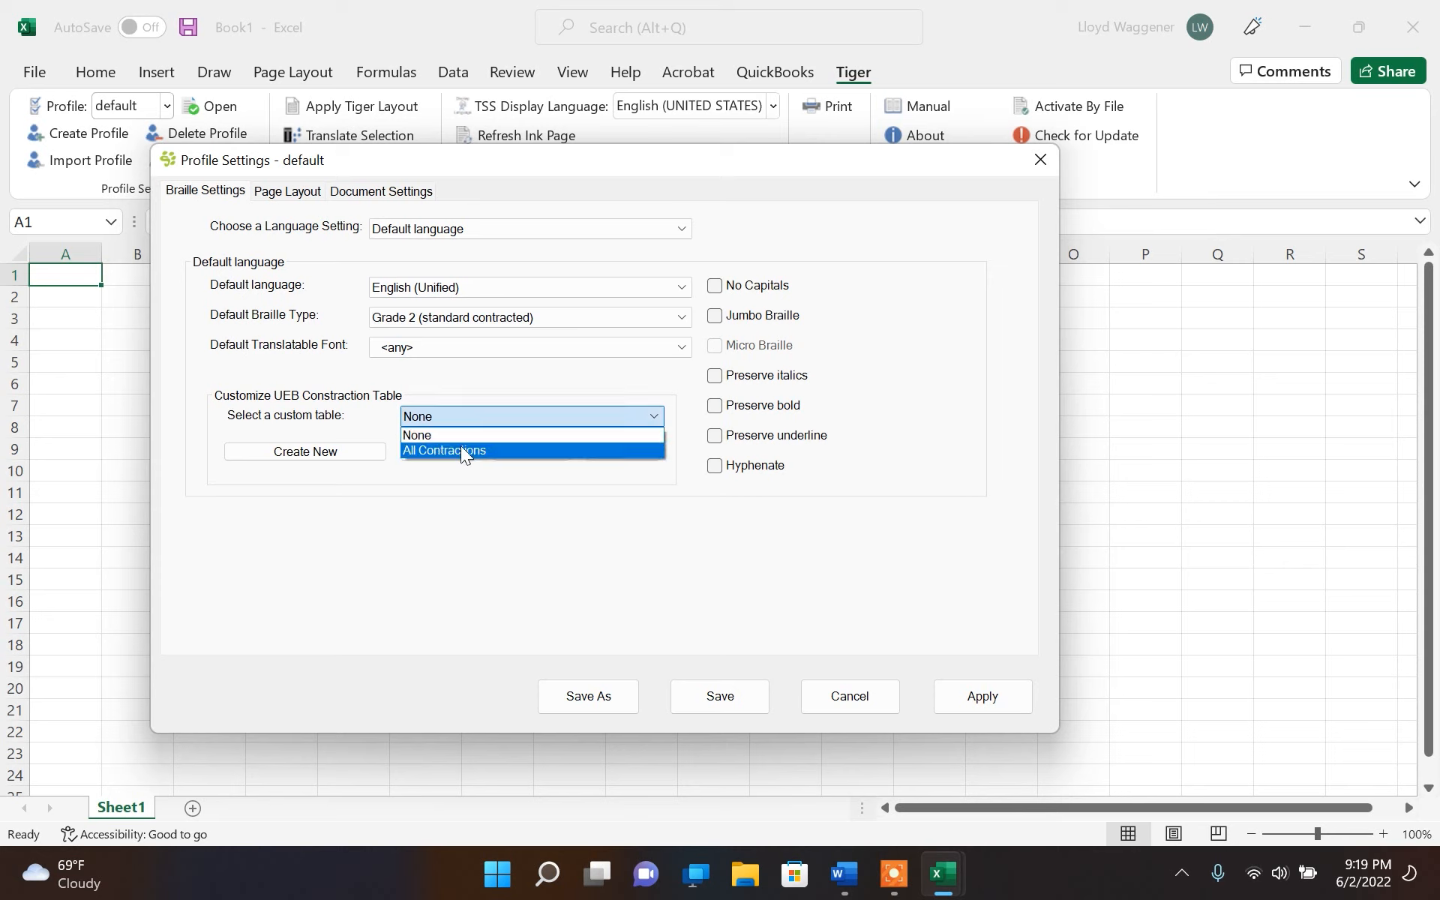
pyautogui.click(461, 449)
pyautogui.click(467, 420)
pyautogui.click(469, 437)
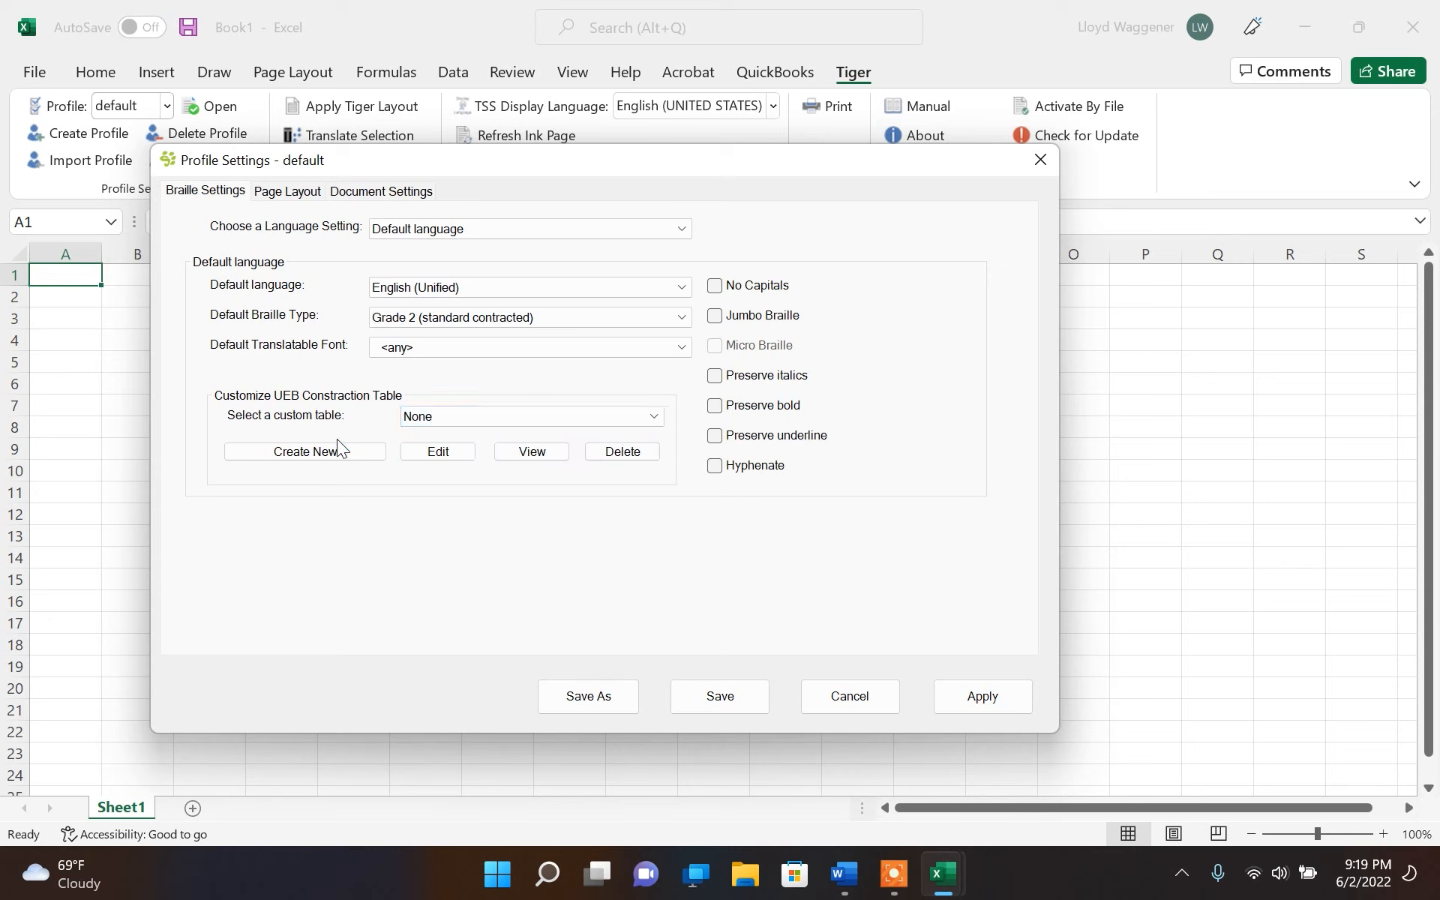
pyautogui.click(852, 698)
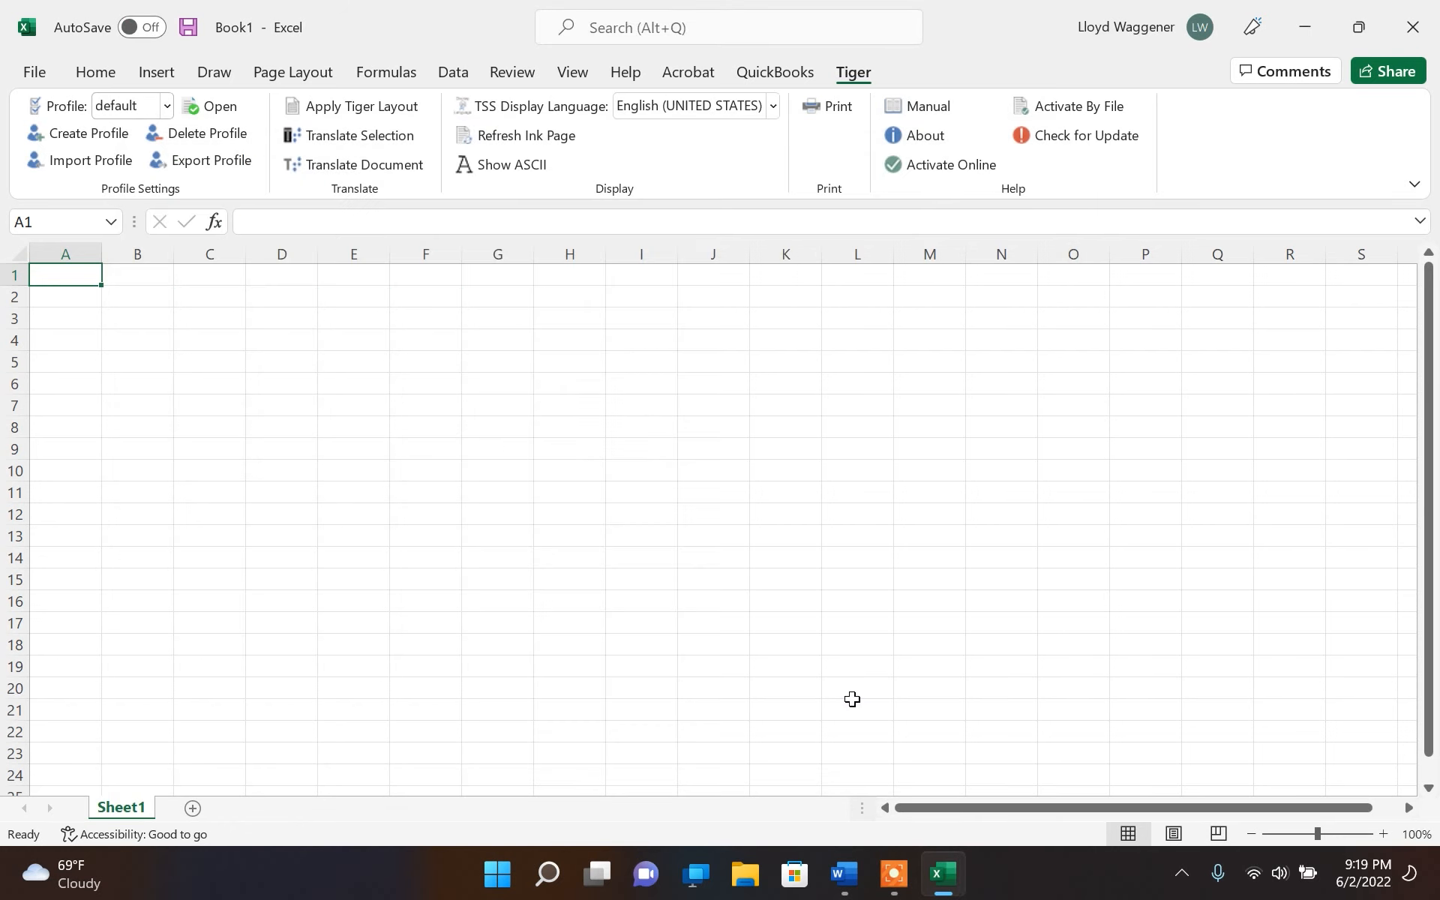
# Switch back to Word and create a new blank document
pyautogui.click(846, 892)
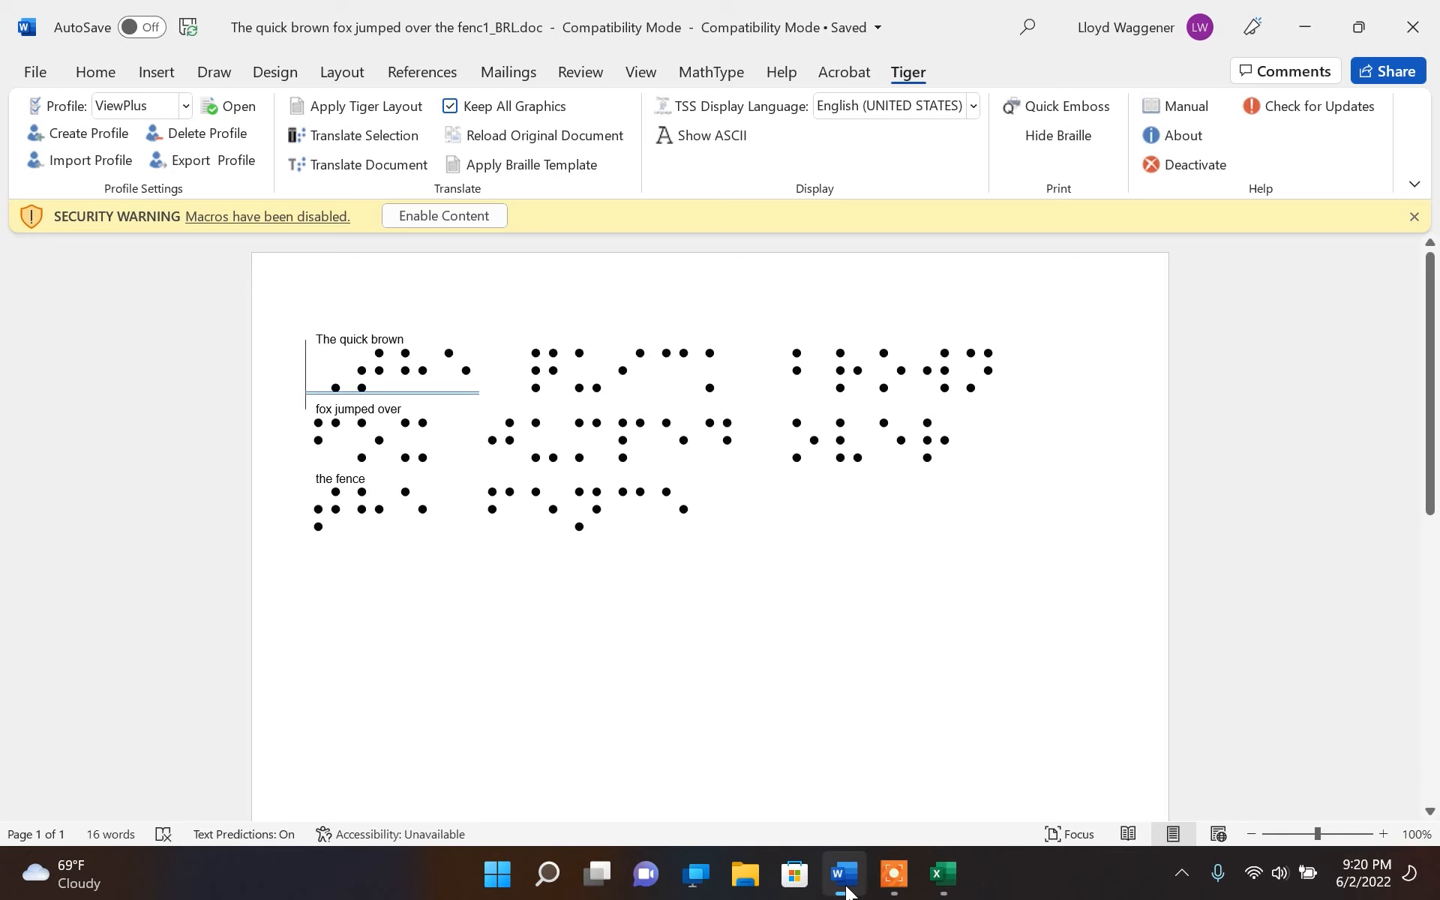
pyautogui.click(496, 875)
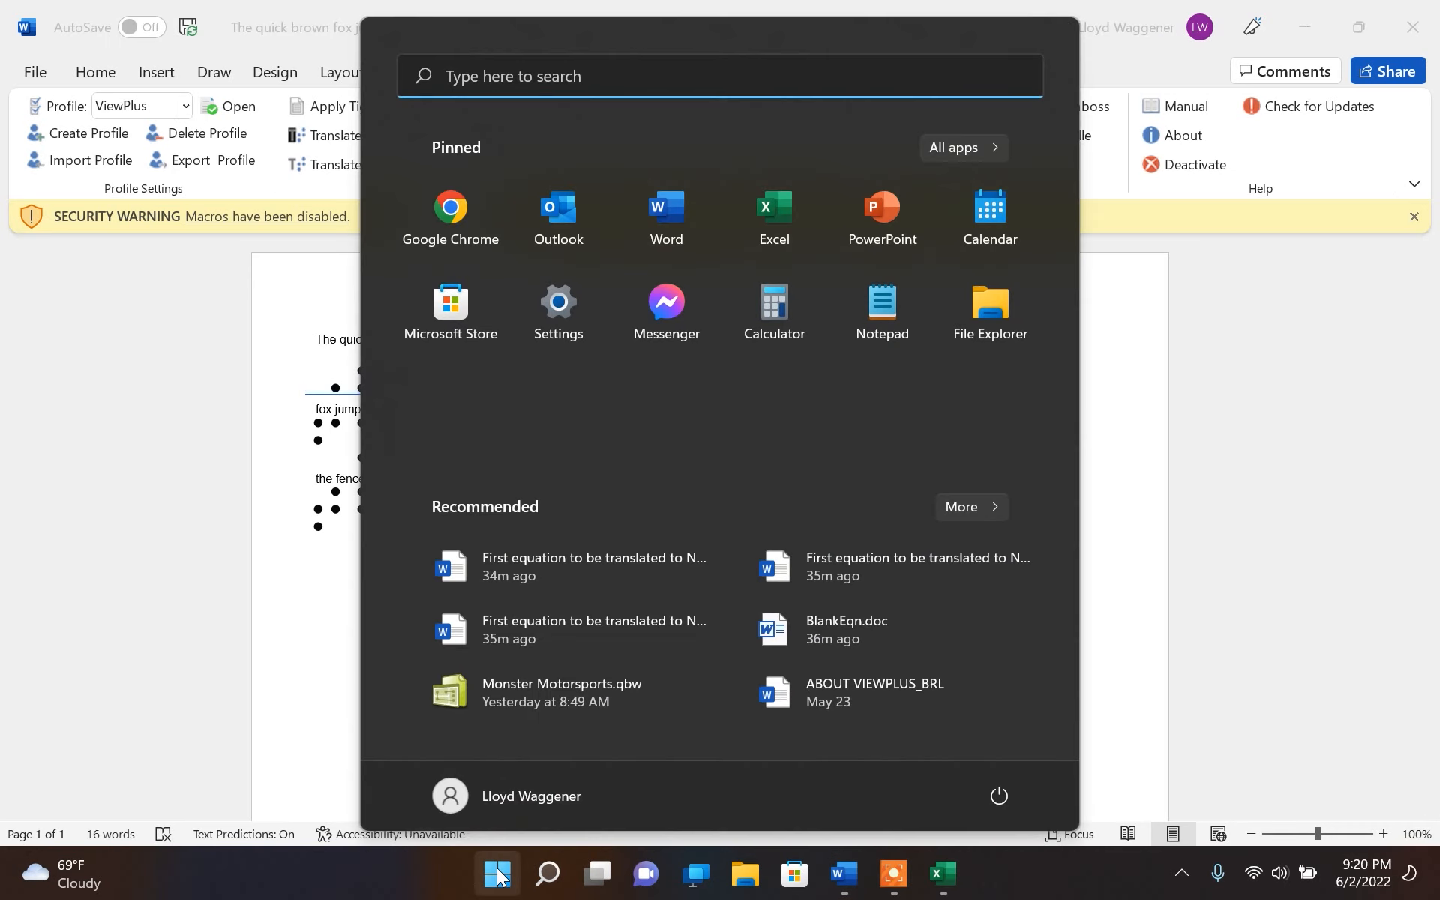
pyautogui.click(658, 211)
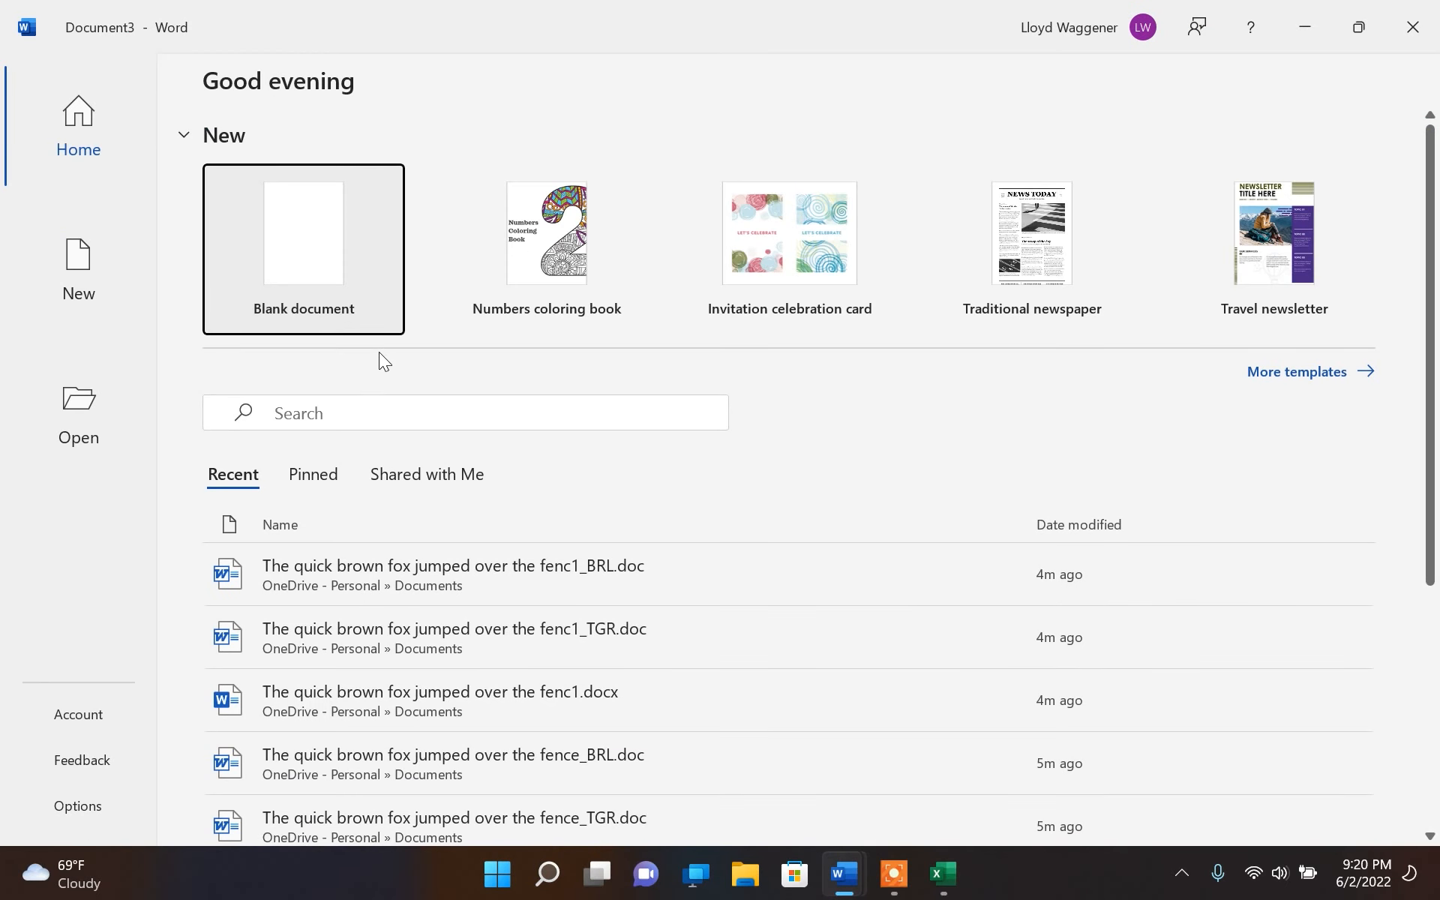
pyautogui.click(300, 227)
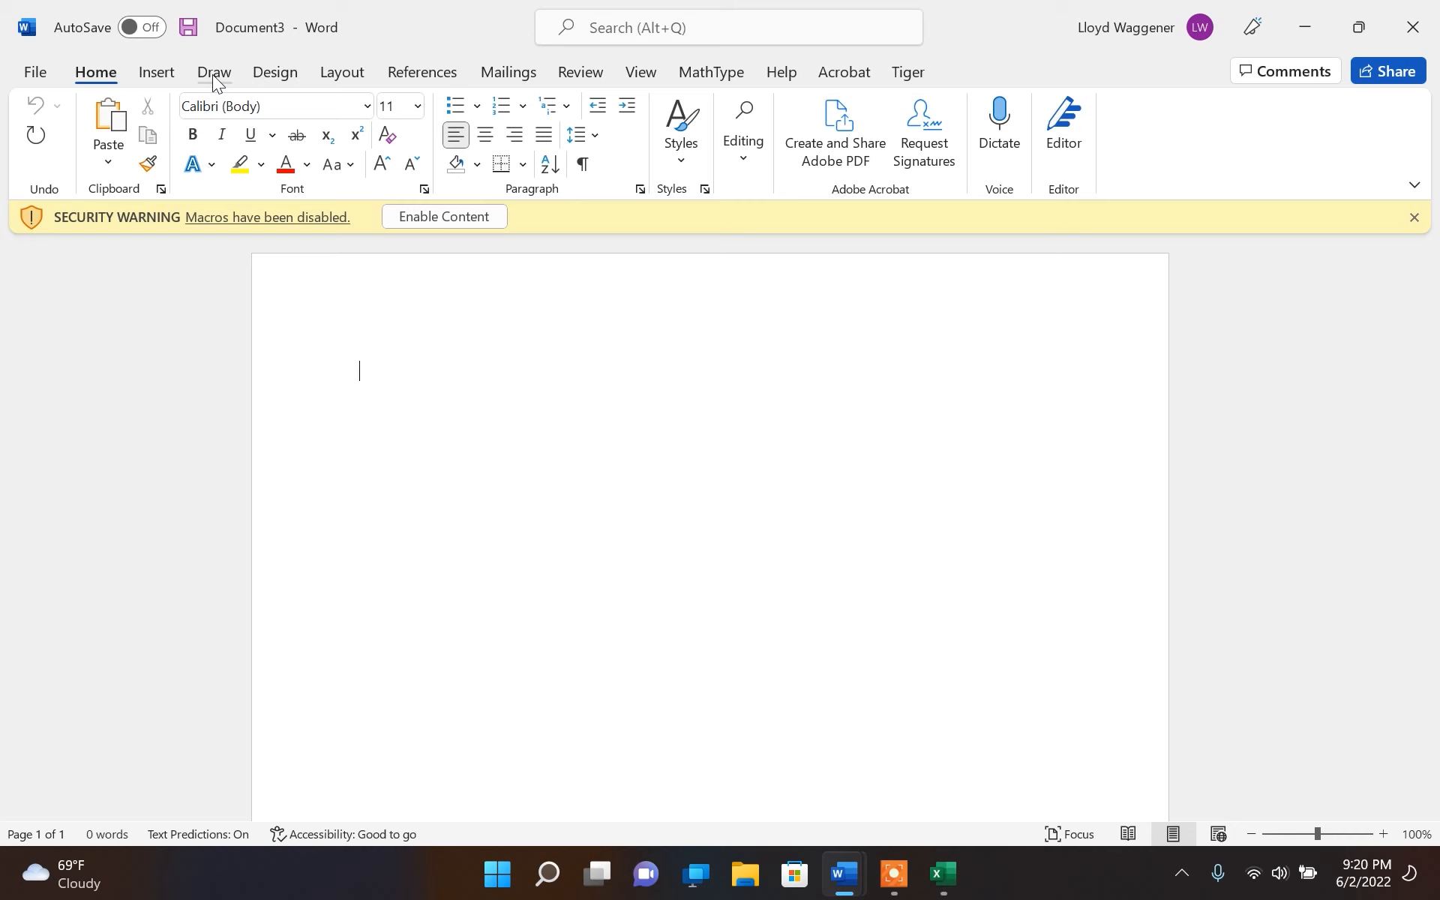
# Draw an oval about 2.94" high and 2.66" wide on the blank page
pyautogui.click(160, 72)
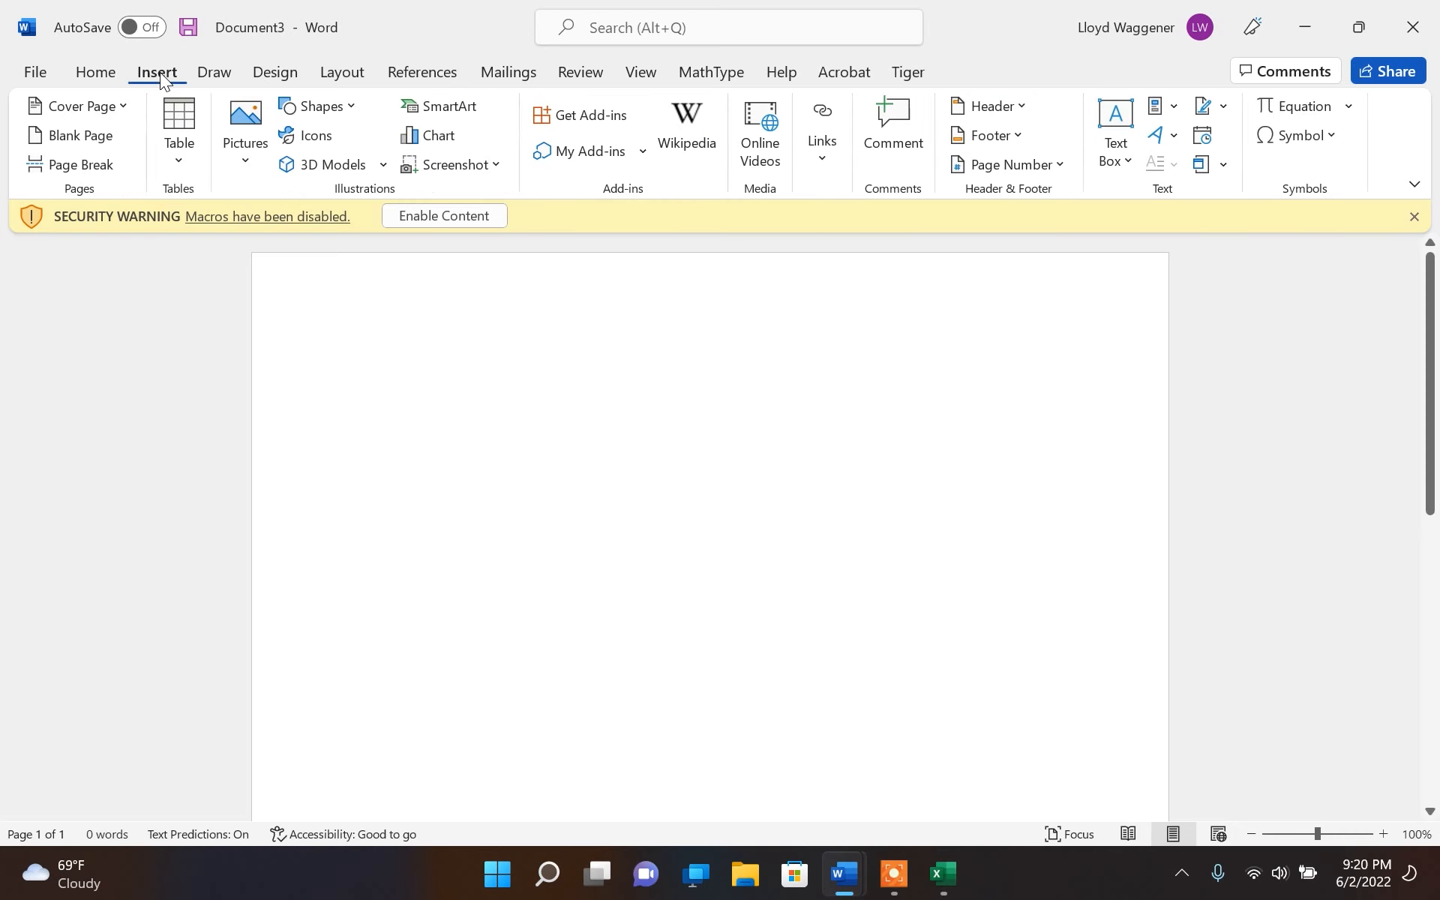
pyautogui.click(338, 106)
pyautogui.click(310, 385)
pyautogui.moveTo(367, 384); pyautogui.dragTo(656, 704)
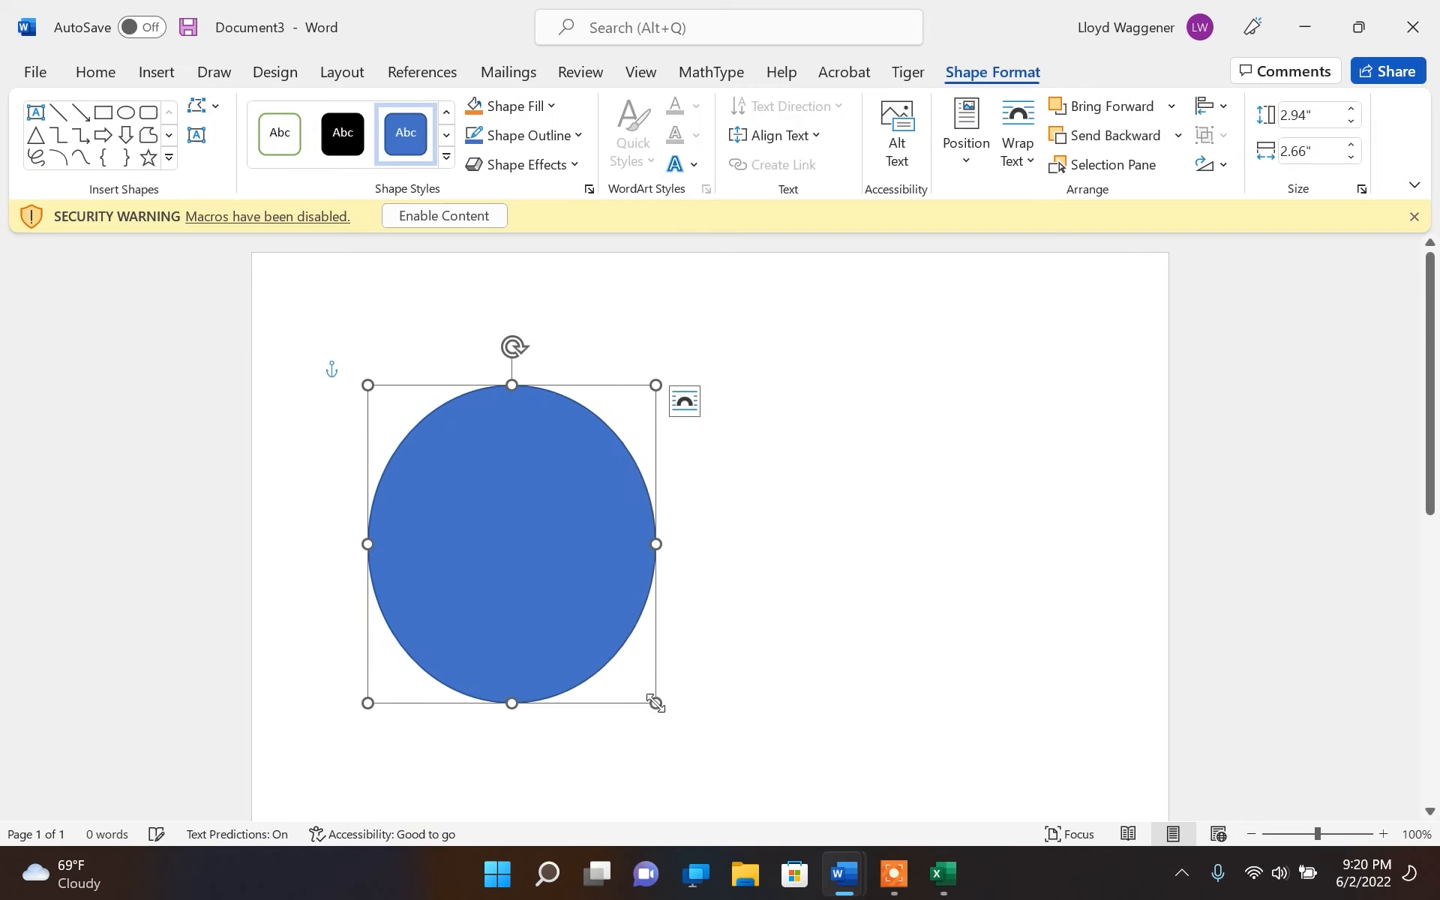
pyautogui.click(763, 620)
# Draw a right triangle about 1.67" high and 3.46" wide beside the oval
pyautogui.click(158, 72)
pyautogui.click(342, 107)
pyautogui.click(354, 383)
pyautogui.moveTo(736, 469); pyautogui.dragTo(1111, 651)
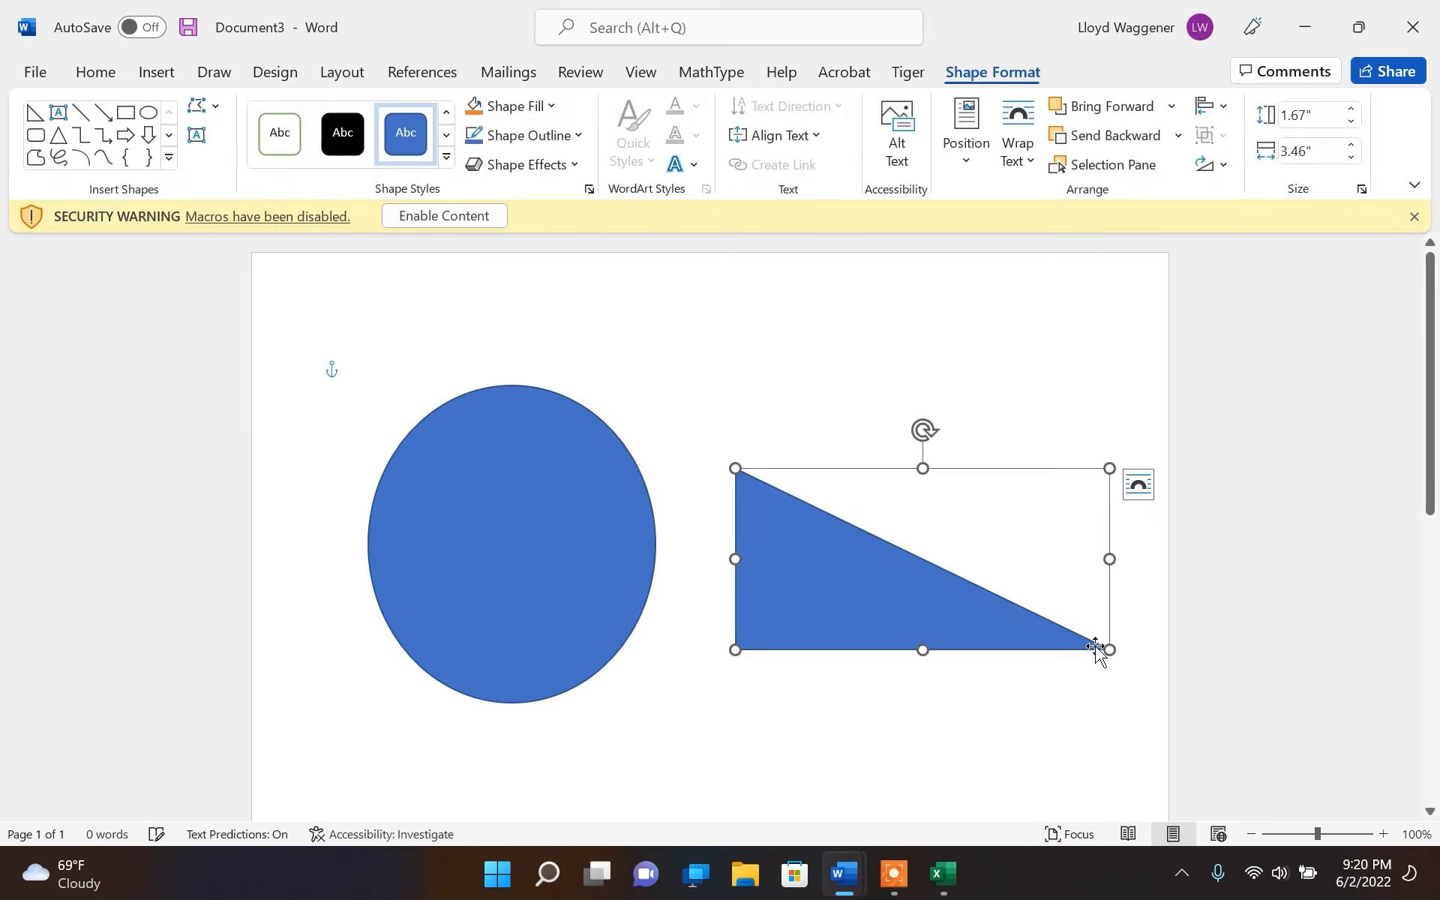
pyautogui.click(919, 443)
# Insert the solid black bananas icon from the stock icon library into the document
pyautogui.click(146, 73)
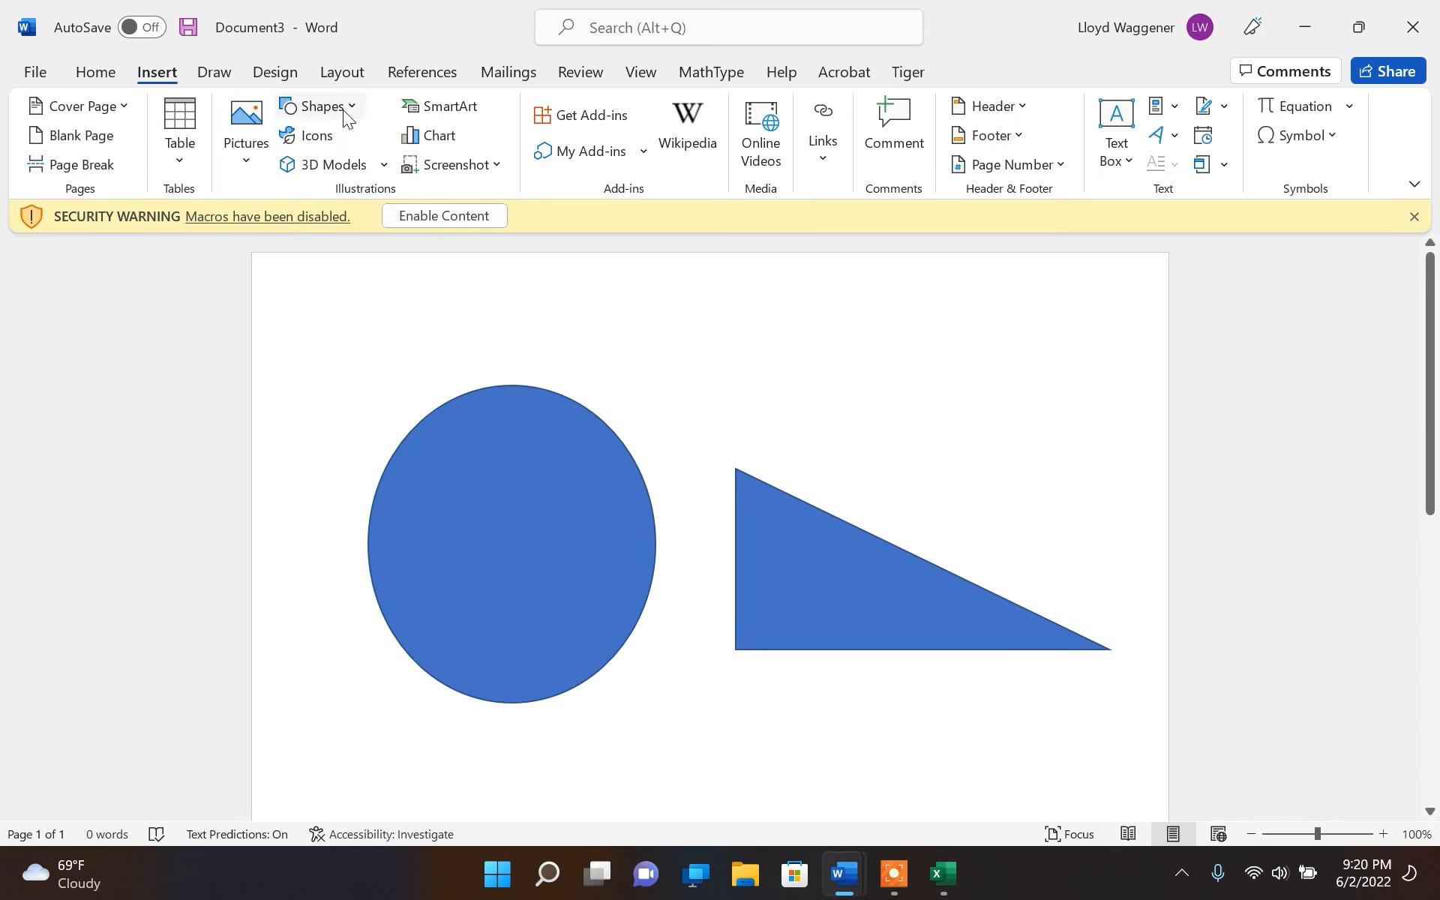
pyautogui.click(330, 138)
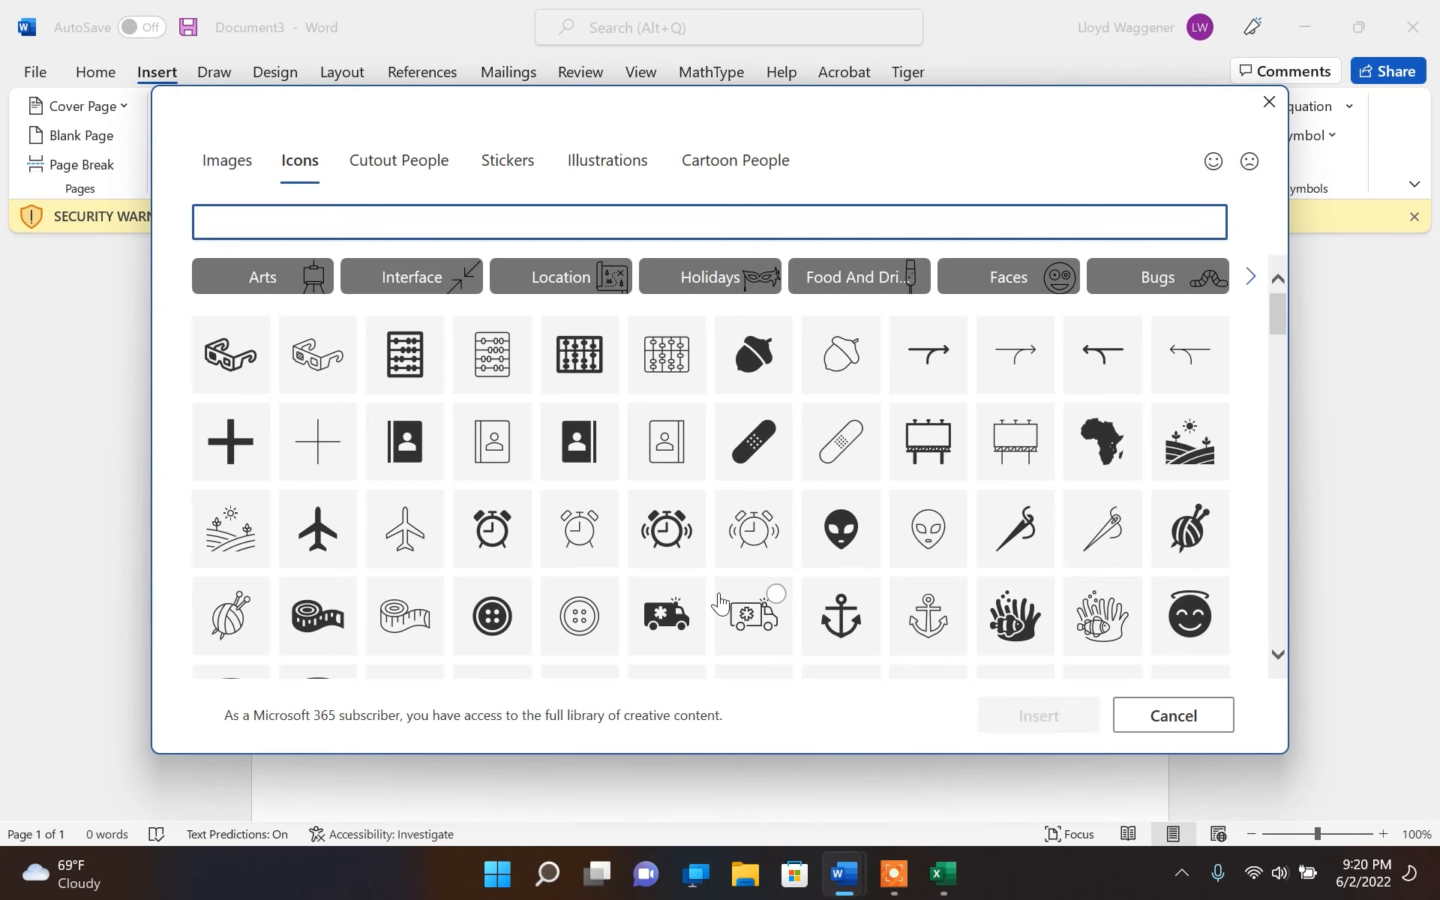
pyautogui.scroll(-2, 721, 600)
pyautogui.scroll(-8, 720, 604)
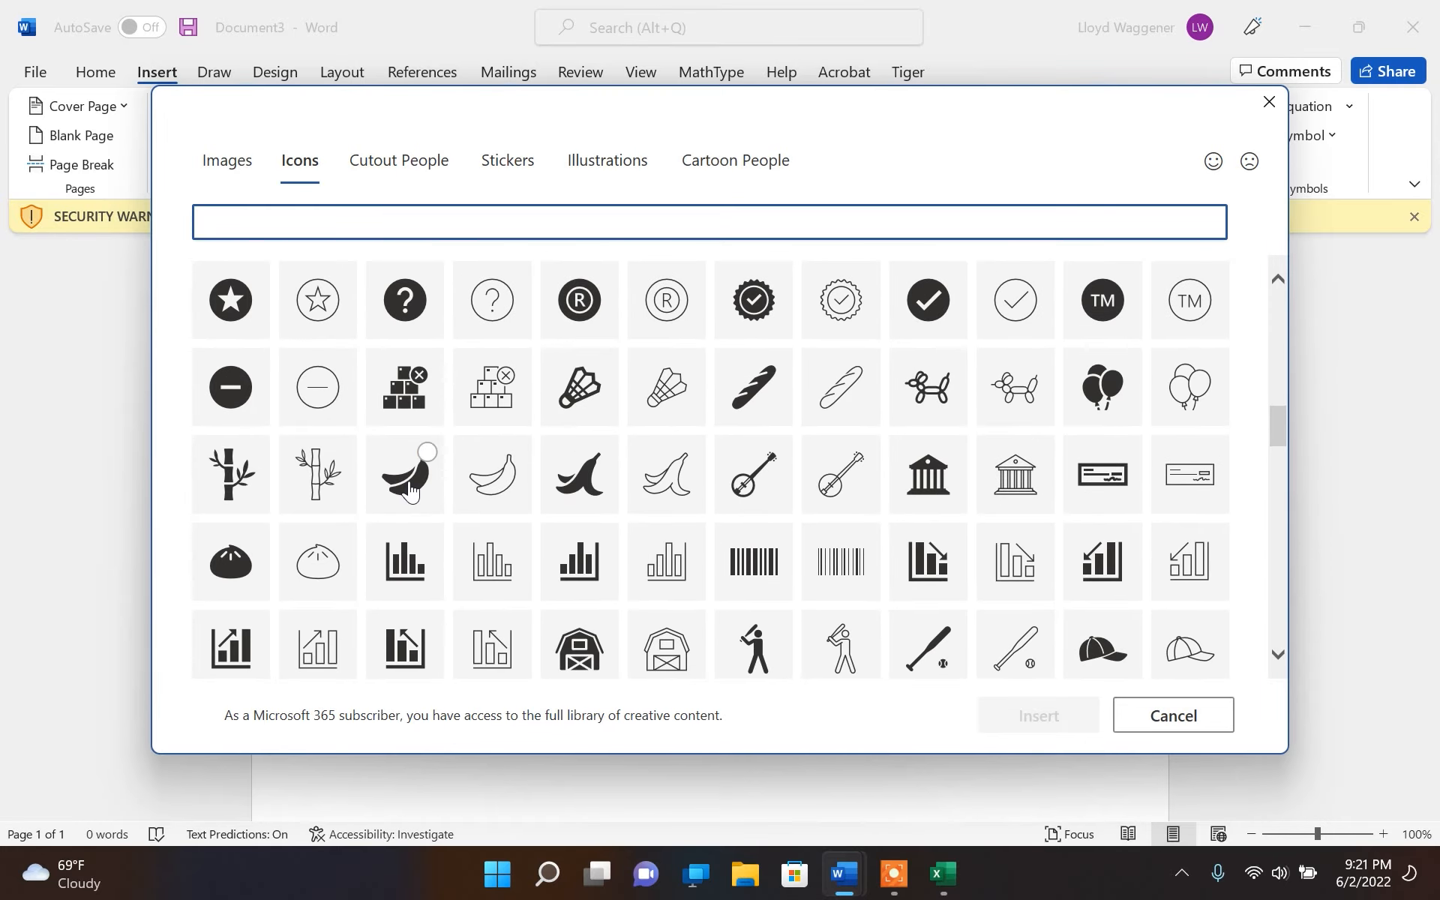
pyautogui.click(409, 490)
pyautogui.click(1043, 717)
pyautogui.scroll(-3, 749, 686)
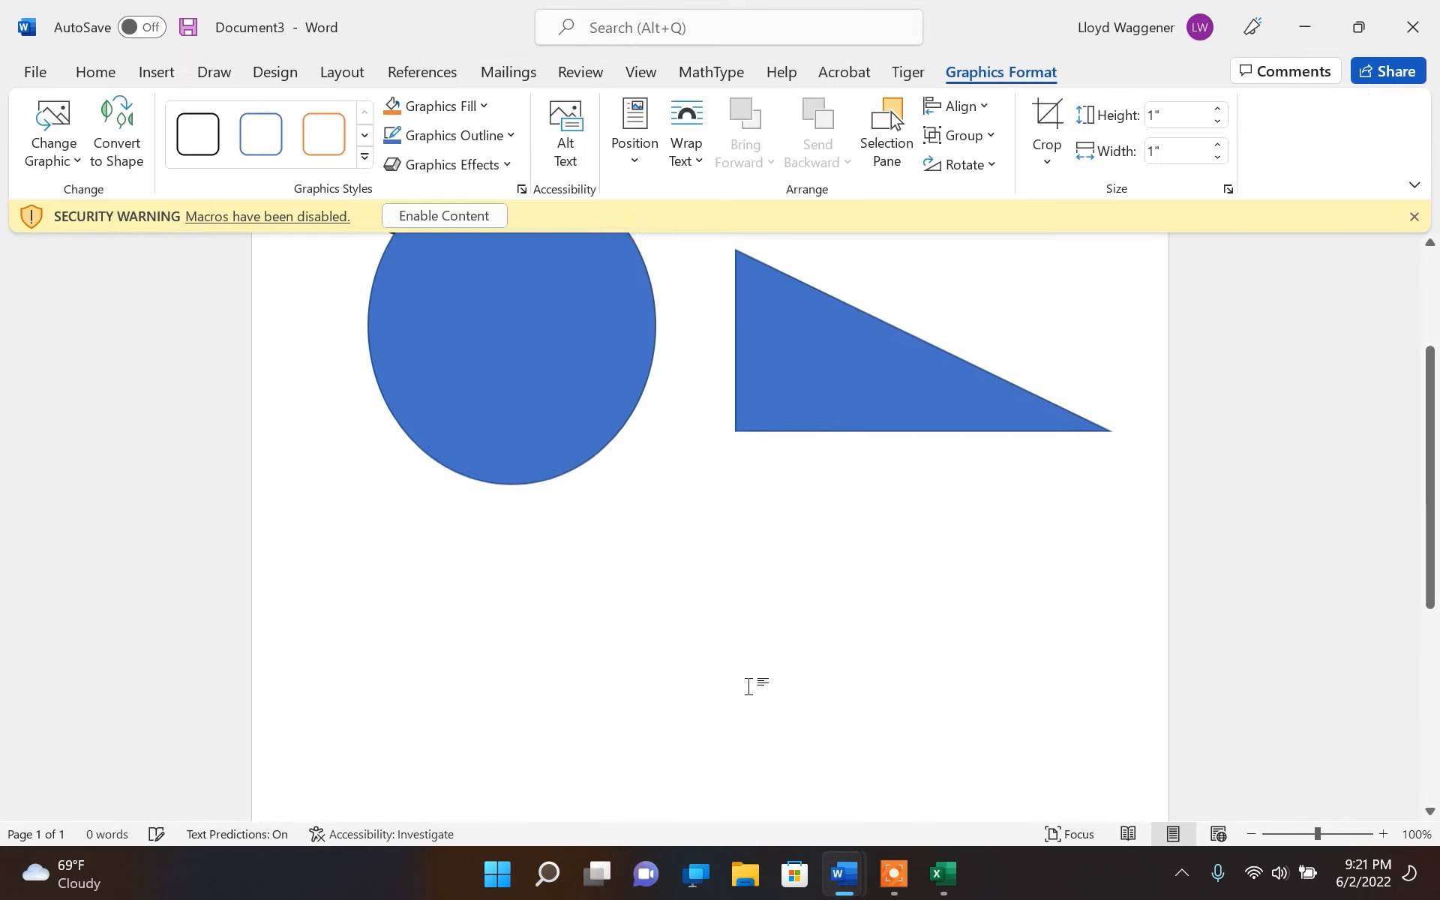
# Move the oval down the page so it sits below the bananas icon
pyautogui.click(404, 255)
pyautogui.click(321, 277)
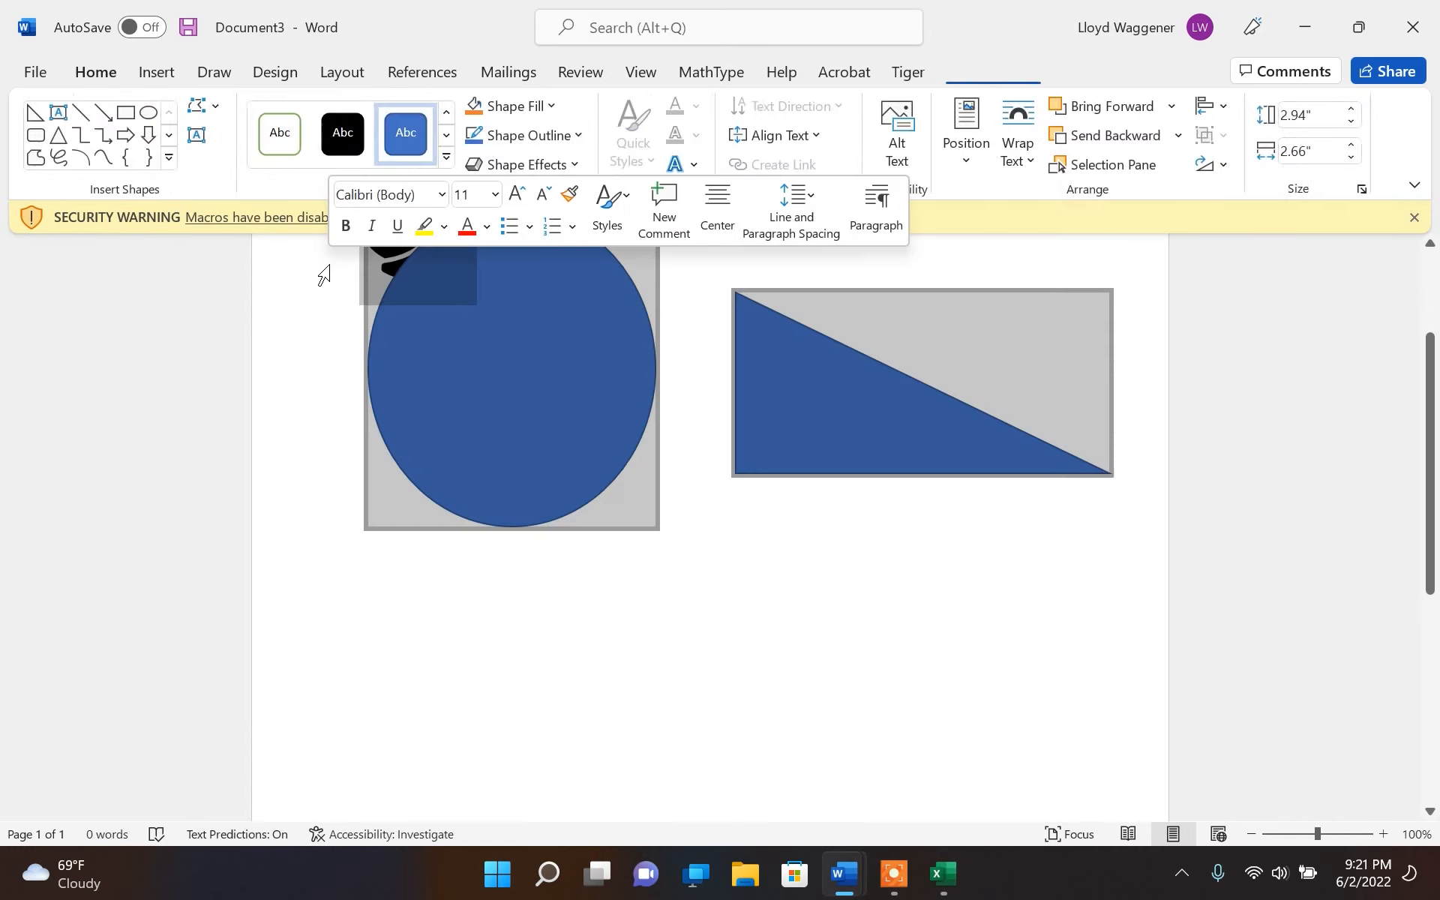
pyautogui.moveTo(366, 290); pyautogui.dragTo(357, 480)
pyautogui.scroll(1, 357, 427)
pyautogui.moveTo(373, 344)
pyautogui.mouseDown()
pyautogui.moveTo(373, 694)
pyautogui.moveTo(376, 337)
pyautogui.mouseUp()
pyautogui.click(537, 492)
pyautogui.moveTo(538, 492); pyautogui.dragTo(540, 716)
pyautogui.click(751, 717)
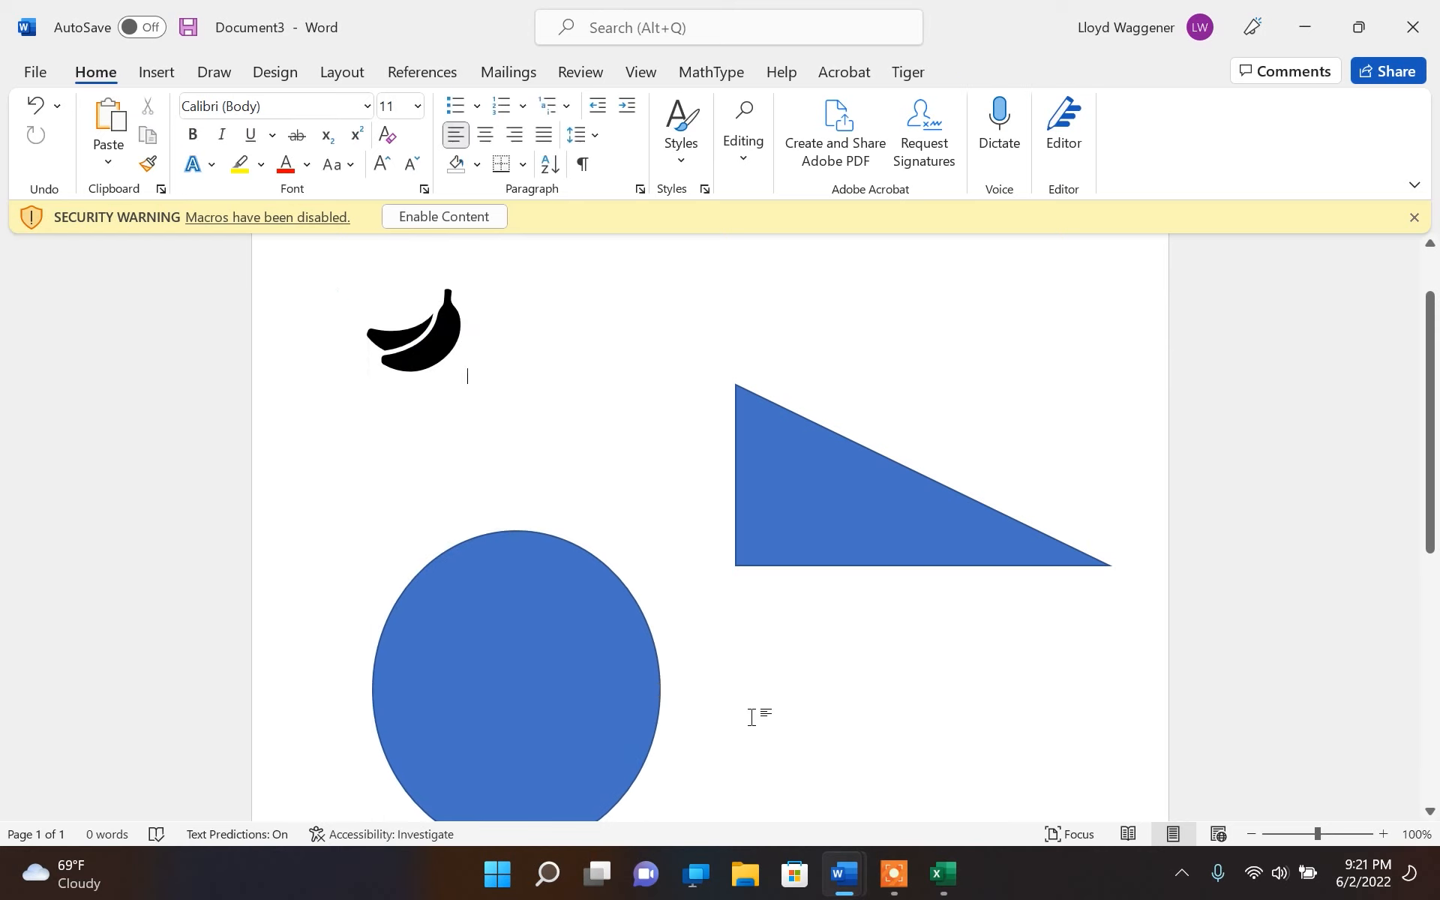
# Enlarge the bananas icon proportionally to about twice its size, filling the space above the oval
pyautogui.click(429, 340)
pyautogui.moveTo(469, 386); pyautogui.dragTo(591, 446)
pyautogui.click(658, 453)
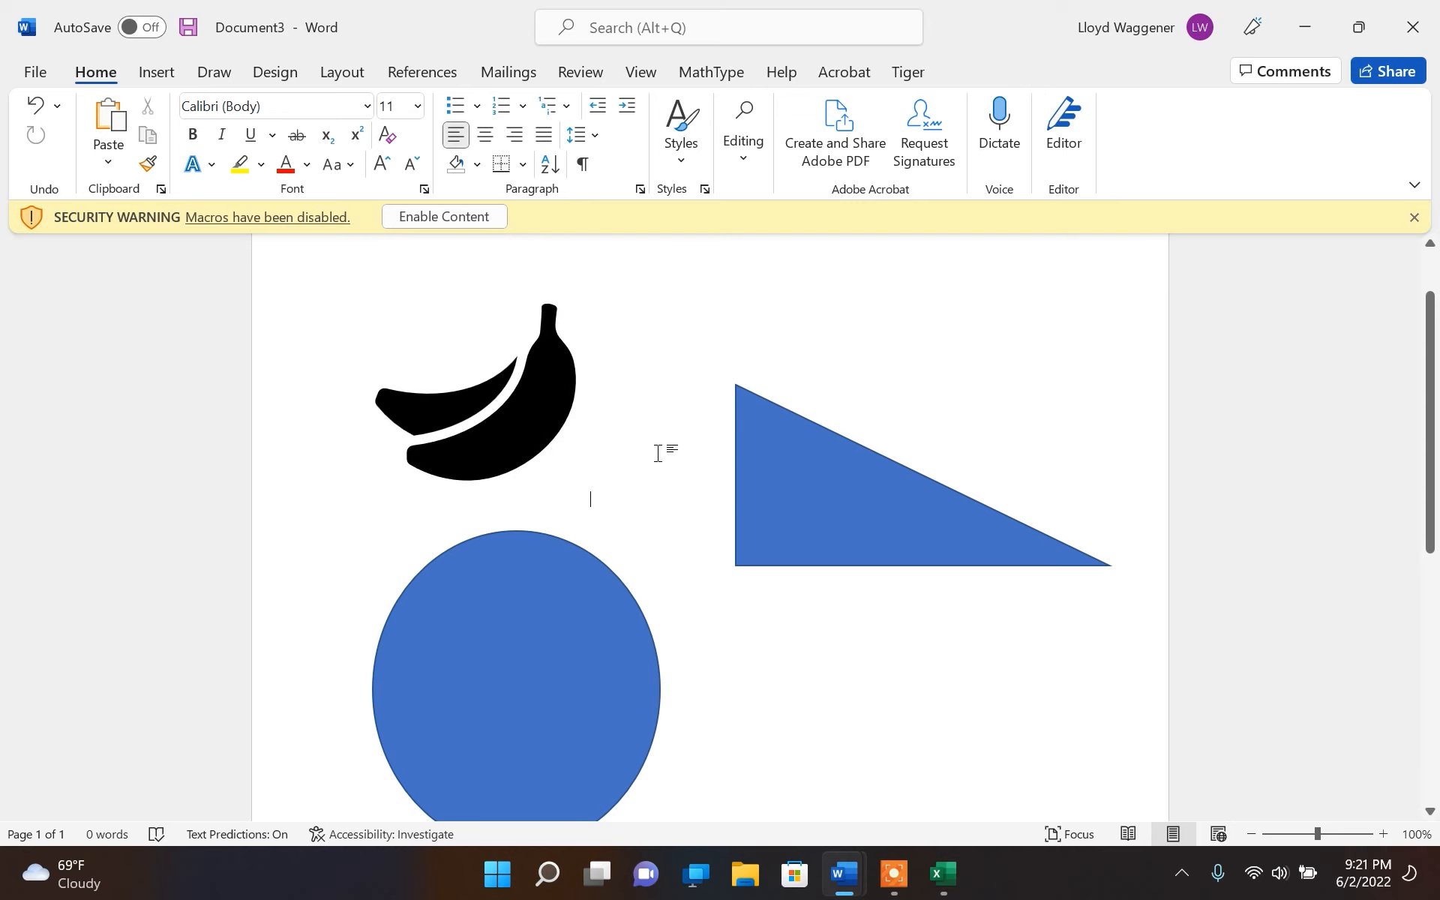
pyautogui.scroll(-5, 658, 453)
pyautogui.scroll(6, 658, 453)
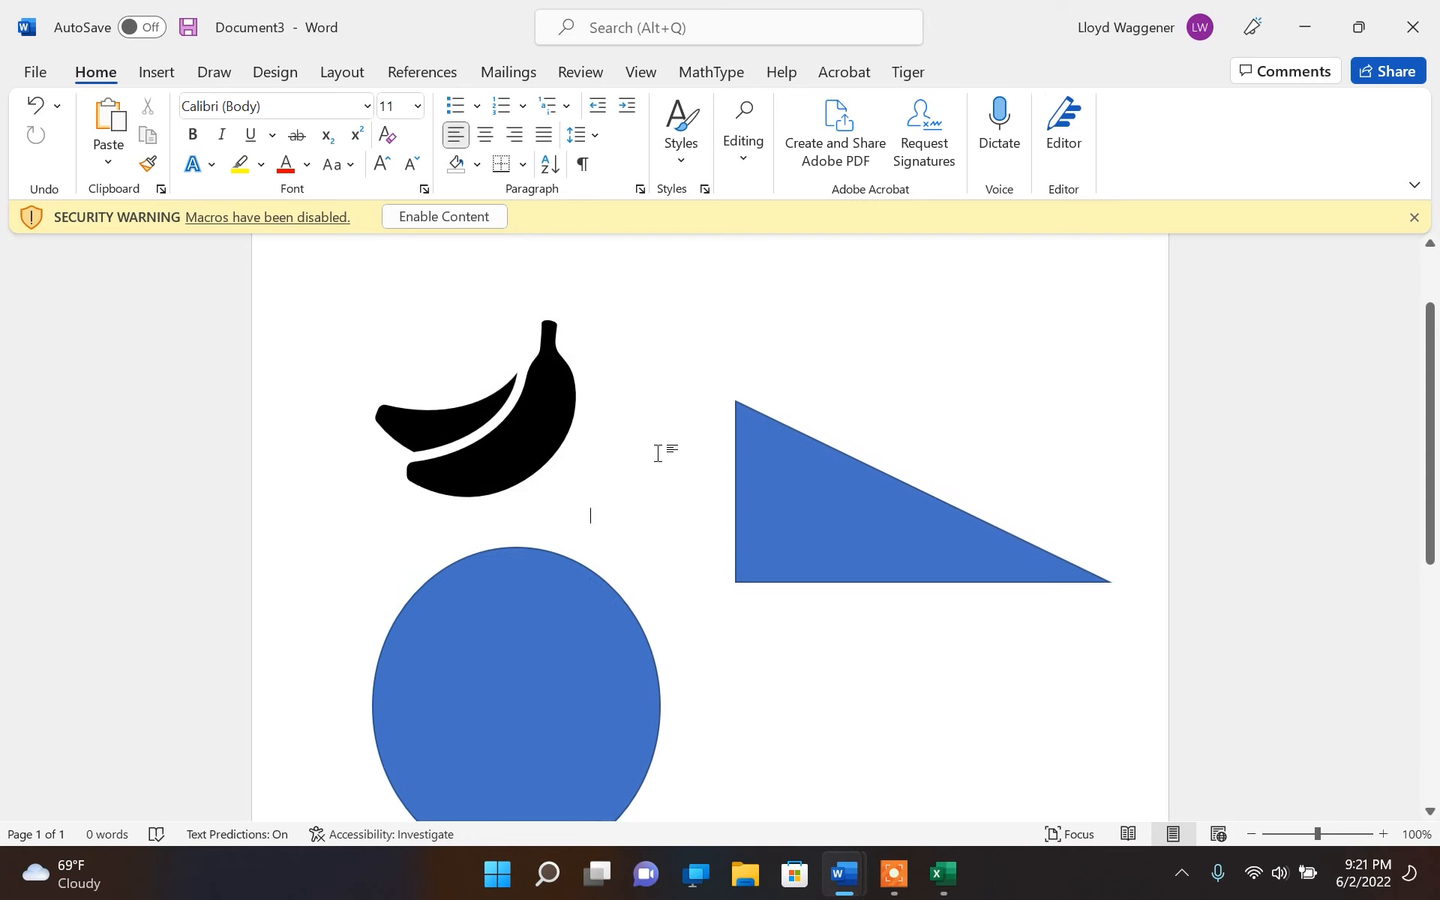
# Export the document as the Adobe PDF Doc3.pdf on the Desktop, first saving it there as Doc3.docx
pyautogui.click(35, 72)
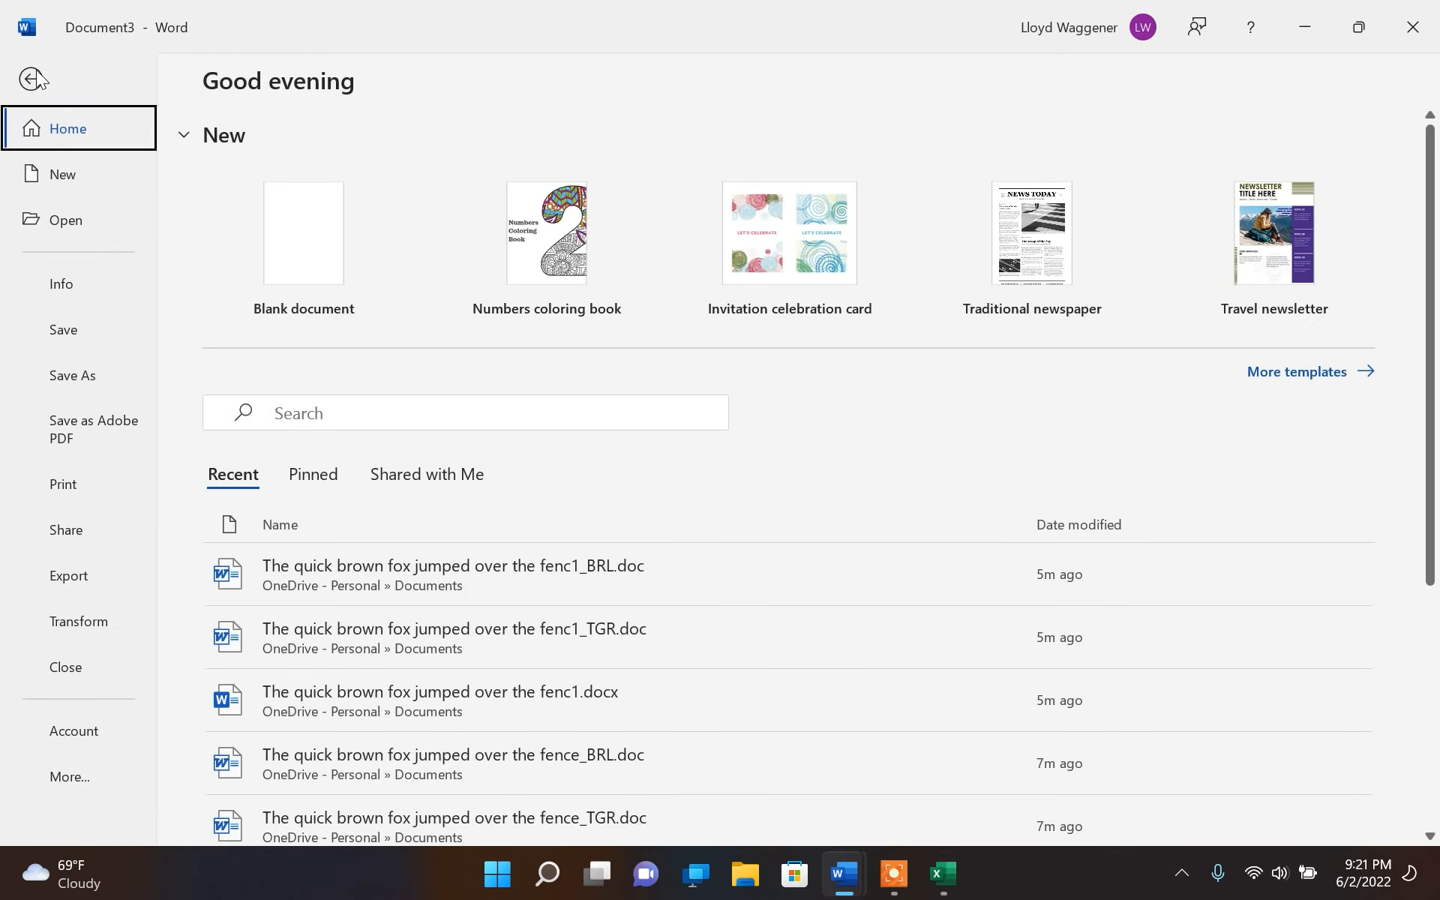
pyautogui.click(97, 429)
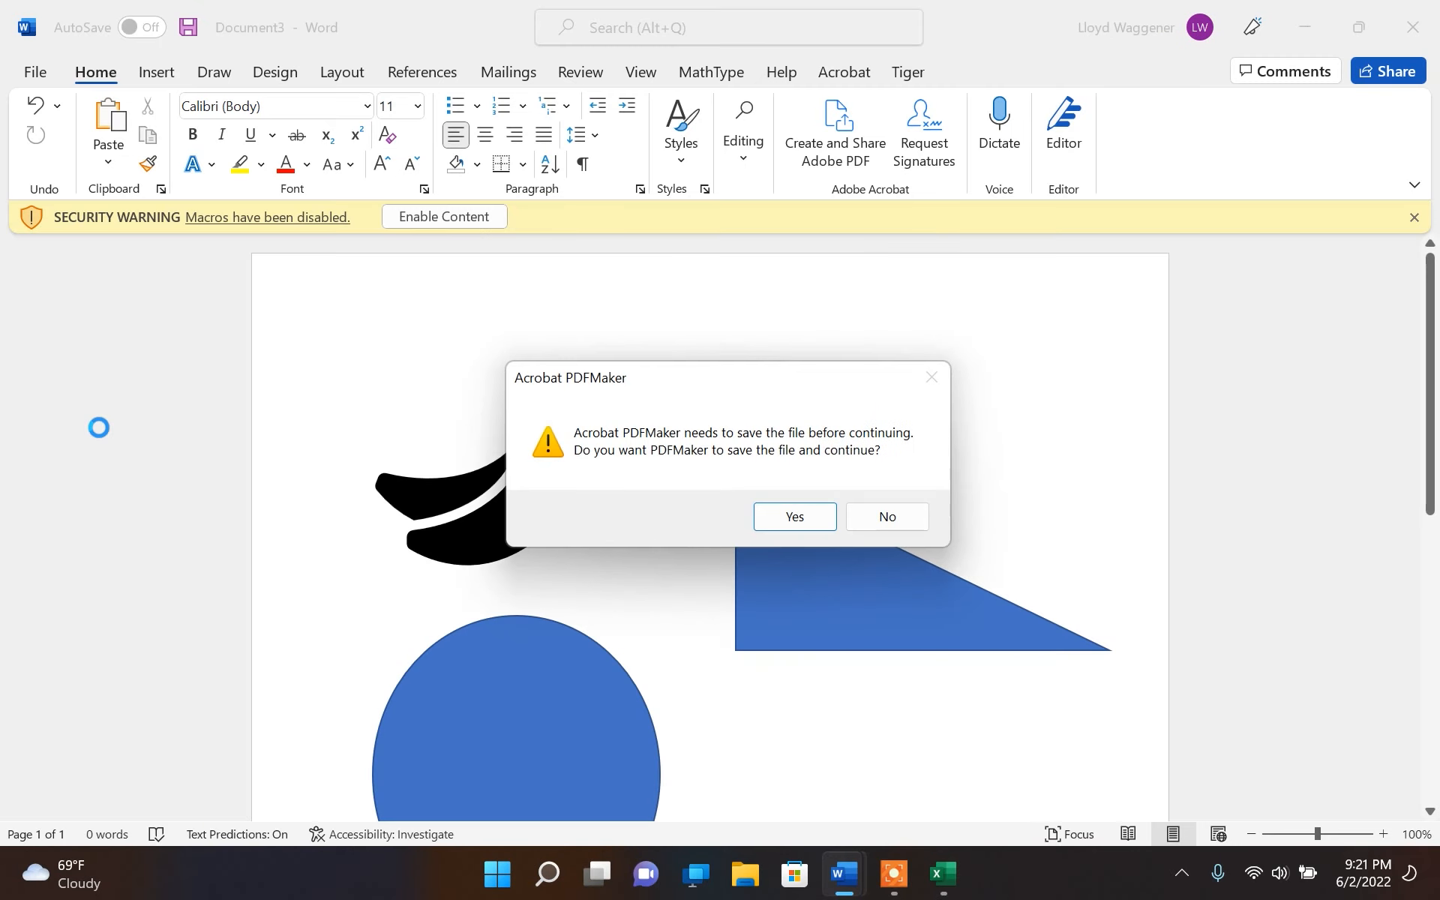
pyautogui.click(773, 516)
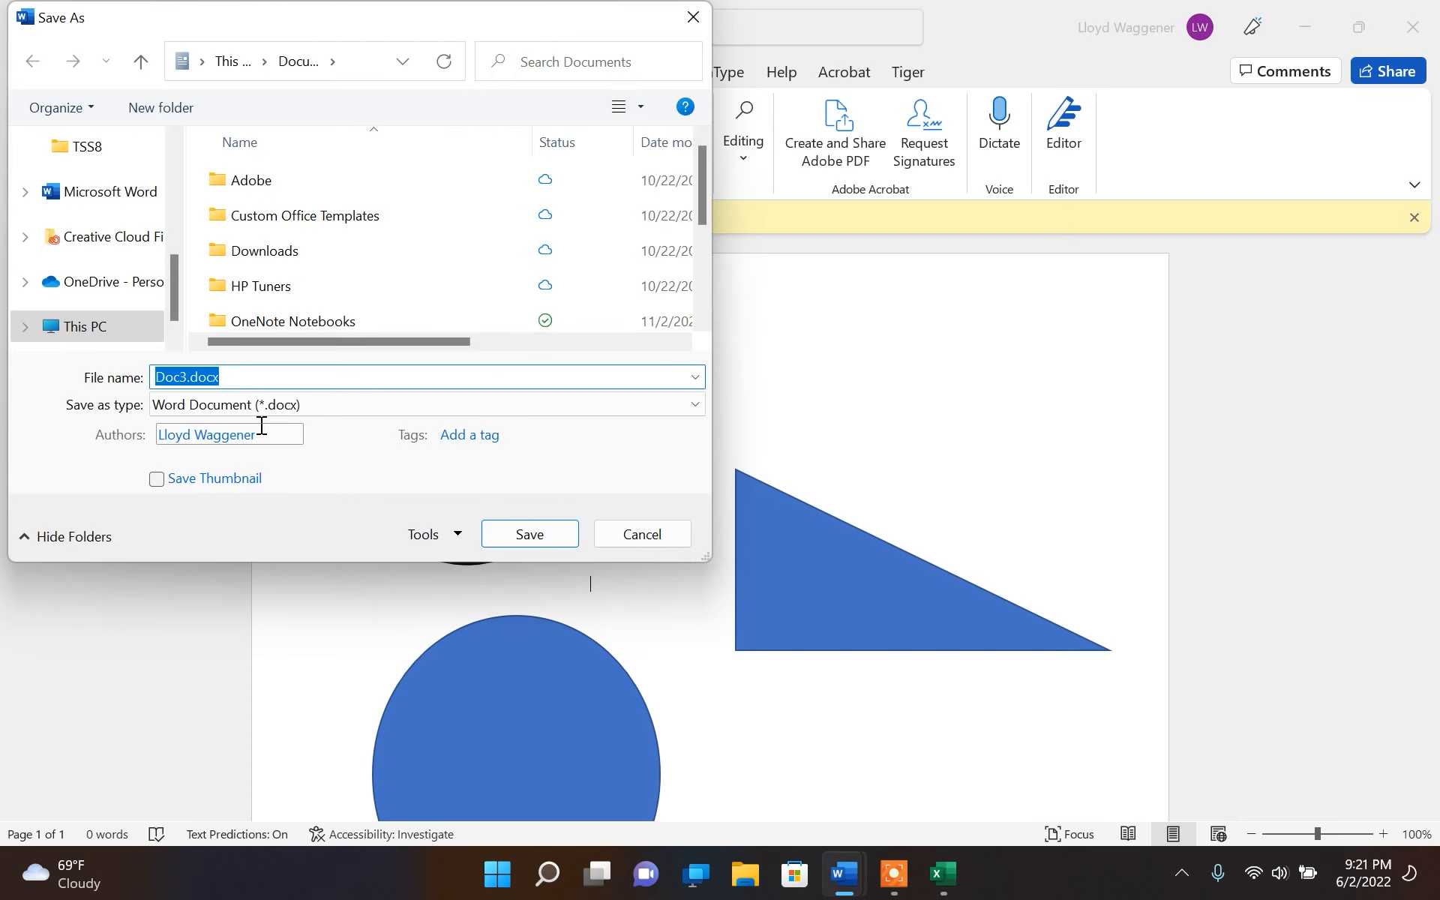
pyautogui.scroll(6, 103, 214)
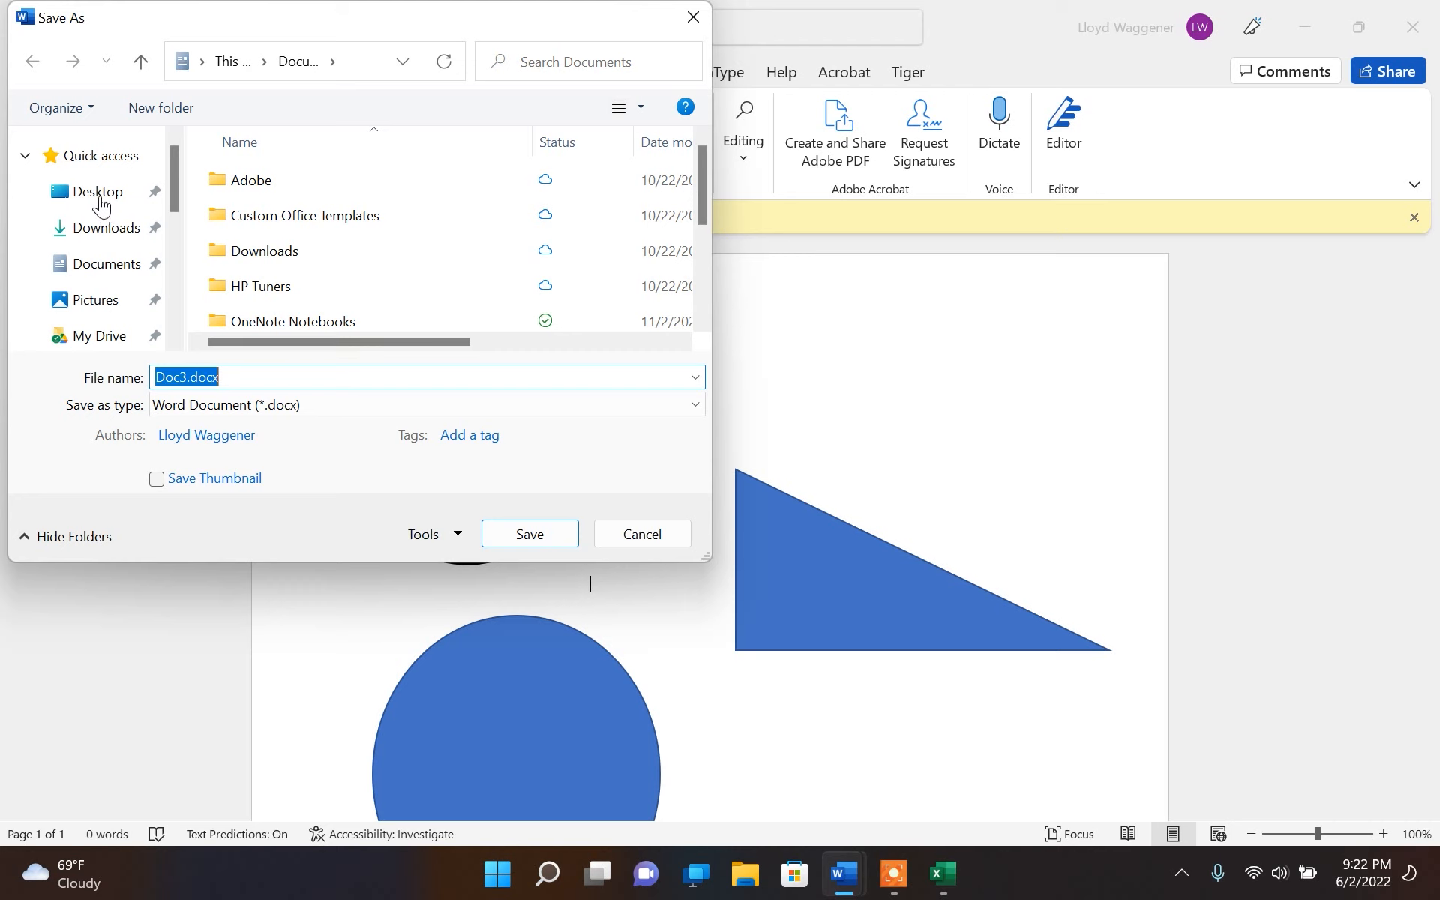
pyautogui.click(97, 192)
pyautogui.click(528, 537)
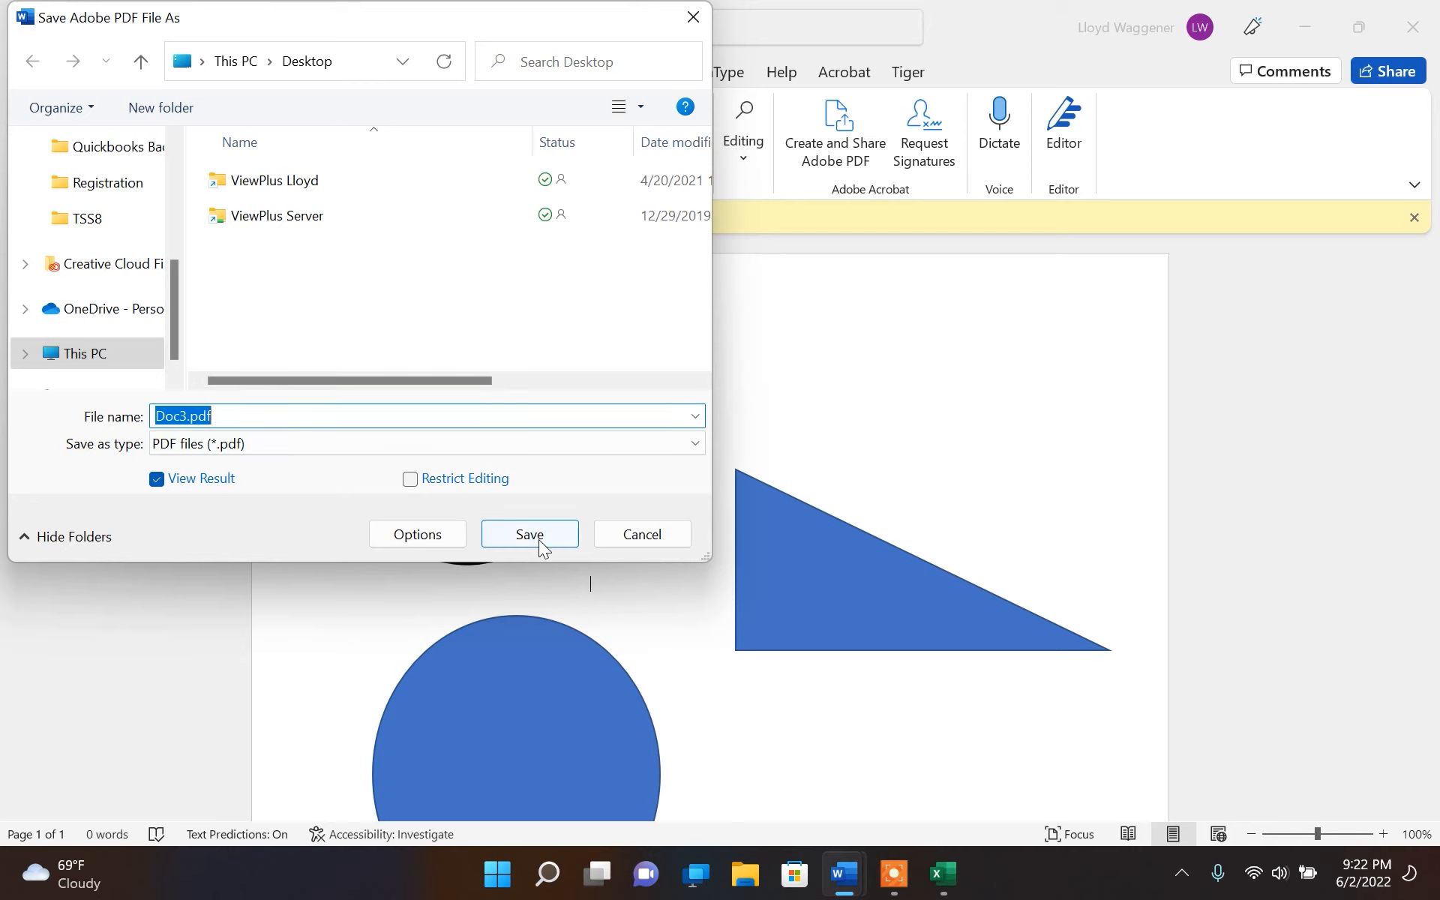
pyautogui.click(538, 539)
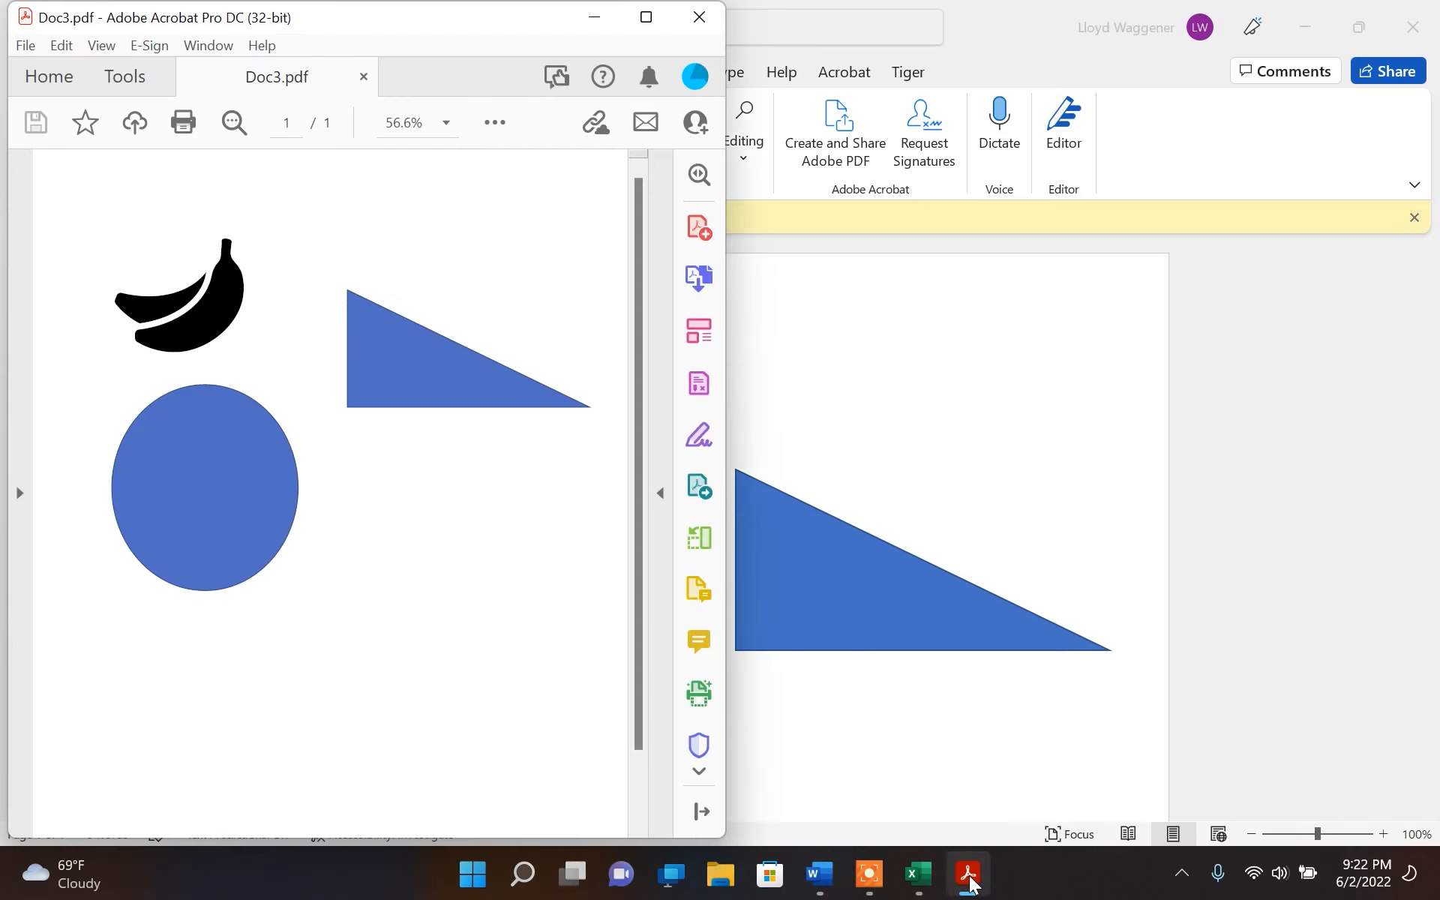
# Close the exported PDF in Acrobat and launch Tiger Designer
pyautogui.click(709, 30)
pyautogui.click(499, 889)
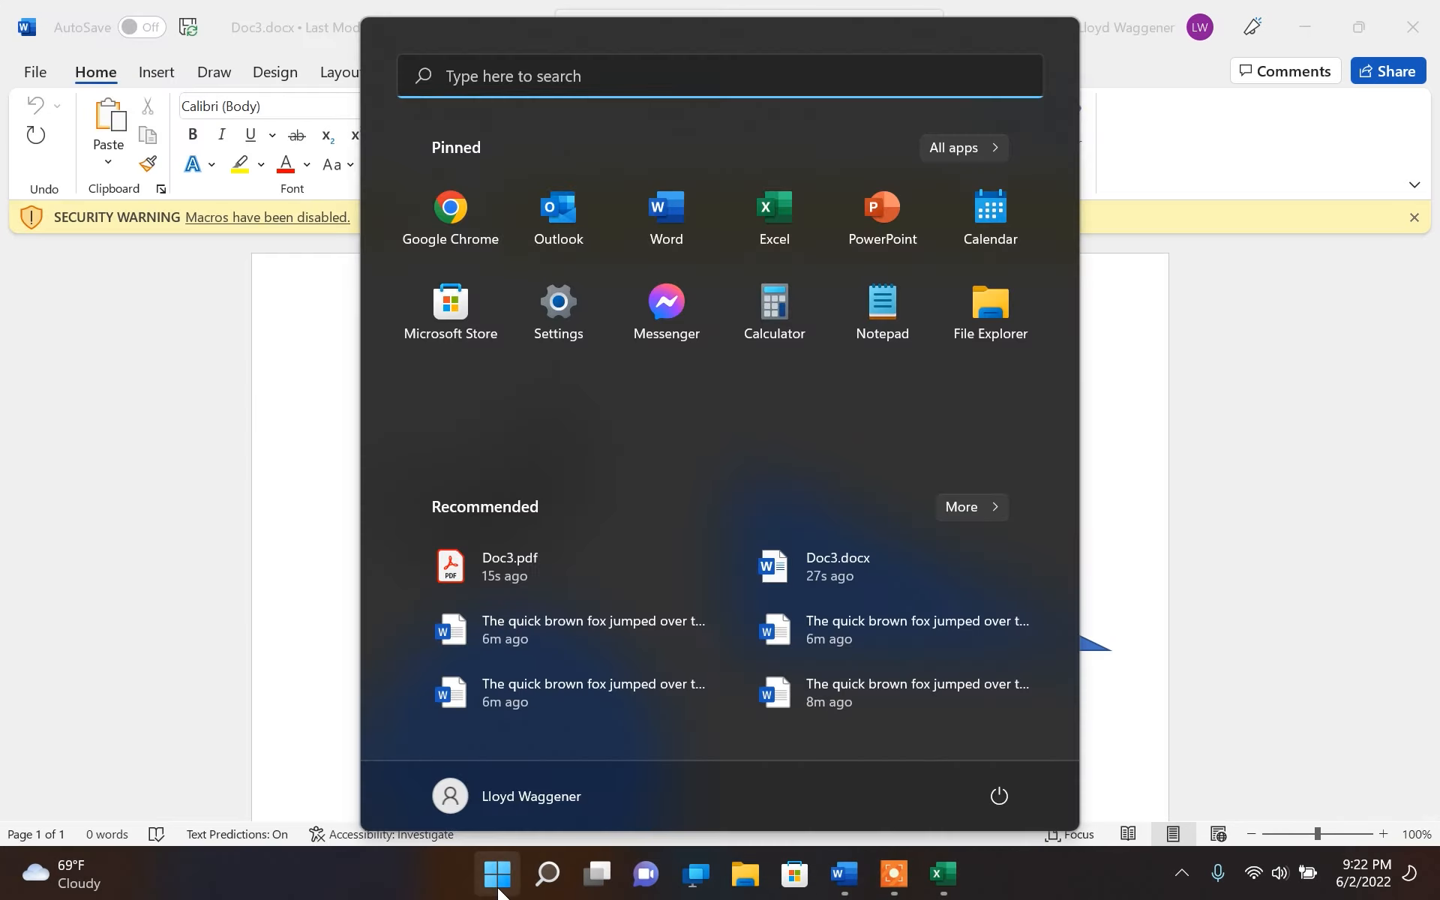
pyautogui.write('tiger')
pyautogui.press('Return')
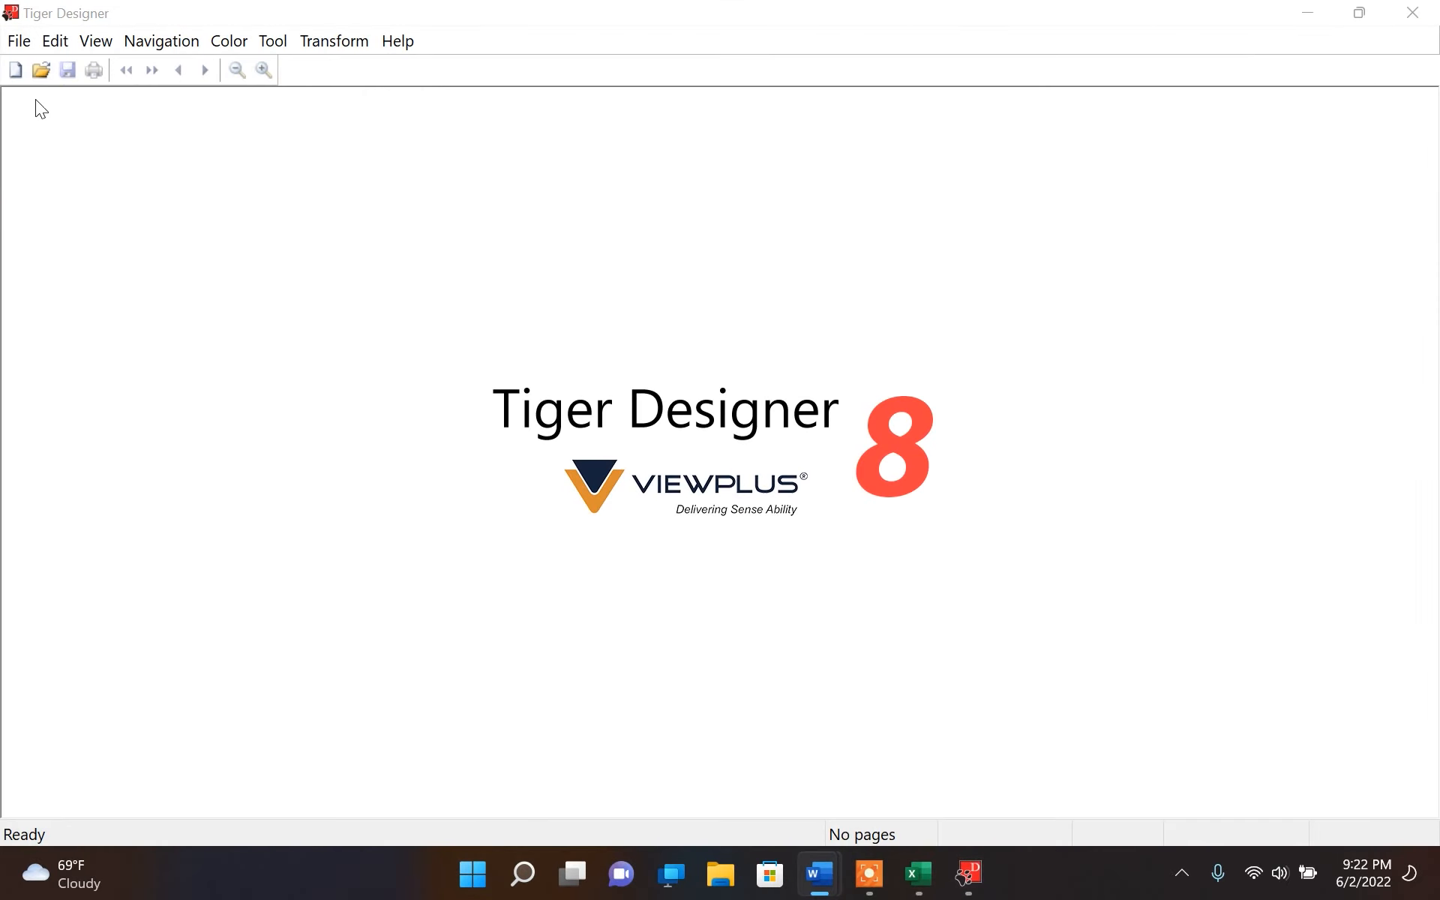
# Open Doc3.pdf from the Desktop, limiting the file type to Published Format Files (*.pdf)
pyautogui.click(22, 39)
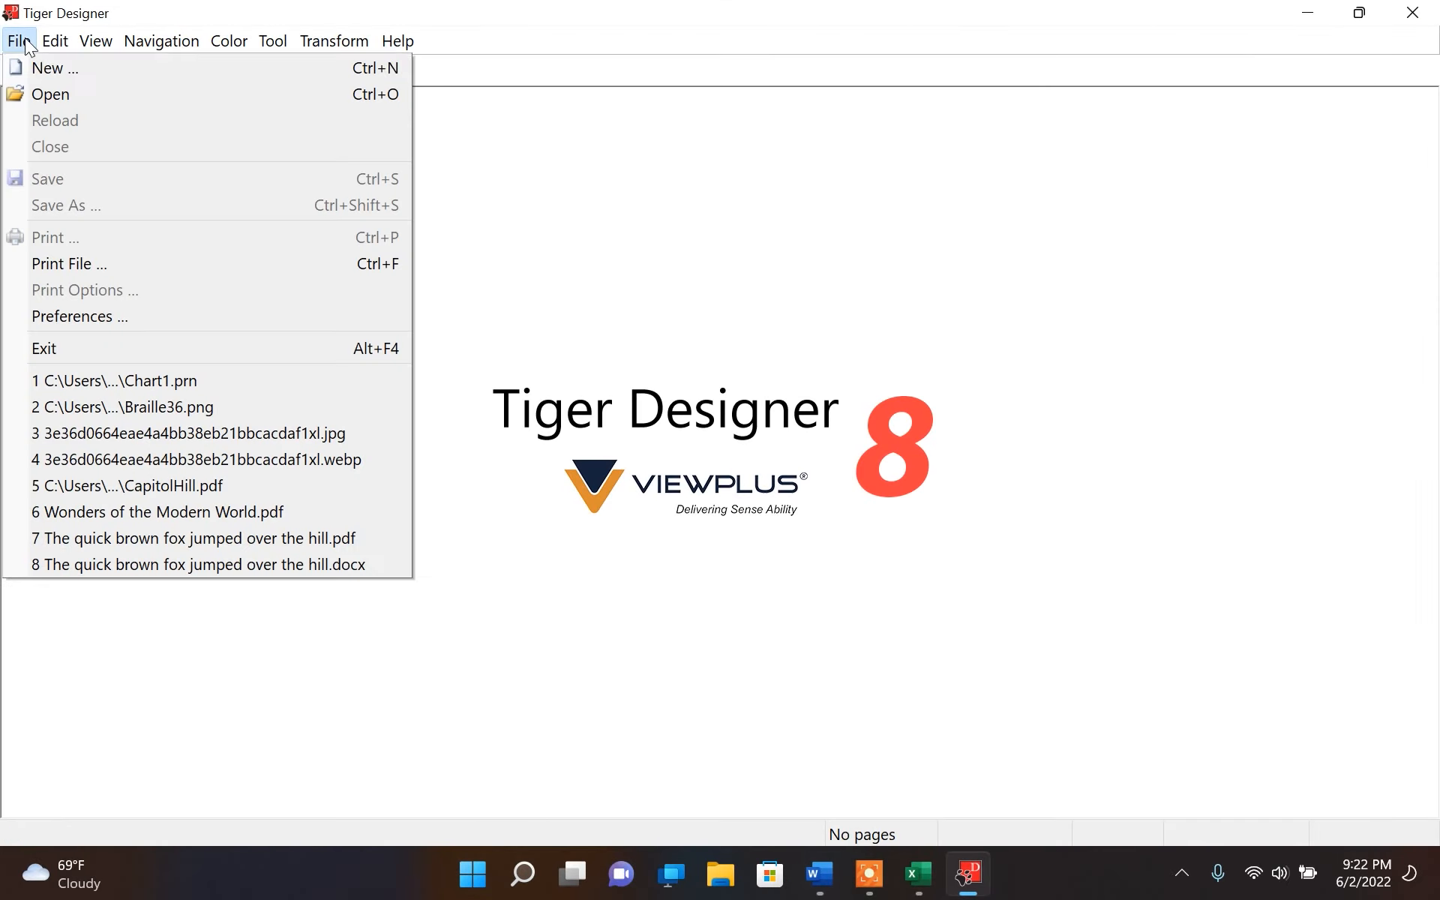
pyautogui.click(39, 97)
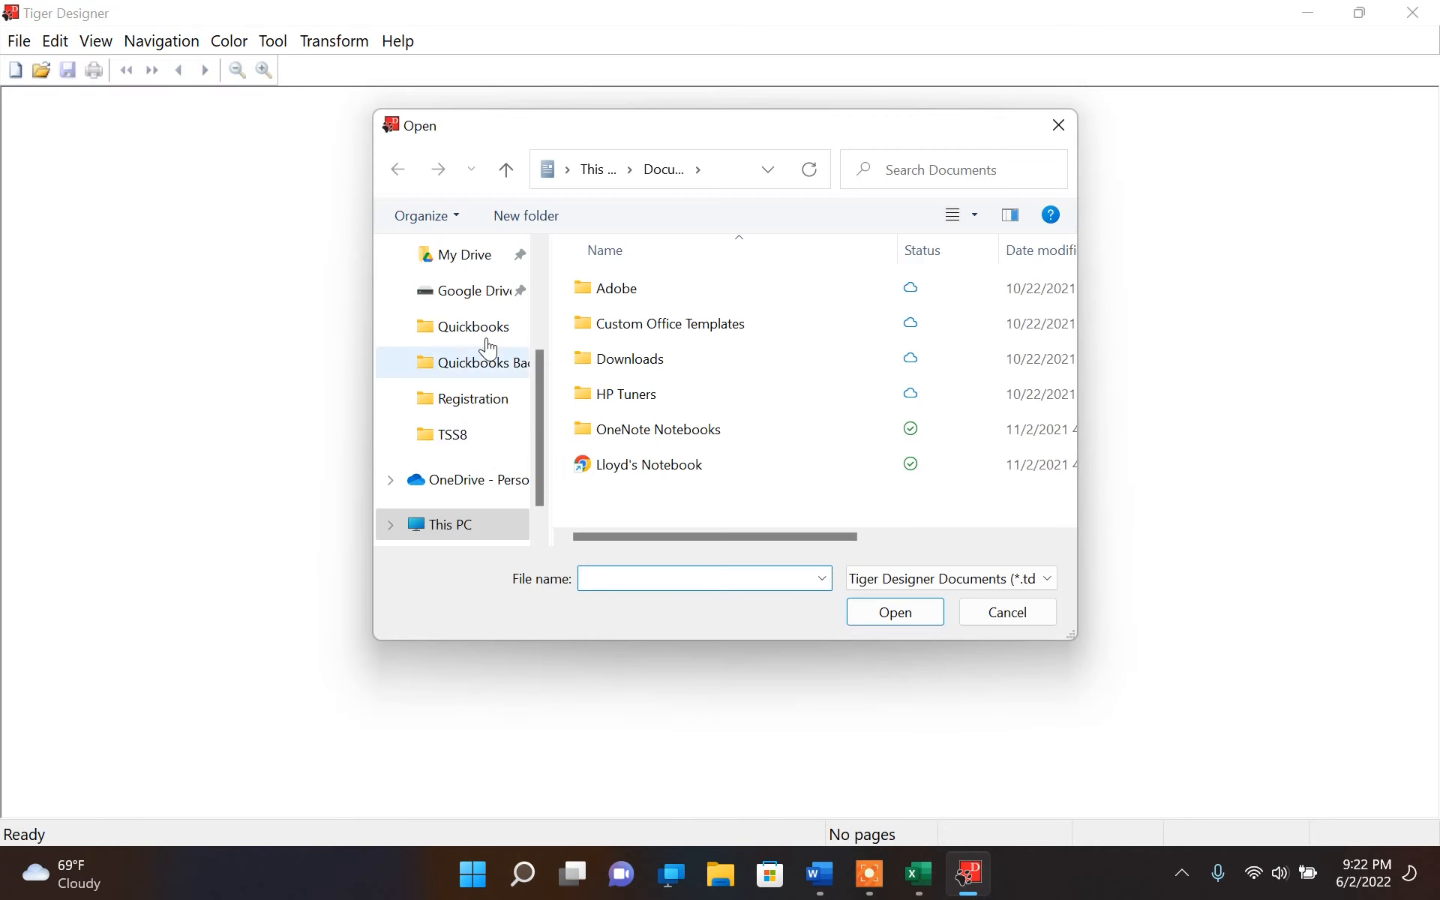
pyautogui.scroll(-2, 466, 300)
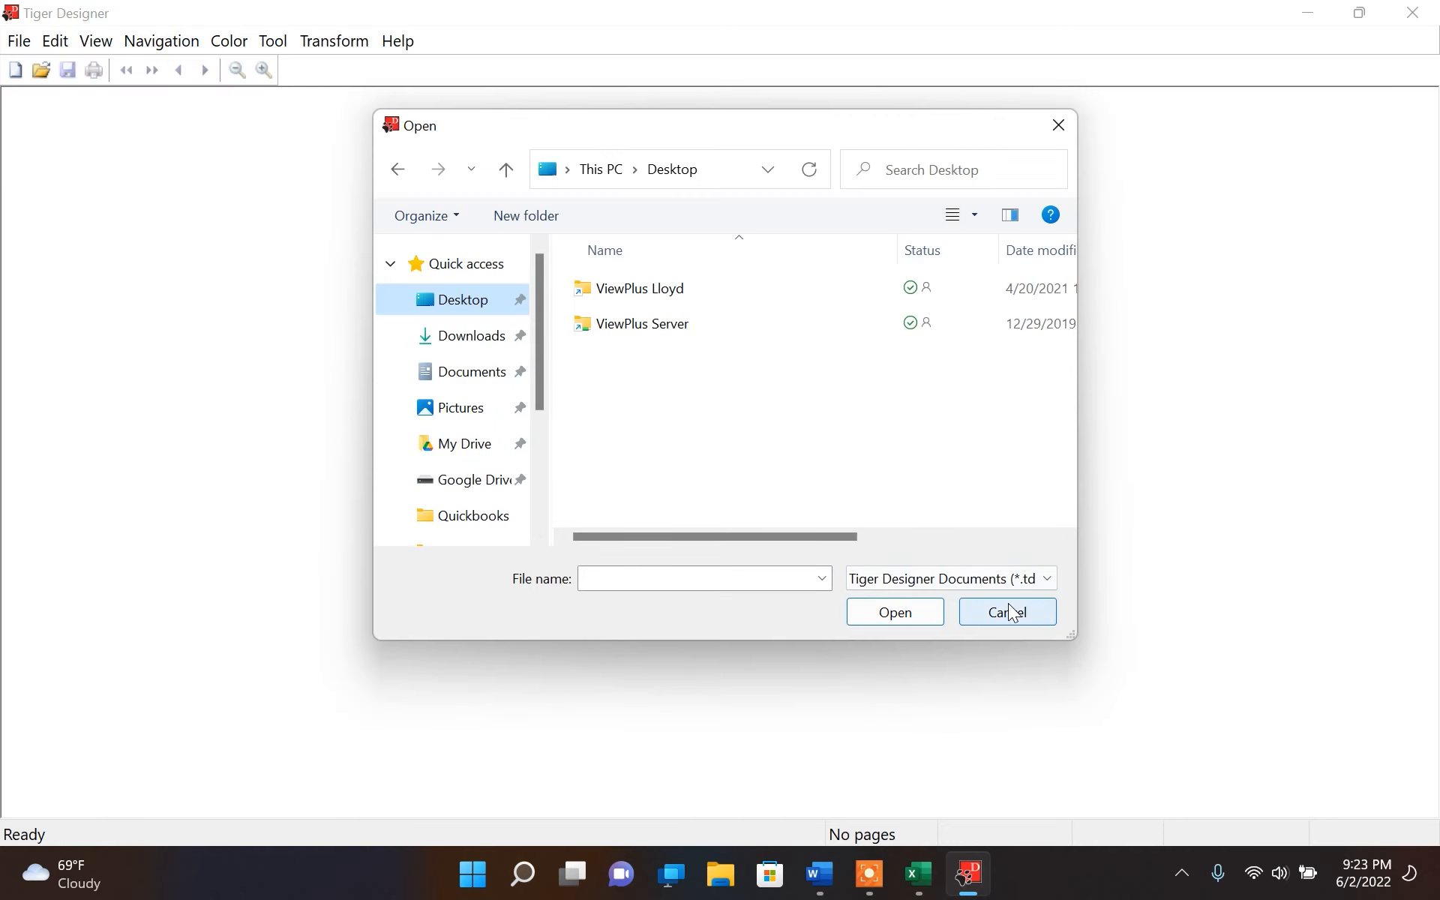
pyautogui.click(1046, 579)
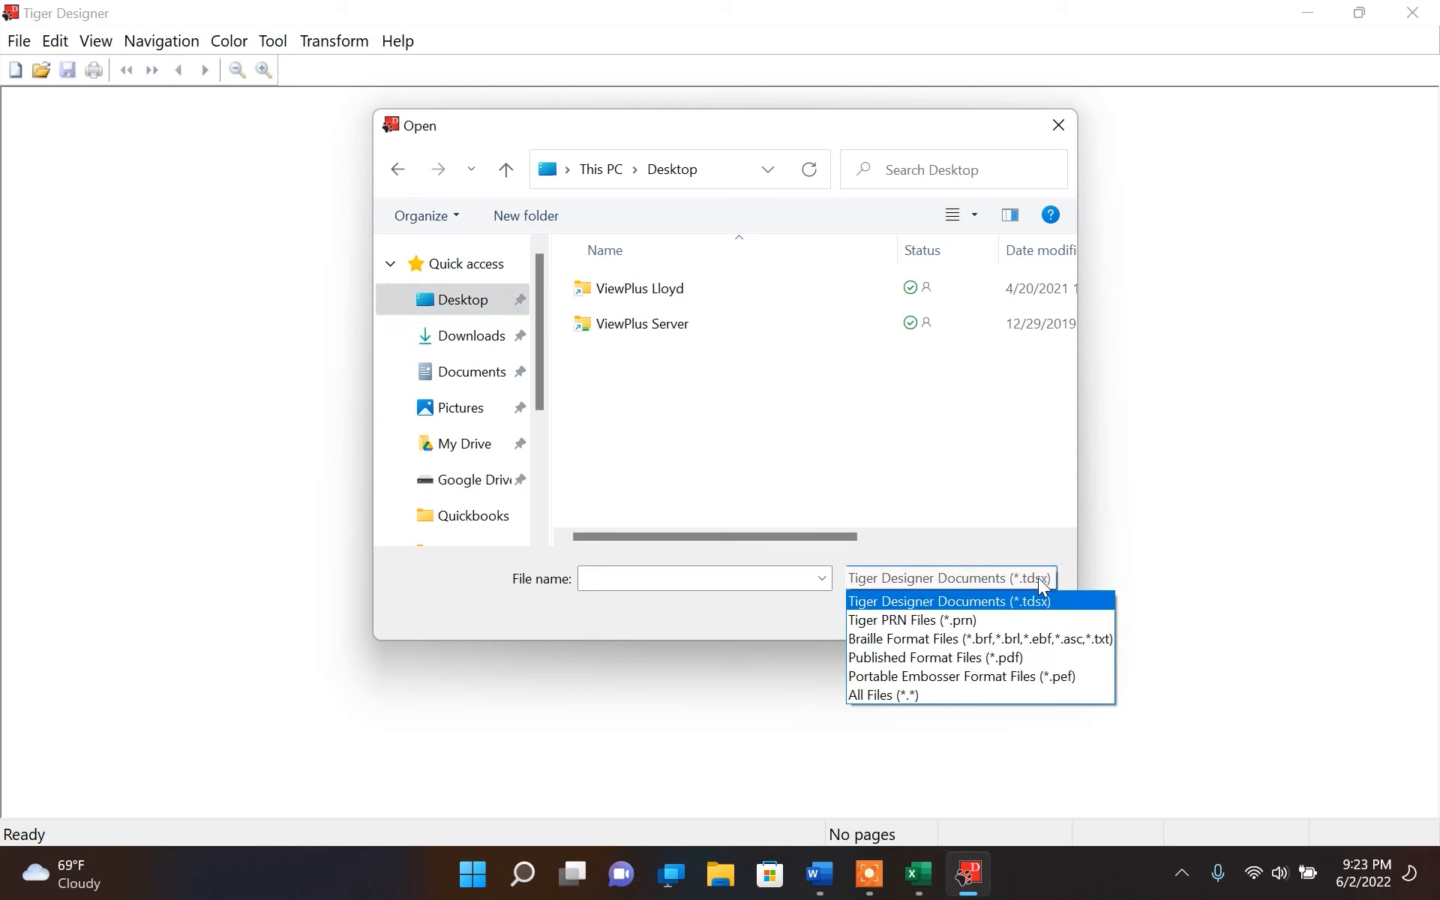
pyautogui.click(980, 660)
pyautogui.click(604, 293)
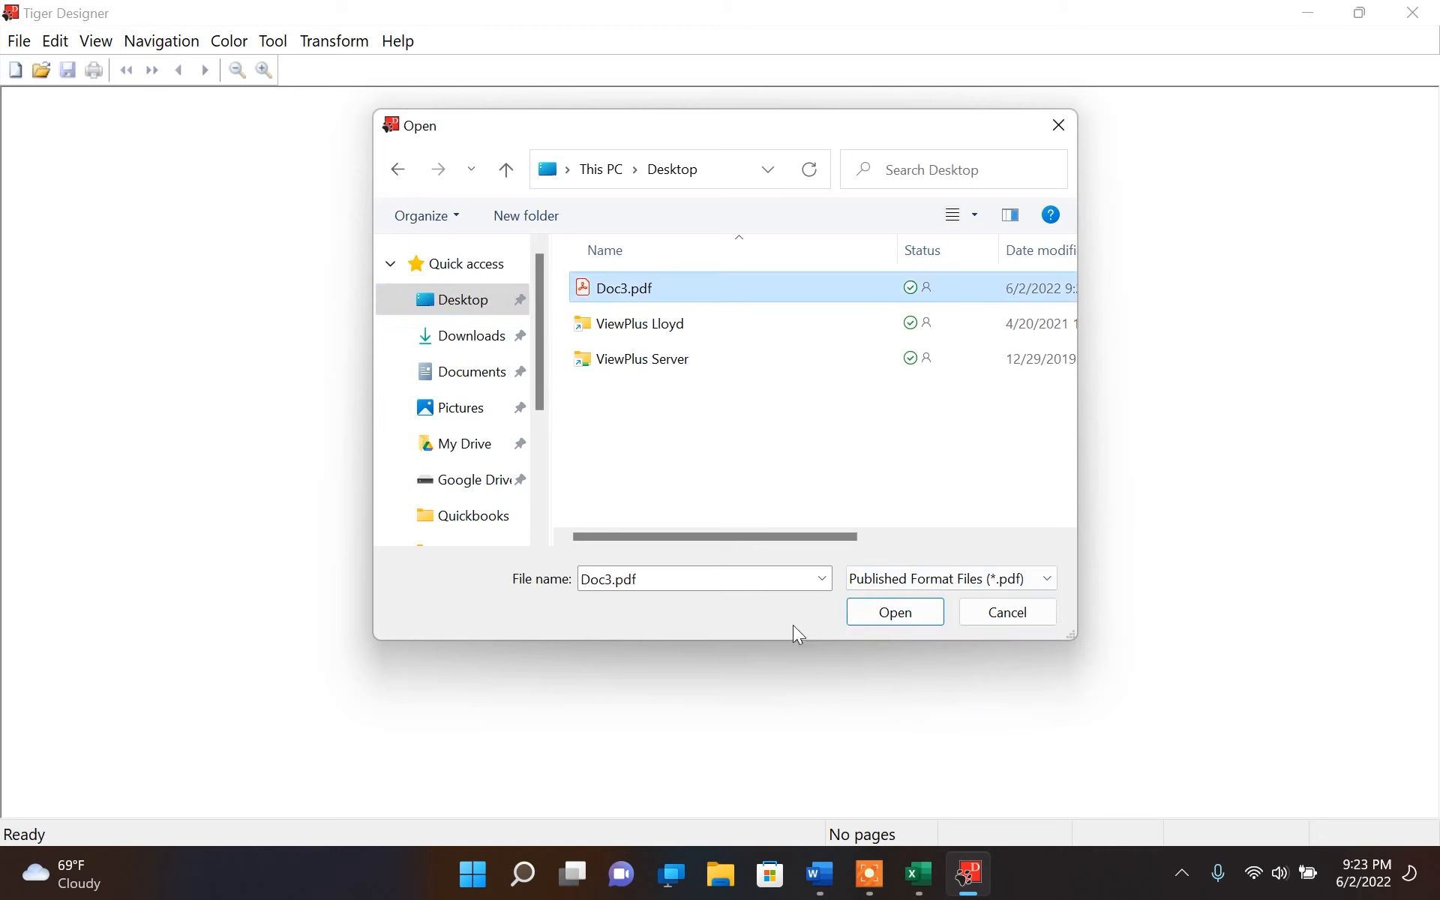
pyautogui.click(889, 614)
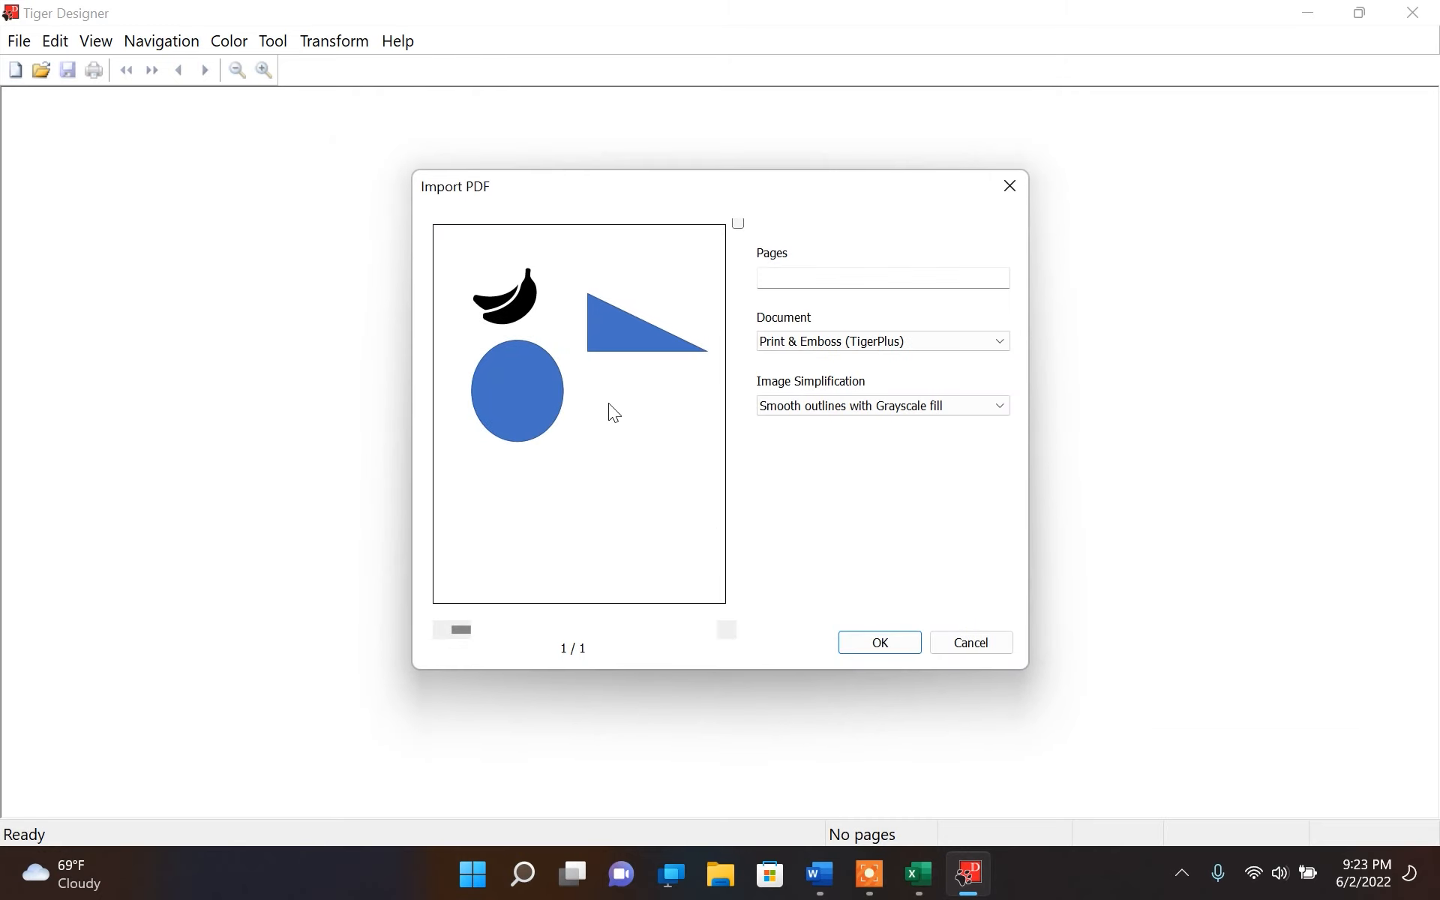
# Import the PDF as Print & Emboss (TigerPlus) using Smooth outlines with Grayscale fill, and switch to its emboss view
pyautogui.click(840, 348)
pyautogui.click(840, 348)
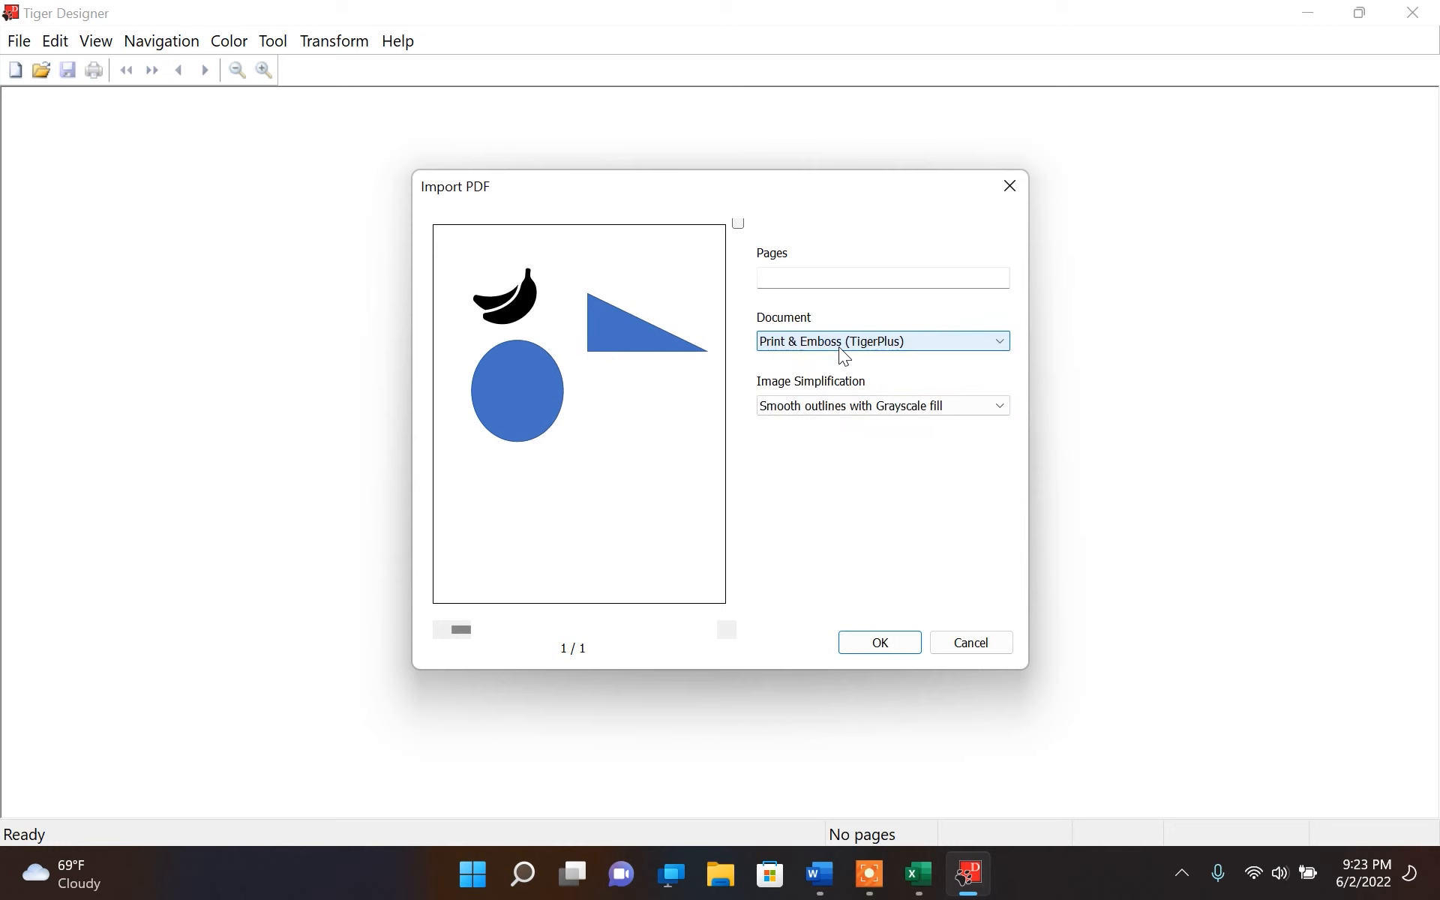
pyautogui.click(840, 410)
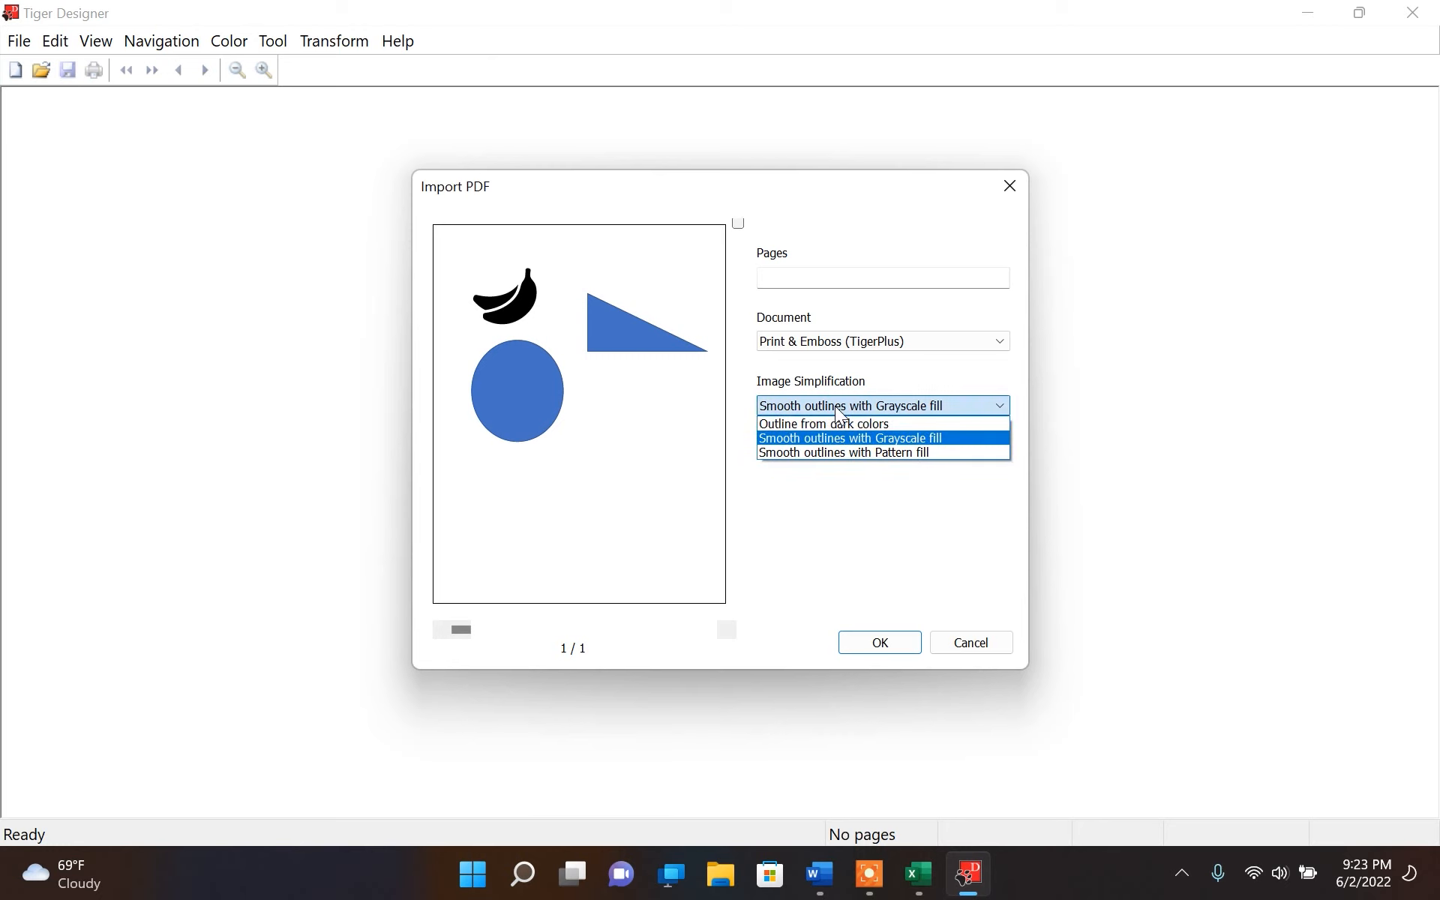
pyautogui.click(857, 439)
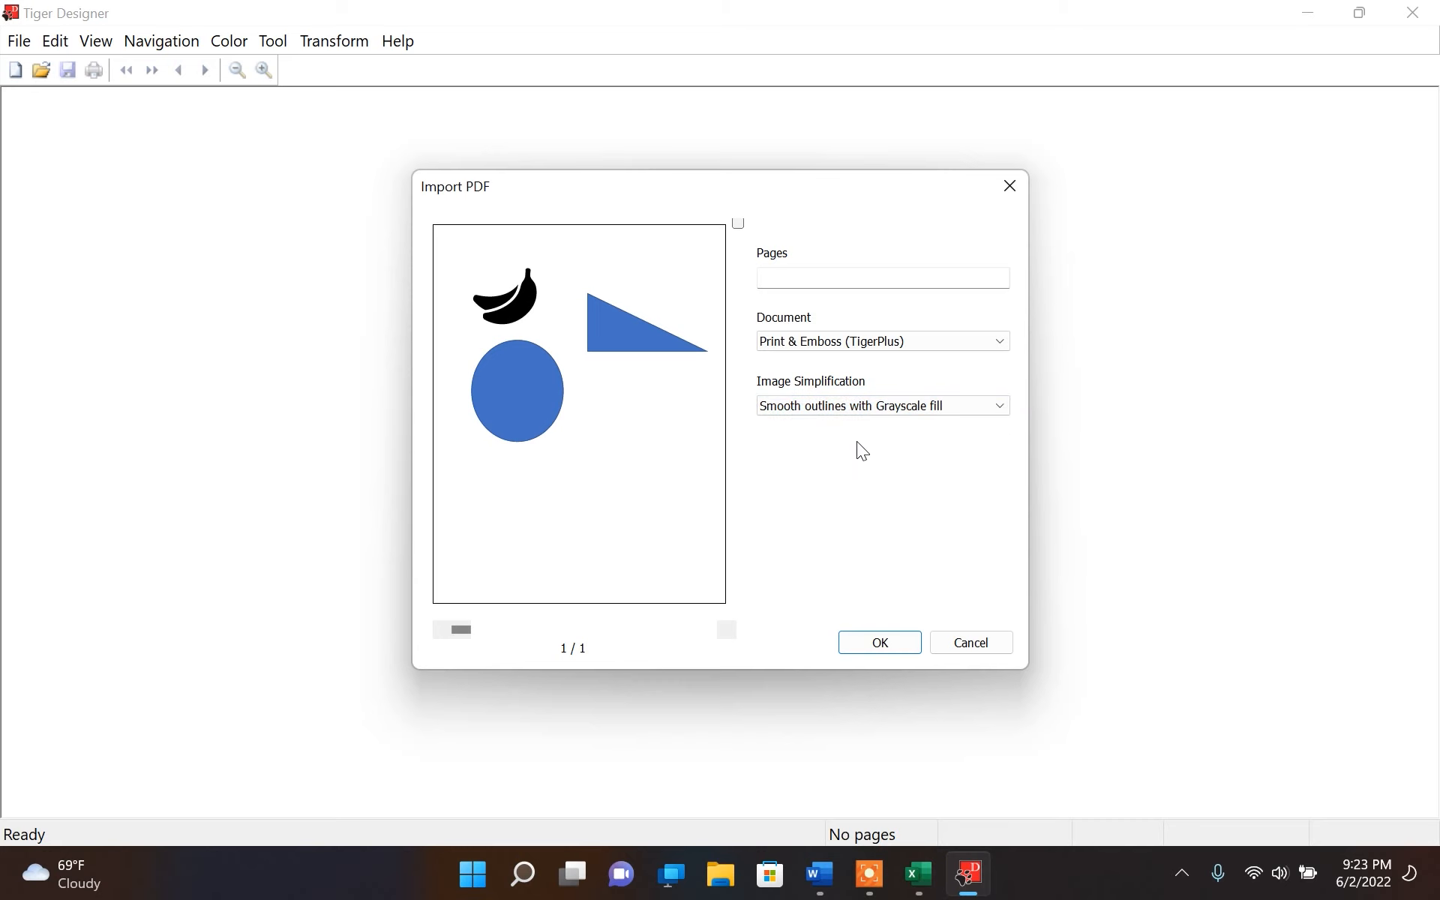
pyautogui.click(880, 643)
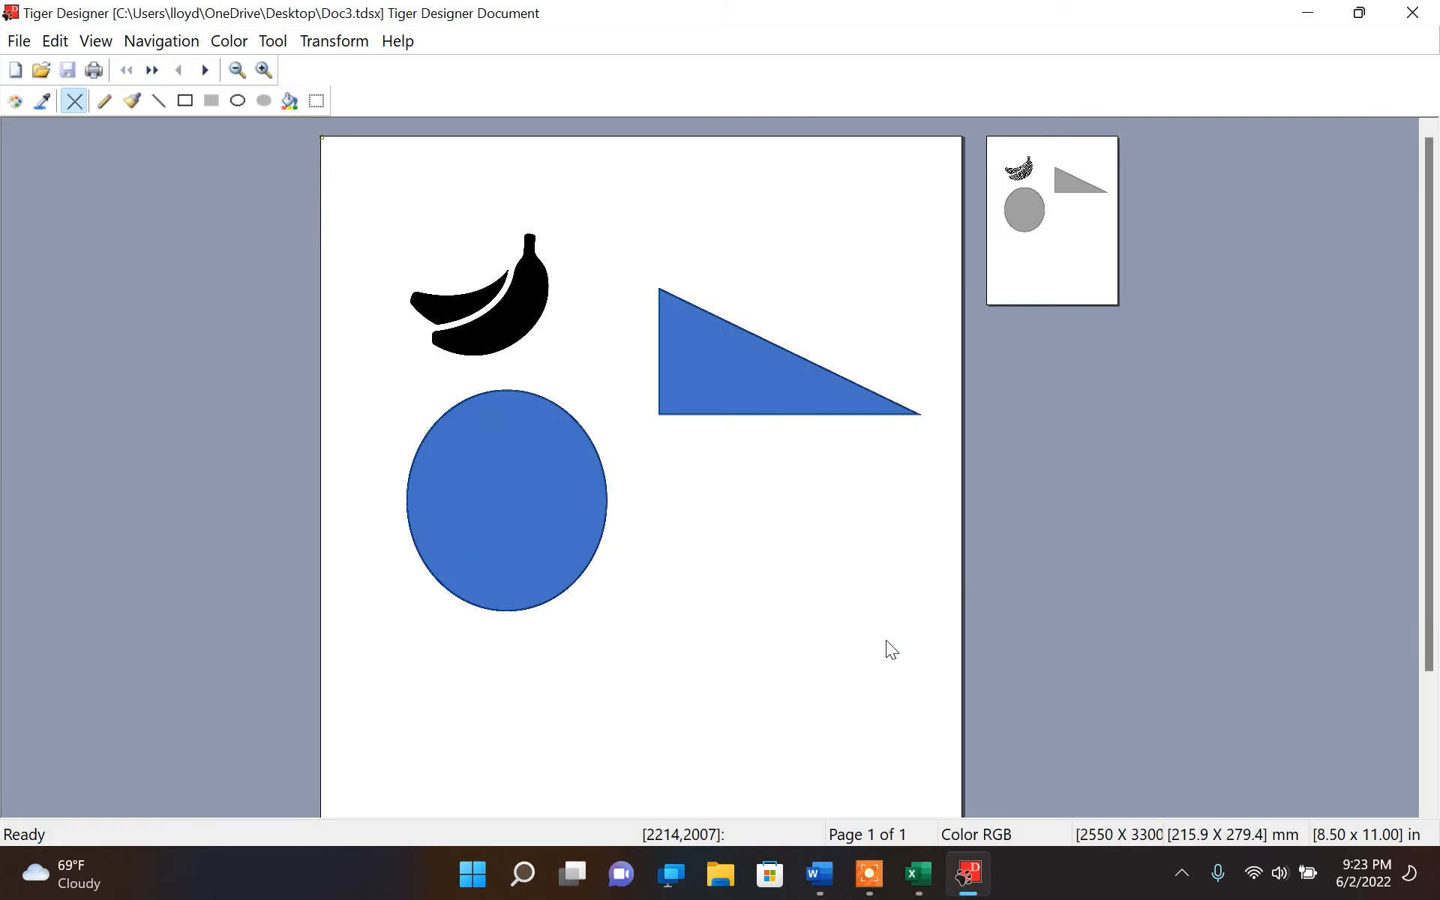
pyautogui.click(1064, 236)
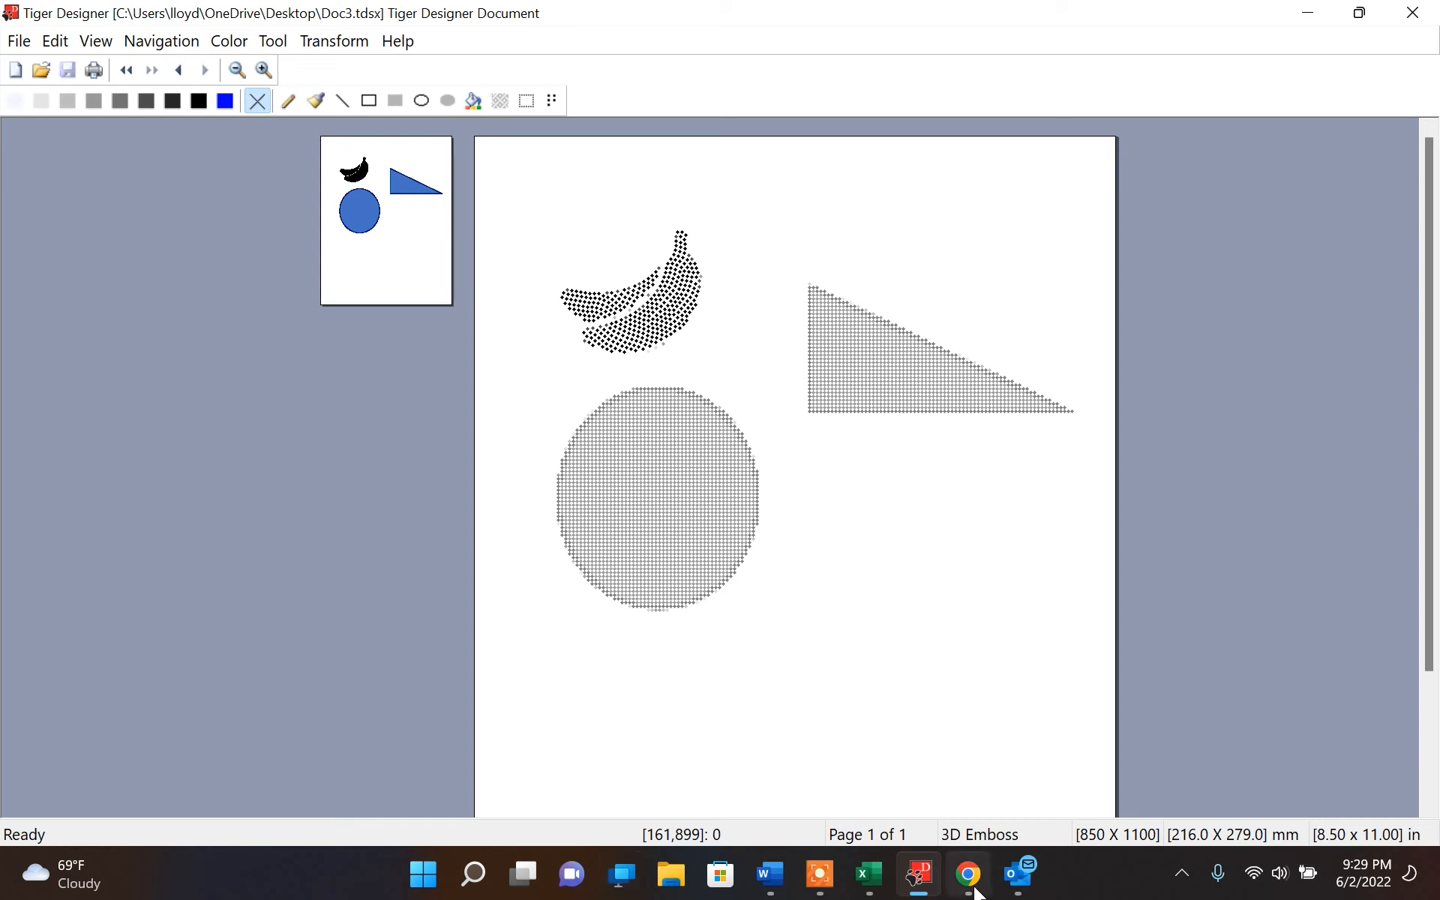
# Switch to Chrome and browse the Monuments–Landmarks-Buildings folder of the APH Tactile Graphic Image Library
pyautogui.click(976, 891)
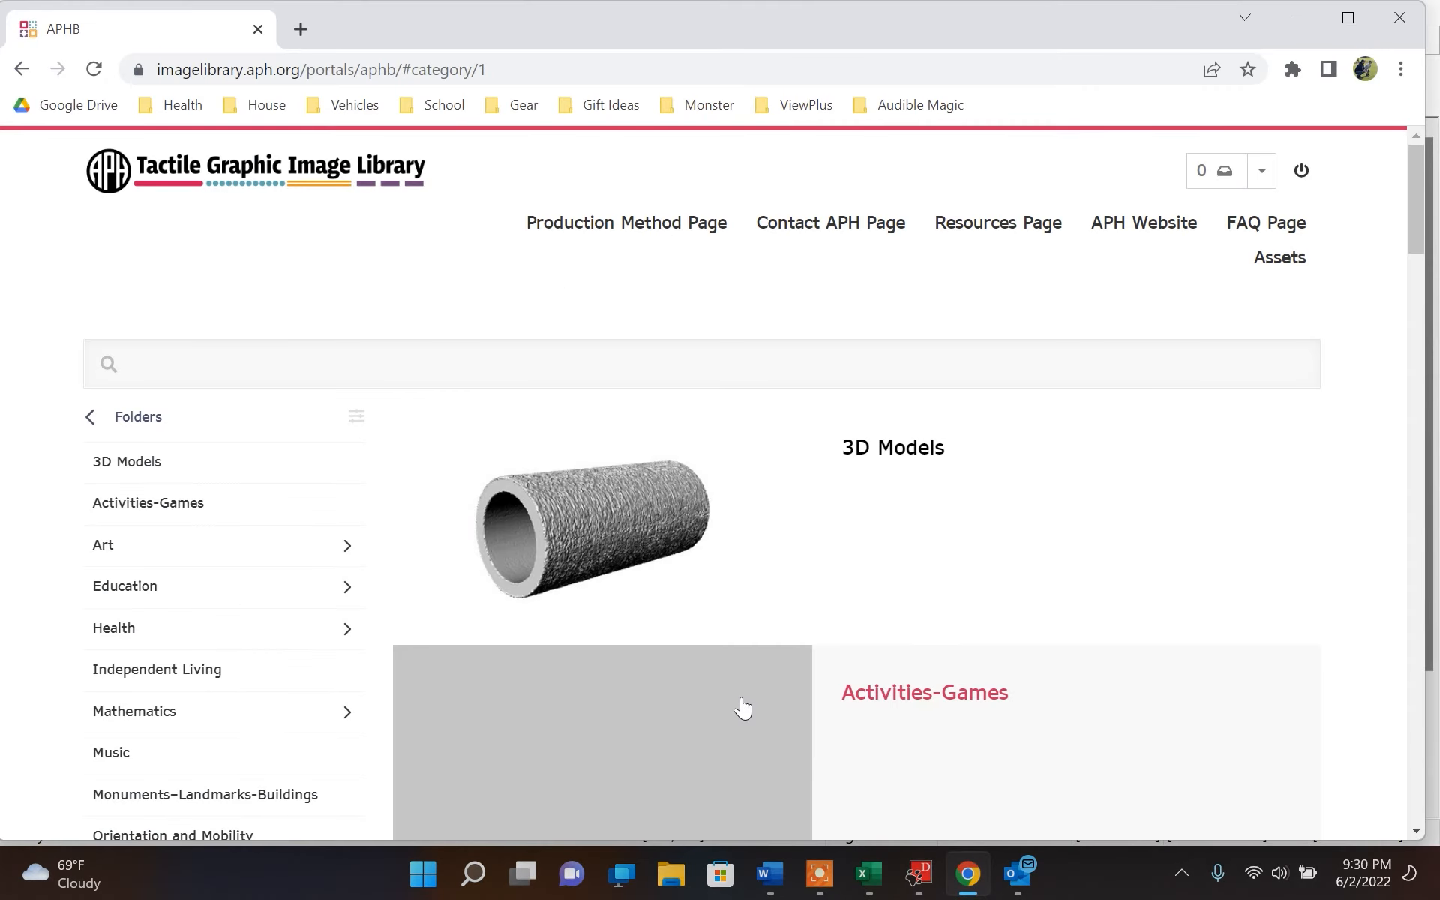
pyautogui.scroll(-2, 201, 658)
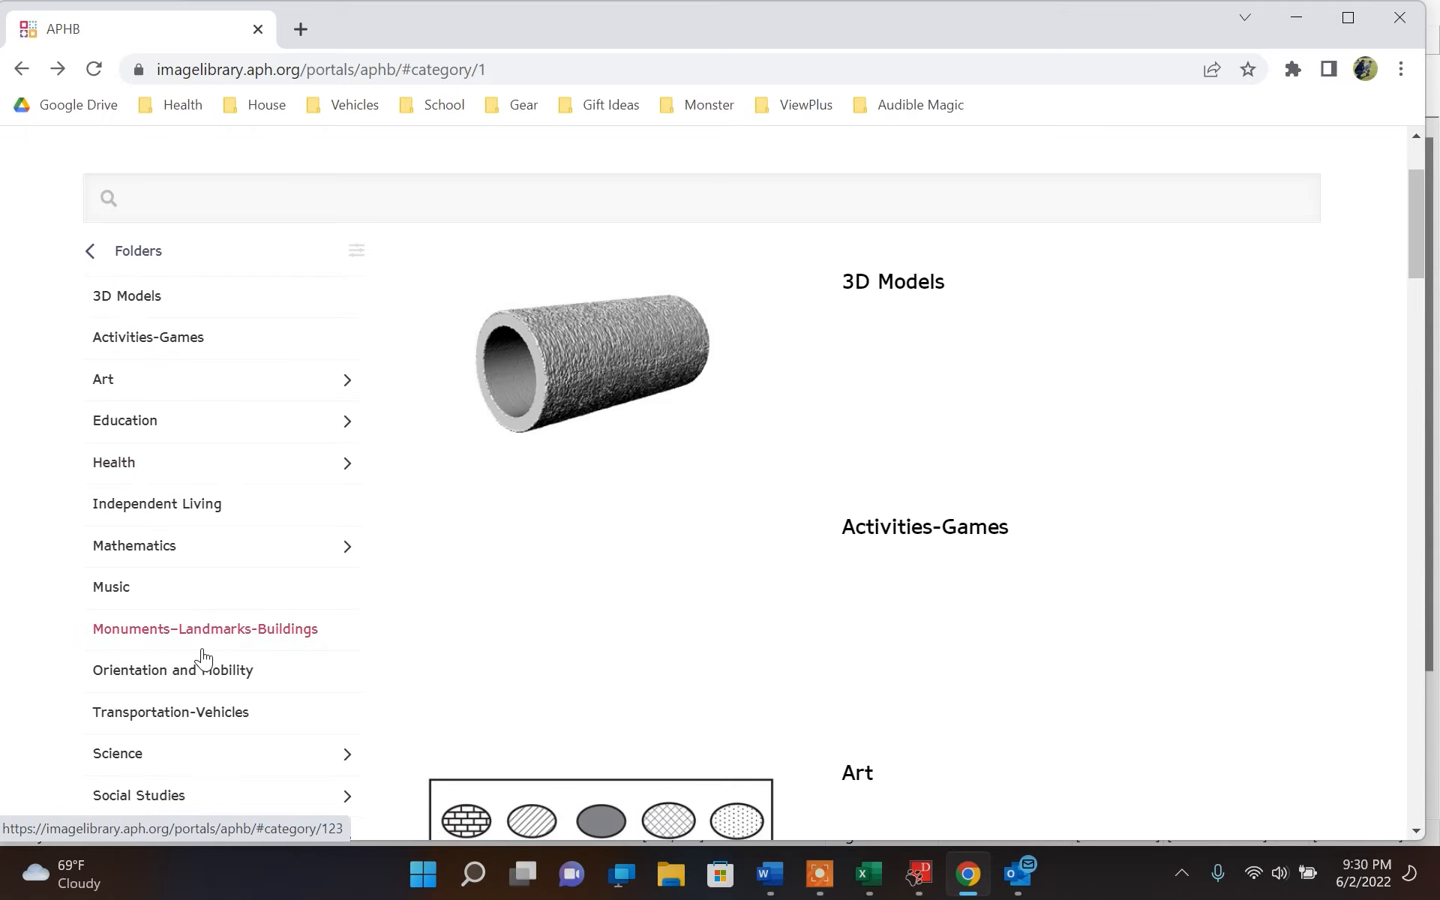
pyautogui.click(202, 650)
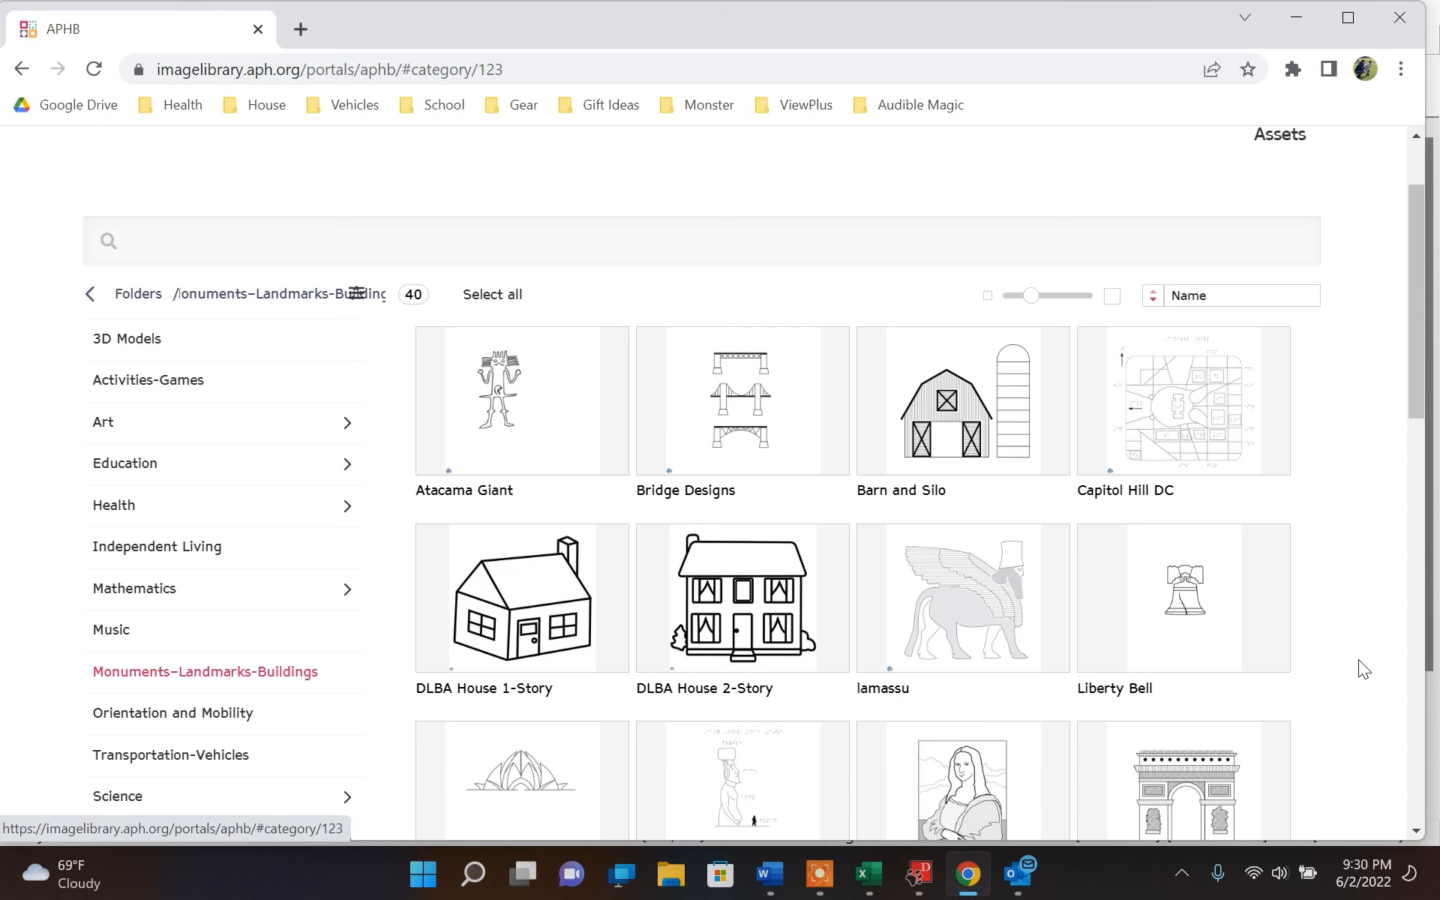
pyautogui.scroll(-5, 1359, 660)
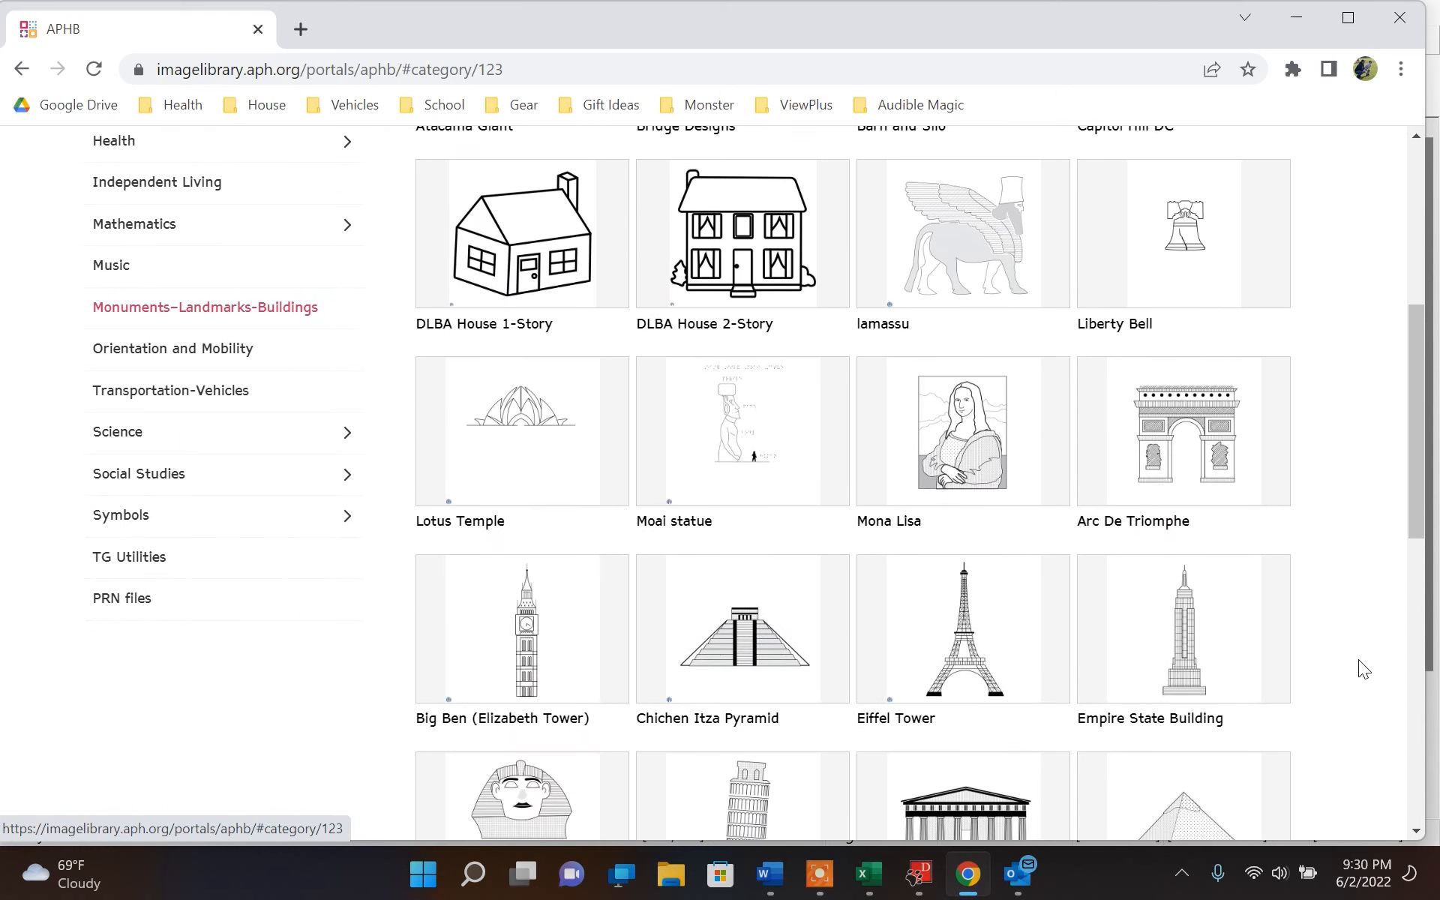
pyautogui.scroll(-5, 1358, 660)
pyautogui.scroll(-5, 1364, 668)
pyautogui.scroll(4, 1364, 668)
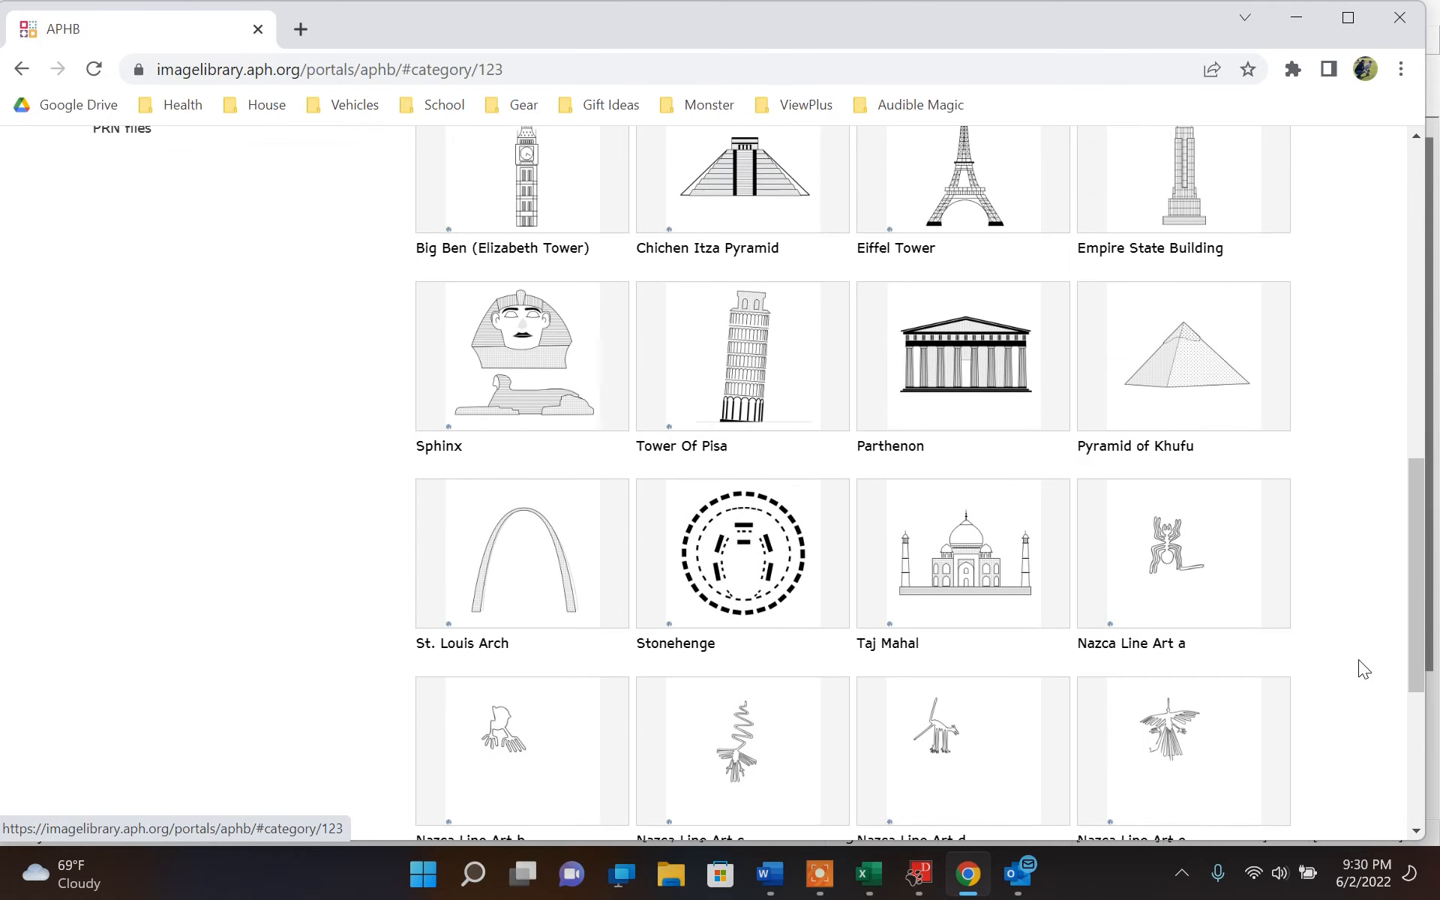
# Download the Eiffel Tower image from the Monuments–Landmarks-Buildings folder of the APH library in its original format
pyautogui.scroll(5, 1364, 668)
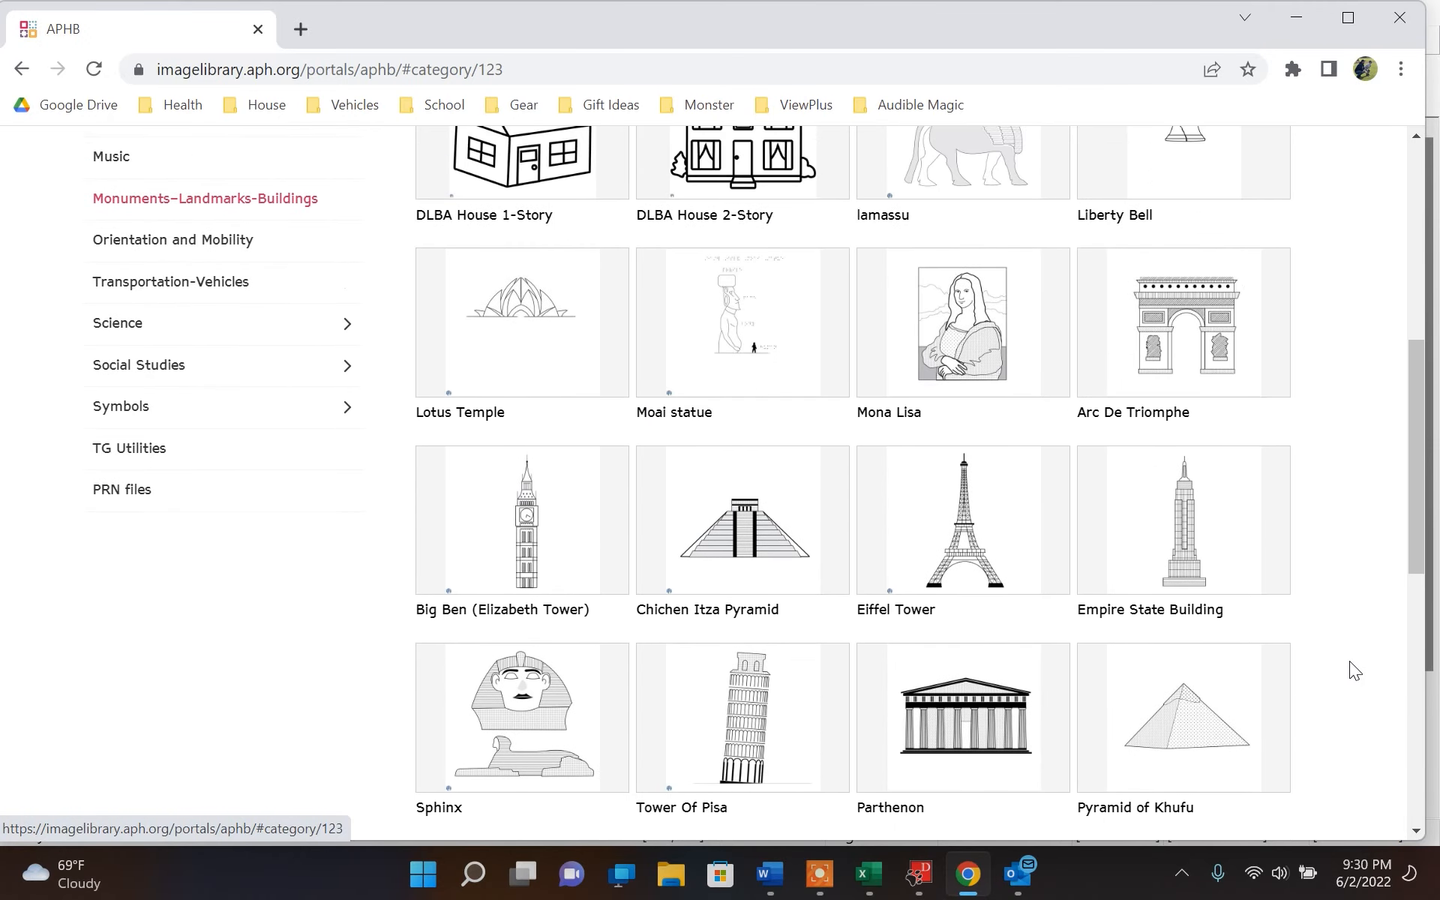
pyautogui.moveTo(965, 571)
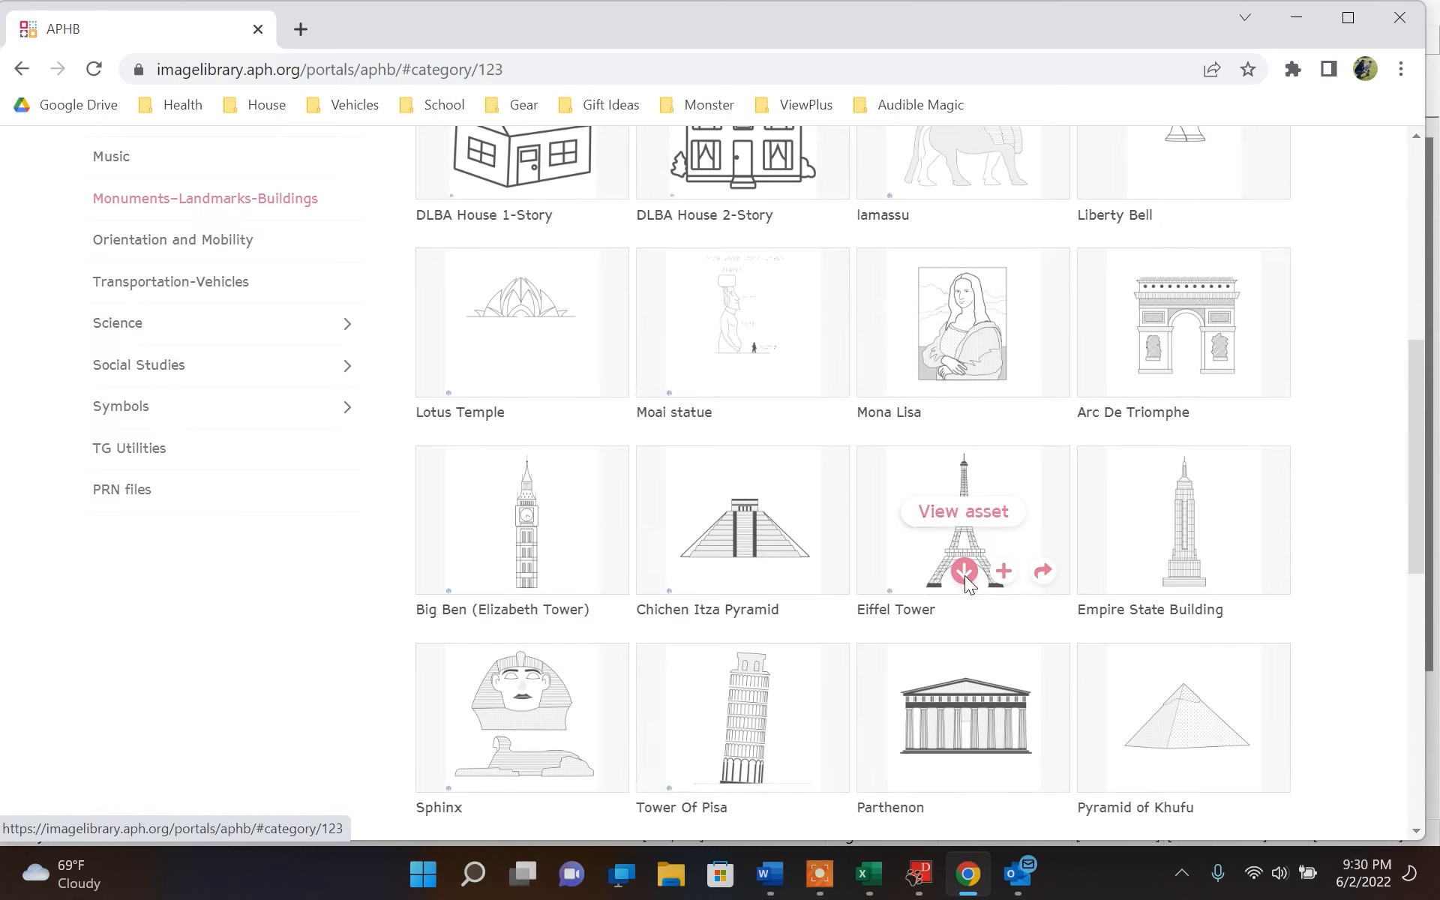
pyautogui.click(965, 575)
pyautogui.click(843, 437)
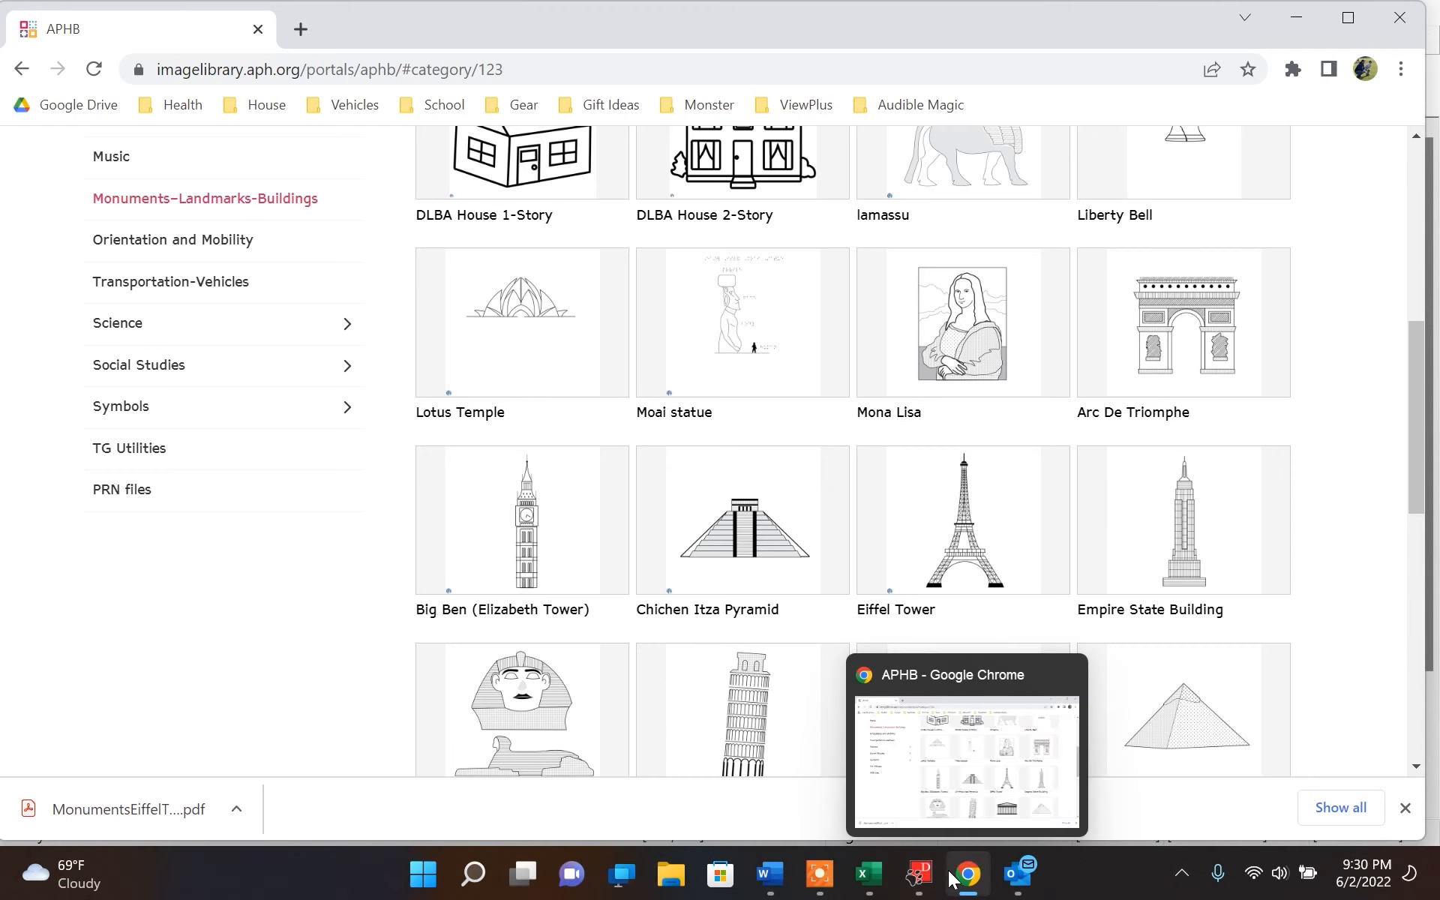
# Switch to Tiger Designer, close it with the imported Doc3 document, and launch it afresh
pyautogui.click(908, 886)
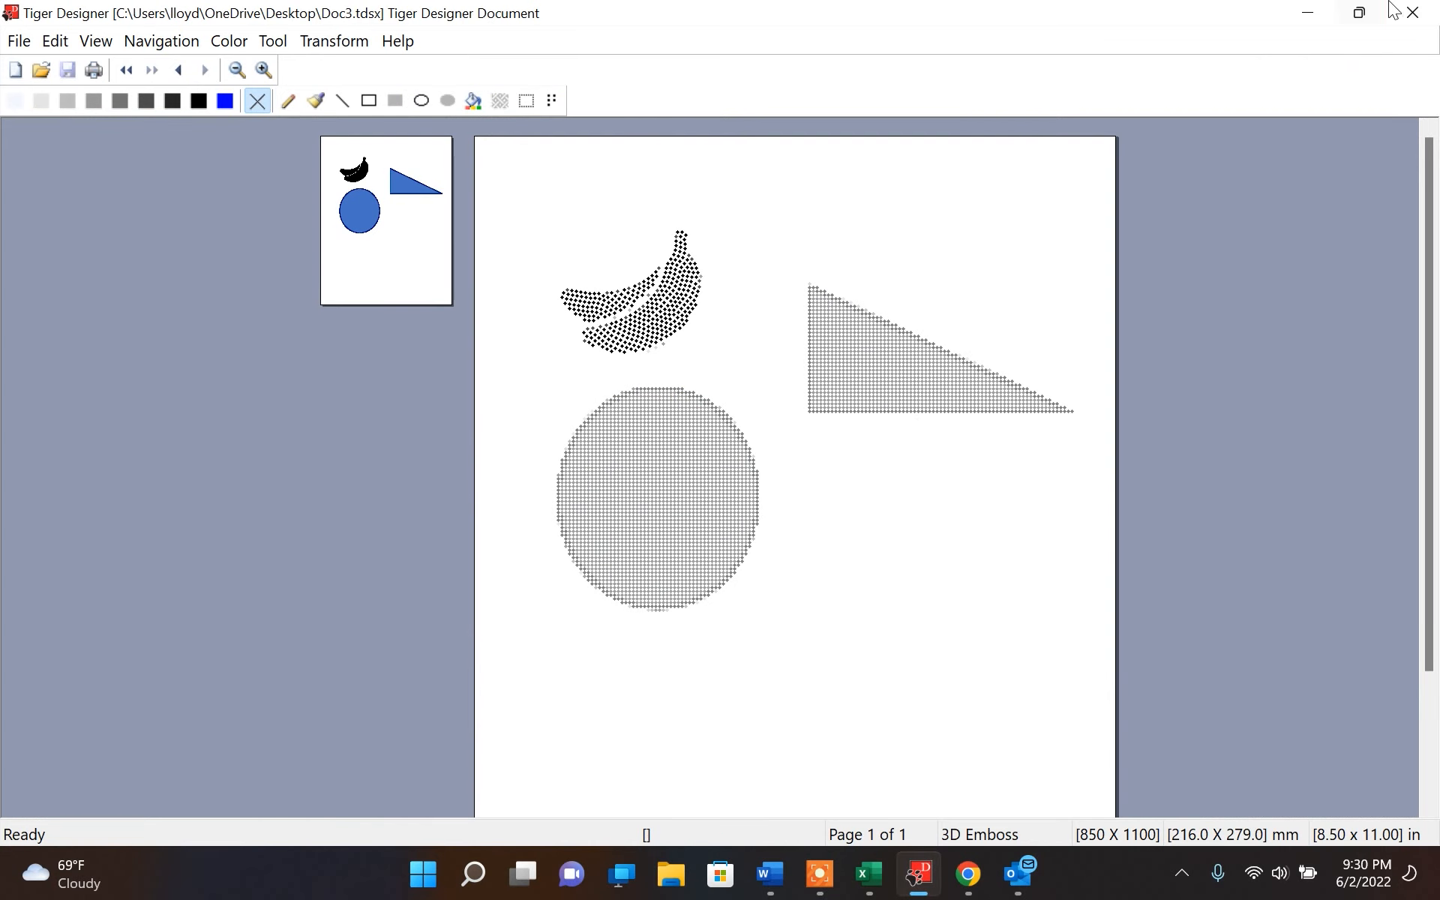
pyautogui.click(1424, 17)
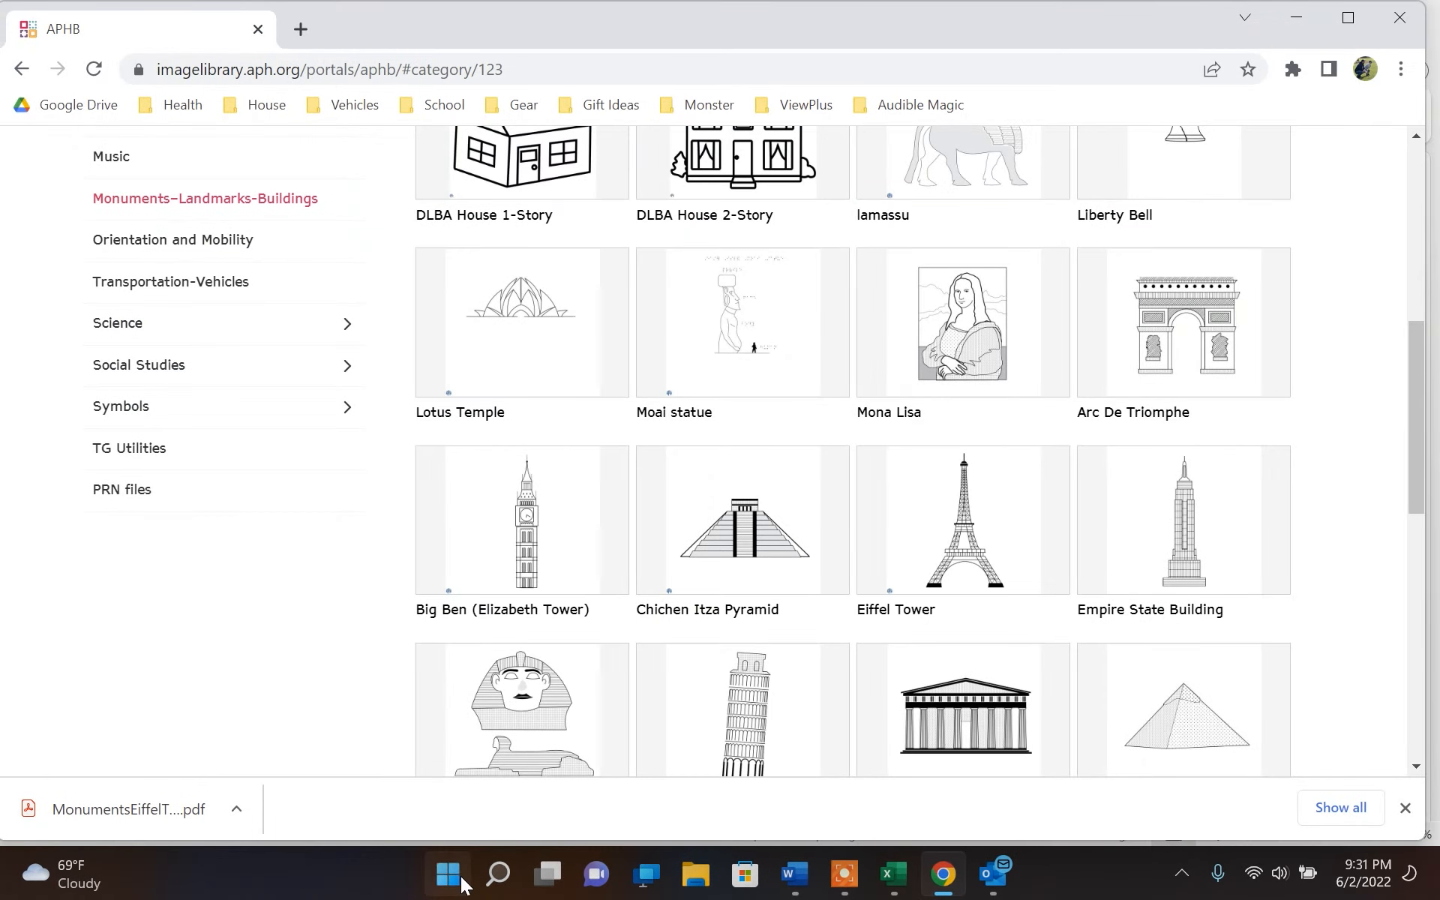
pyautogui.click(460, 878)
pyautogui.write('tiger')
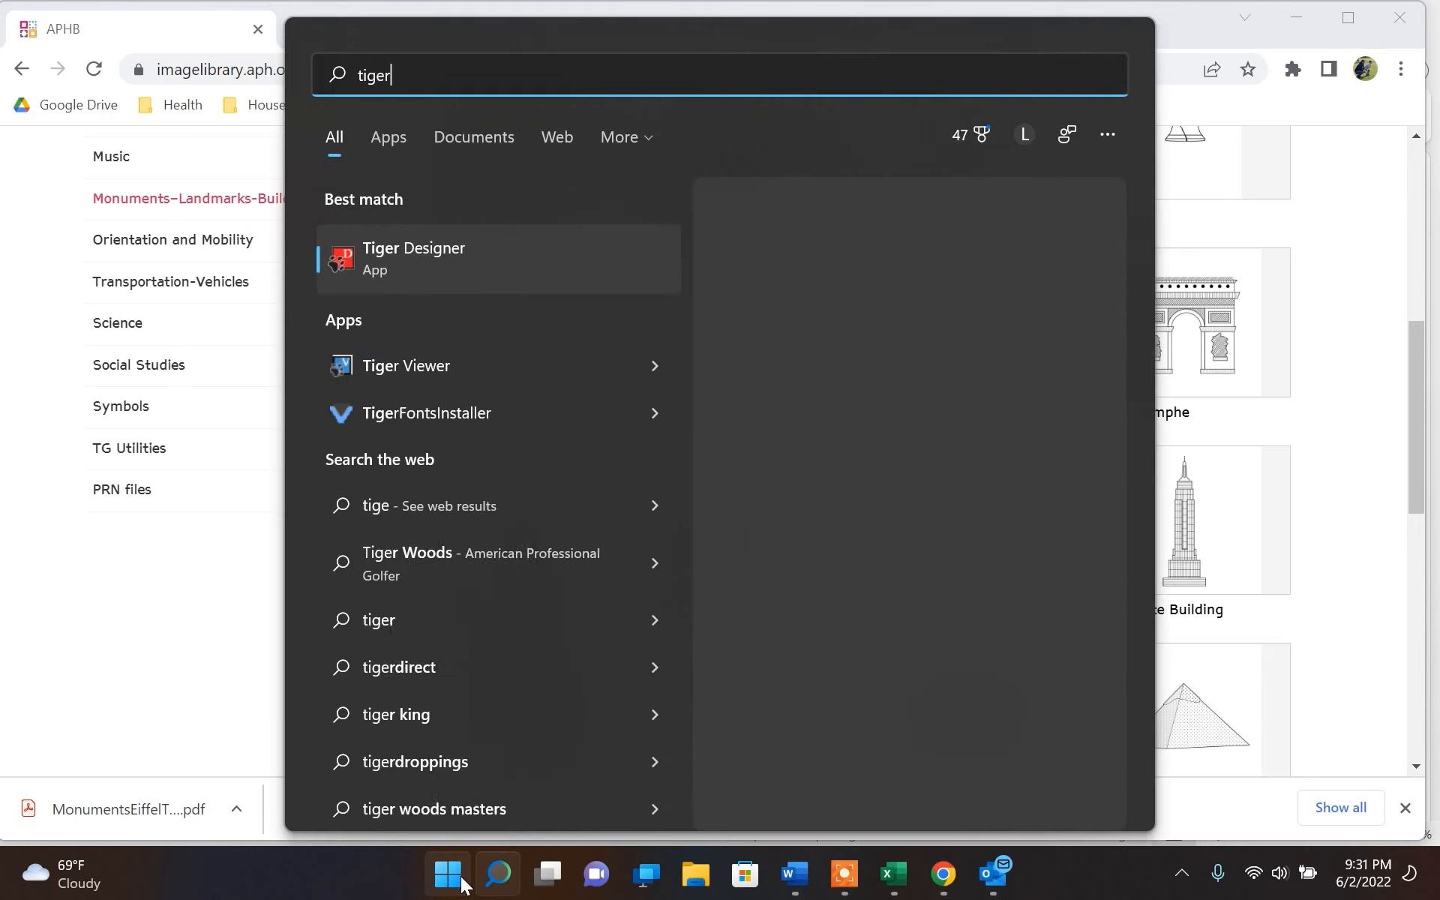
pyautogui.press('Return')
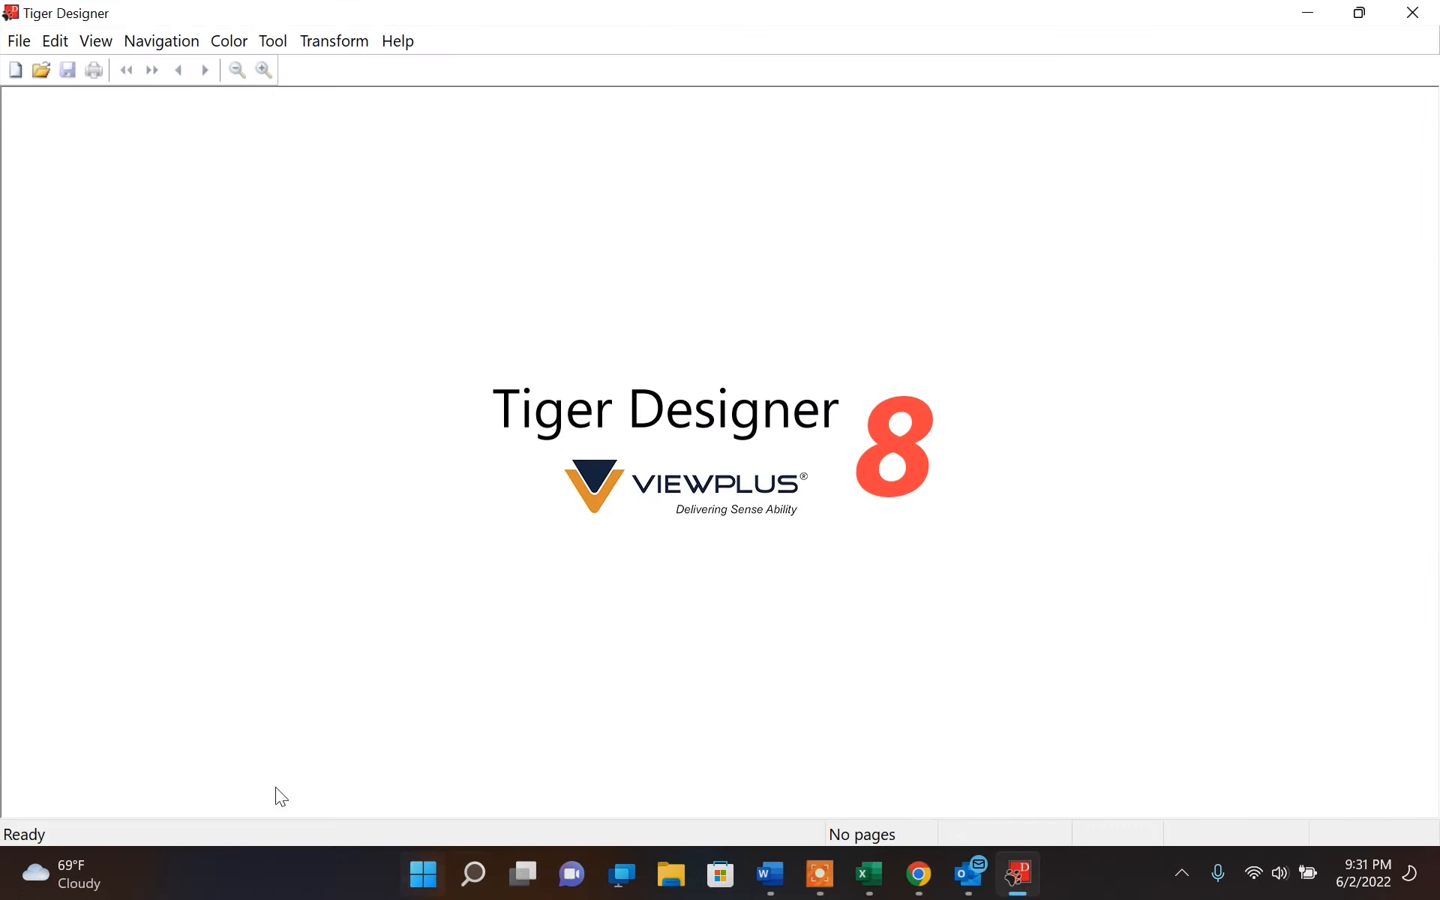
# Open MonumentsEiffelTower.pdf from the Downloads folder for PDF import
pyautogui.click(19, 40)
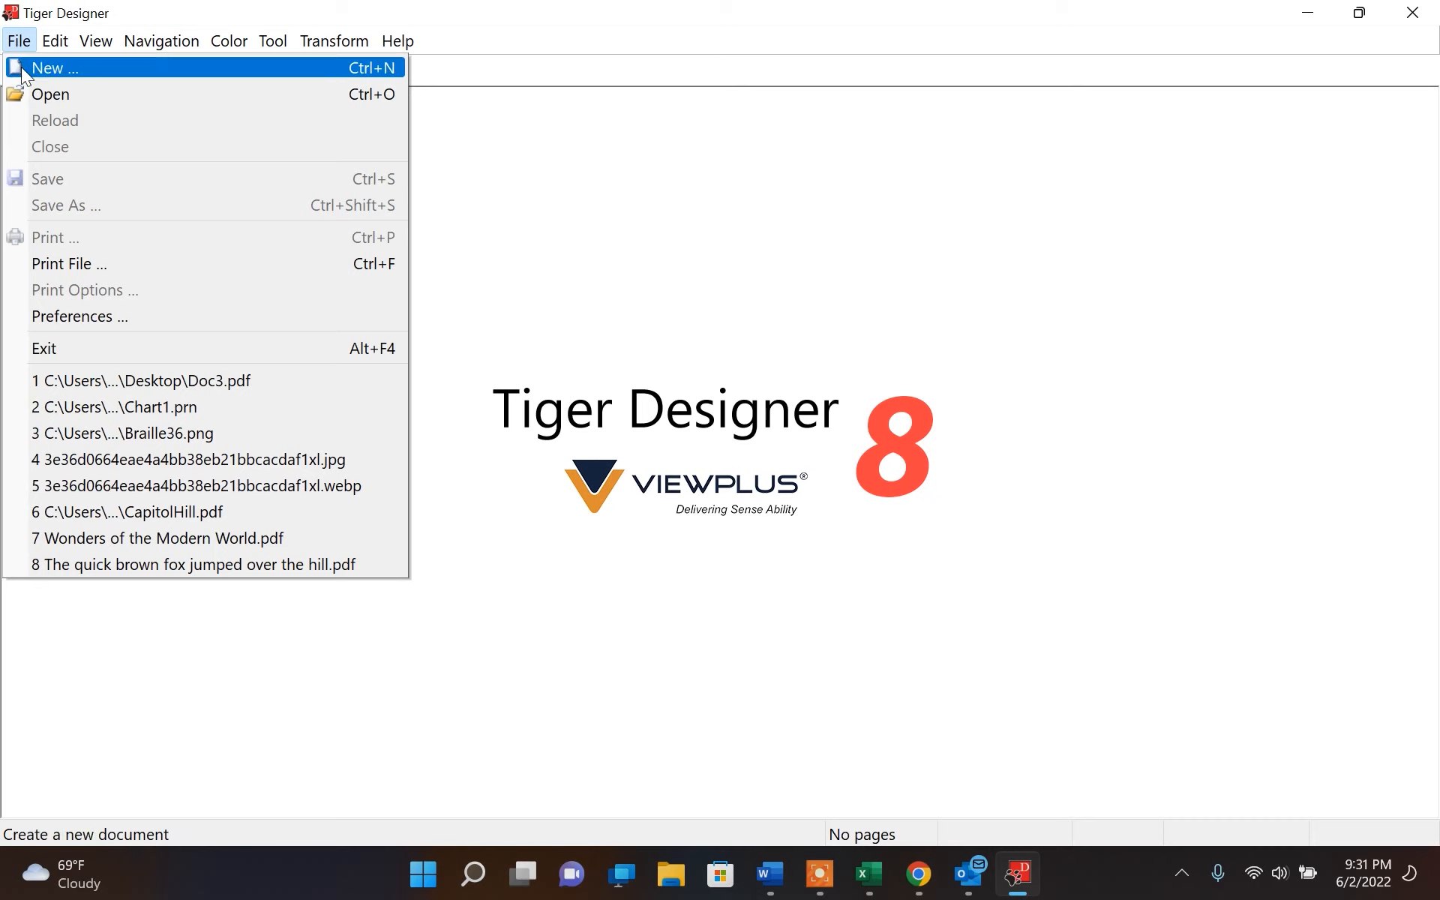
pyautogui.click(22, 66)
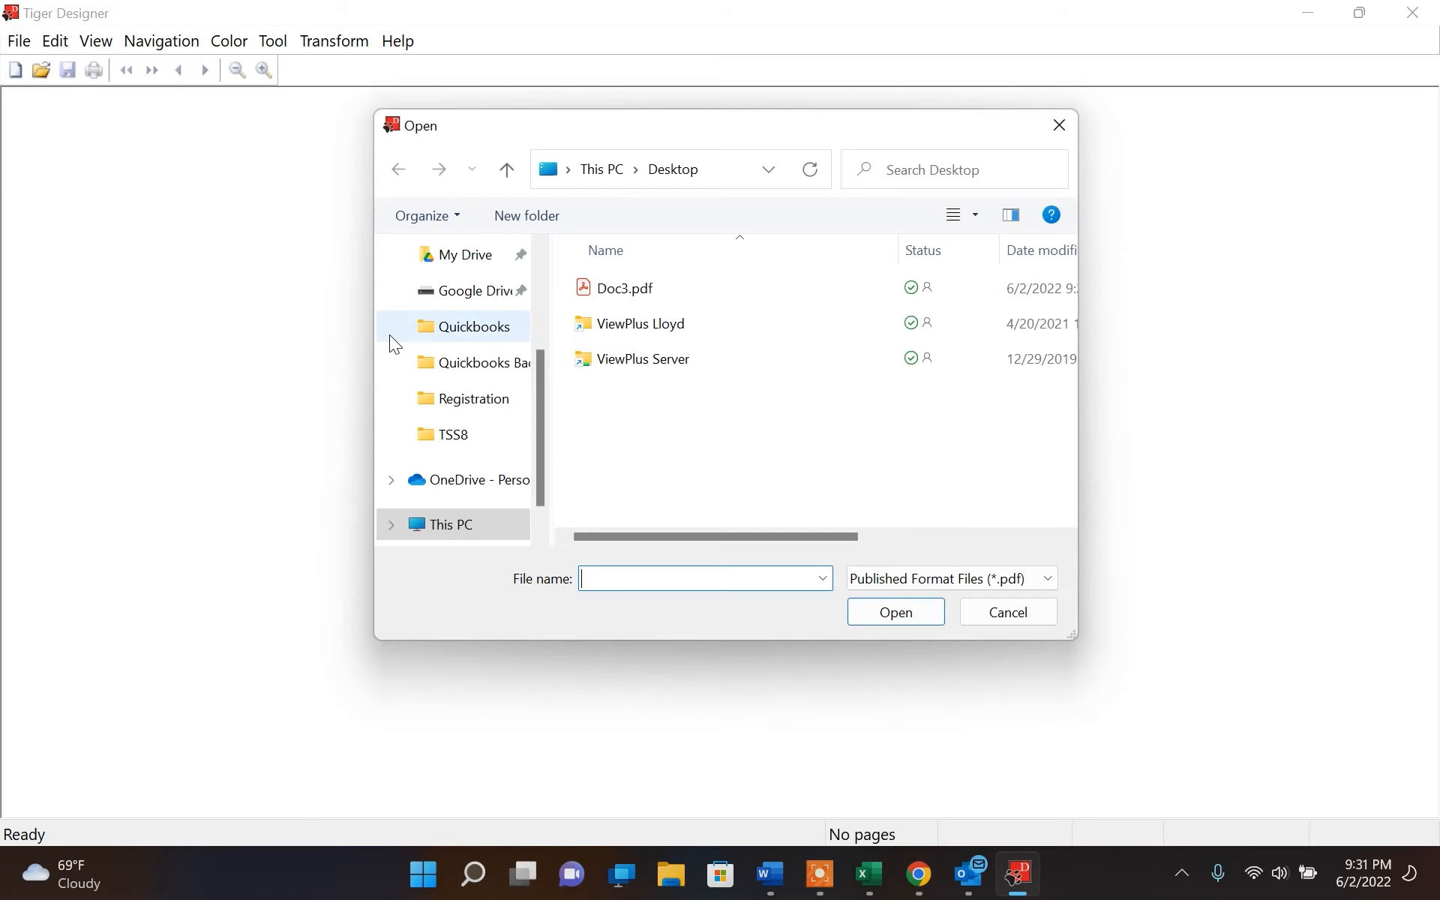
pyautogui.scroll(1, 475, 416)
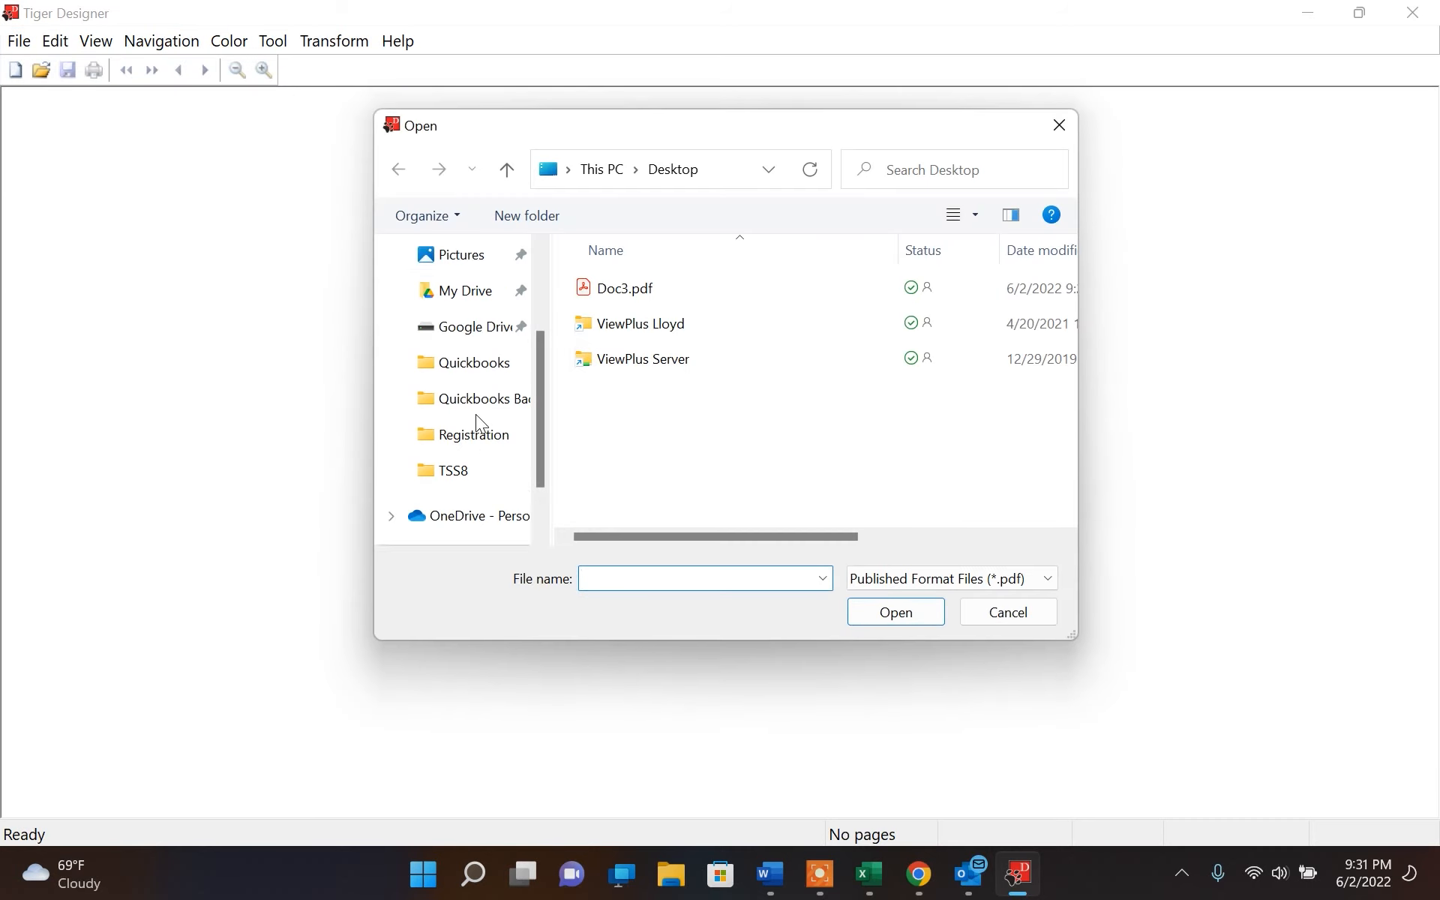
pyautogui.scroll(1, 476, 414)
pyautogui.click(484, 300)
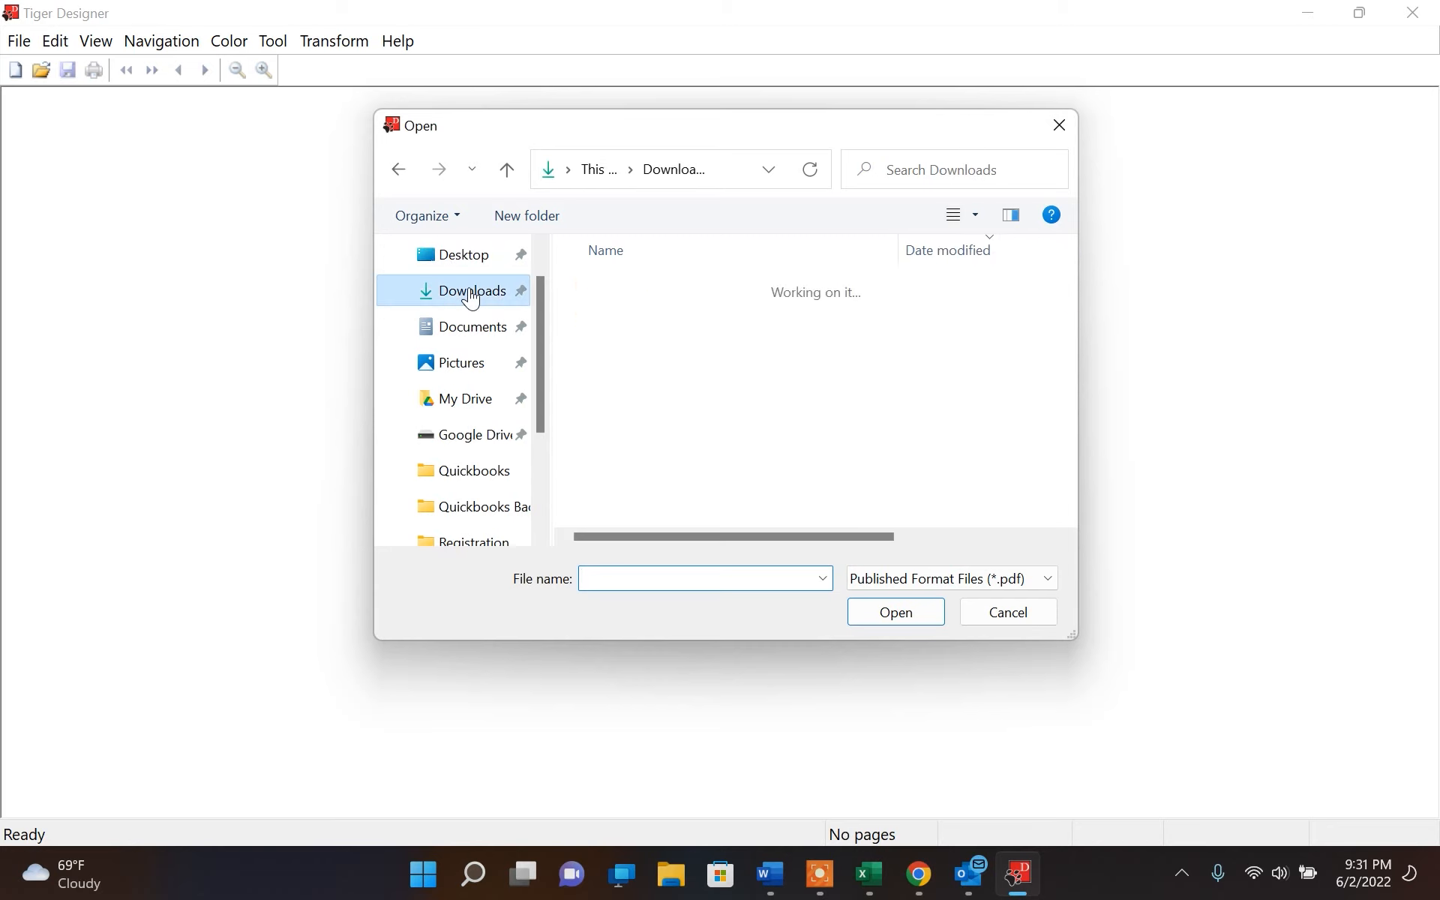
pyautogui.click(631, 323)
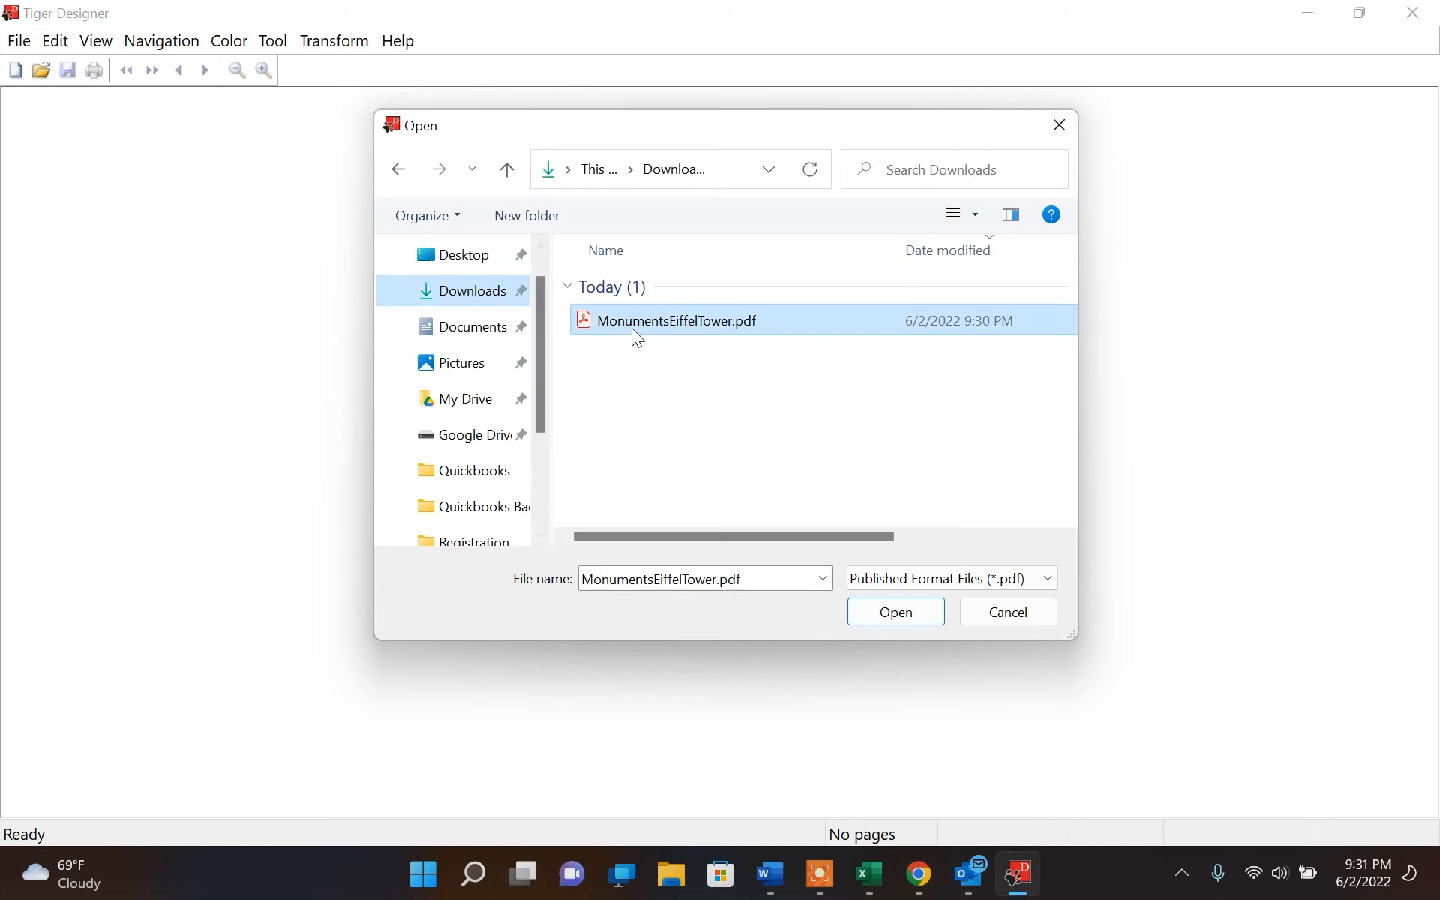
pyautogui.click(896, 613)
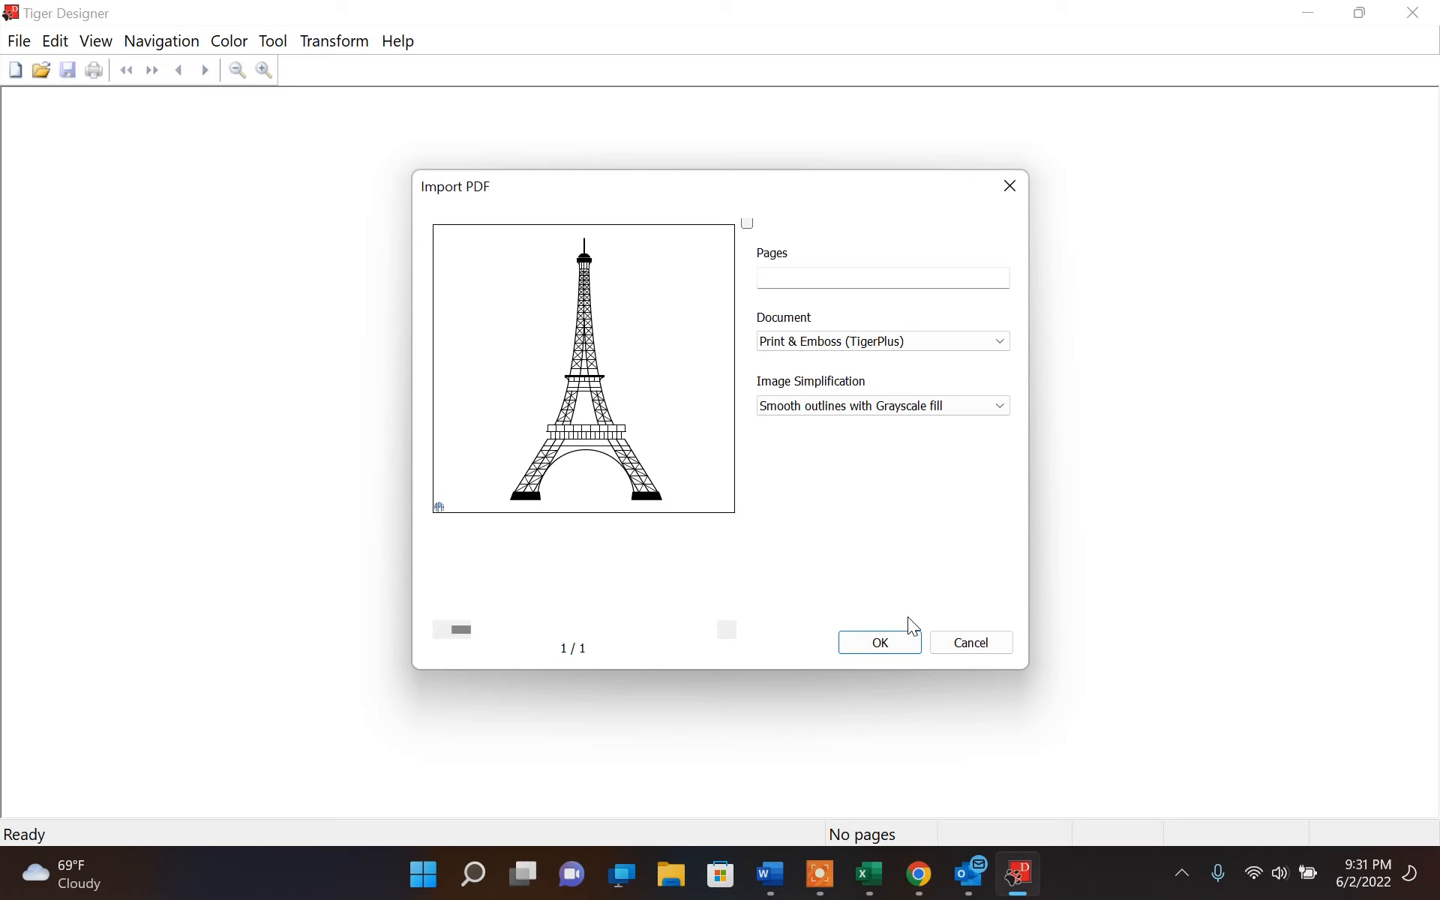
# Import the Eiffel Tower PDF as Print & Emboss (TigerPlus) using Smooth outlines with Grayscale fill, and inspect its emboss view
pyautogui.click(872, 343)
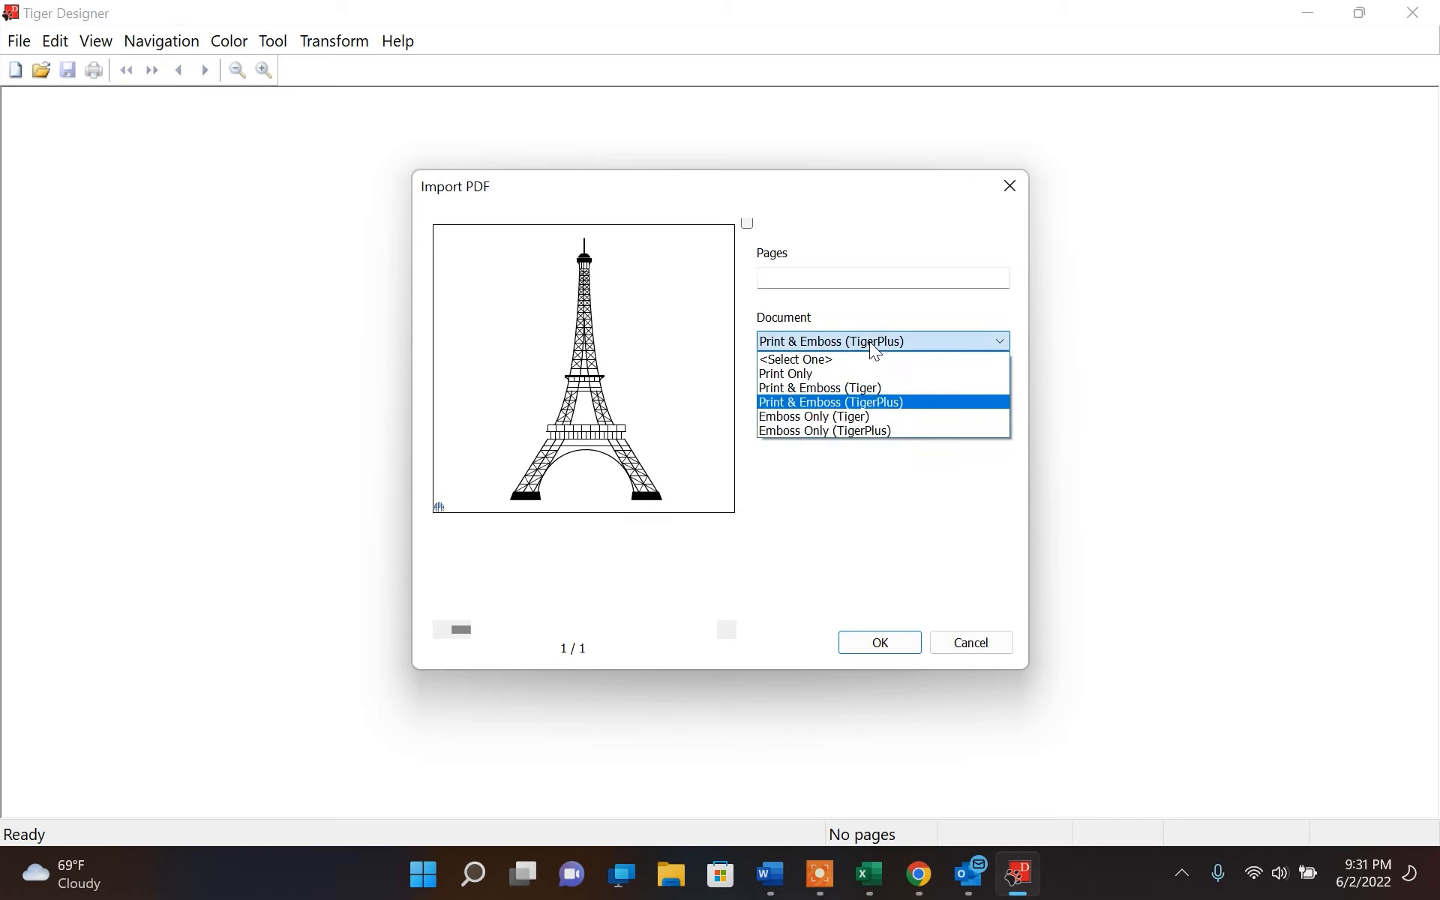
pyautogui.click(873, 404)
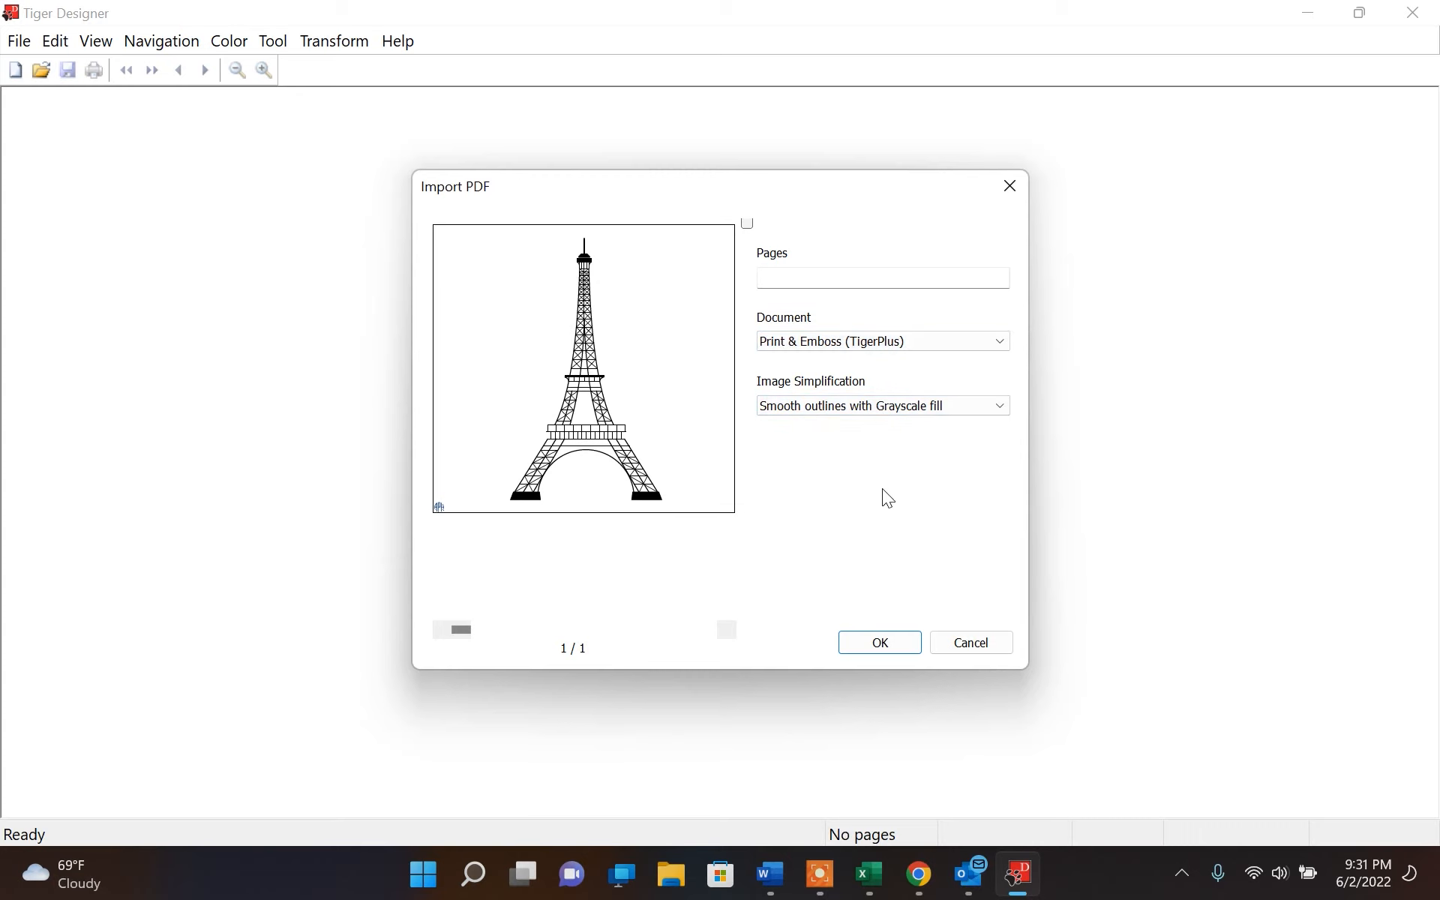
pyautogui.click(876, 647)
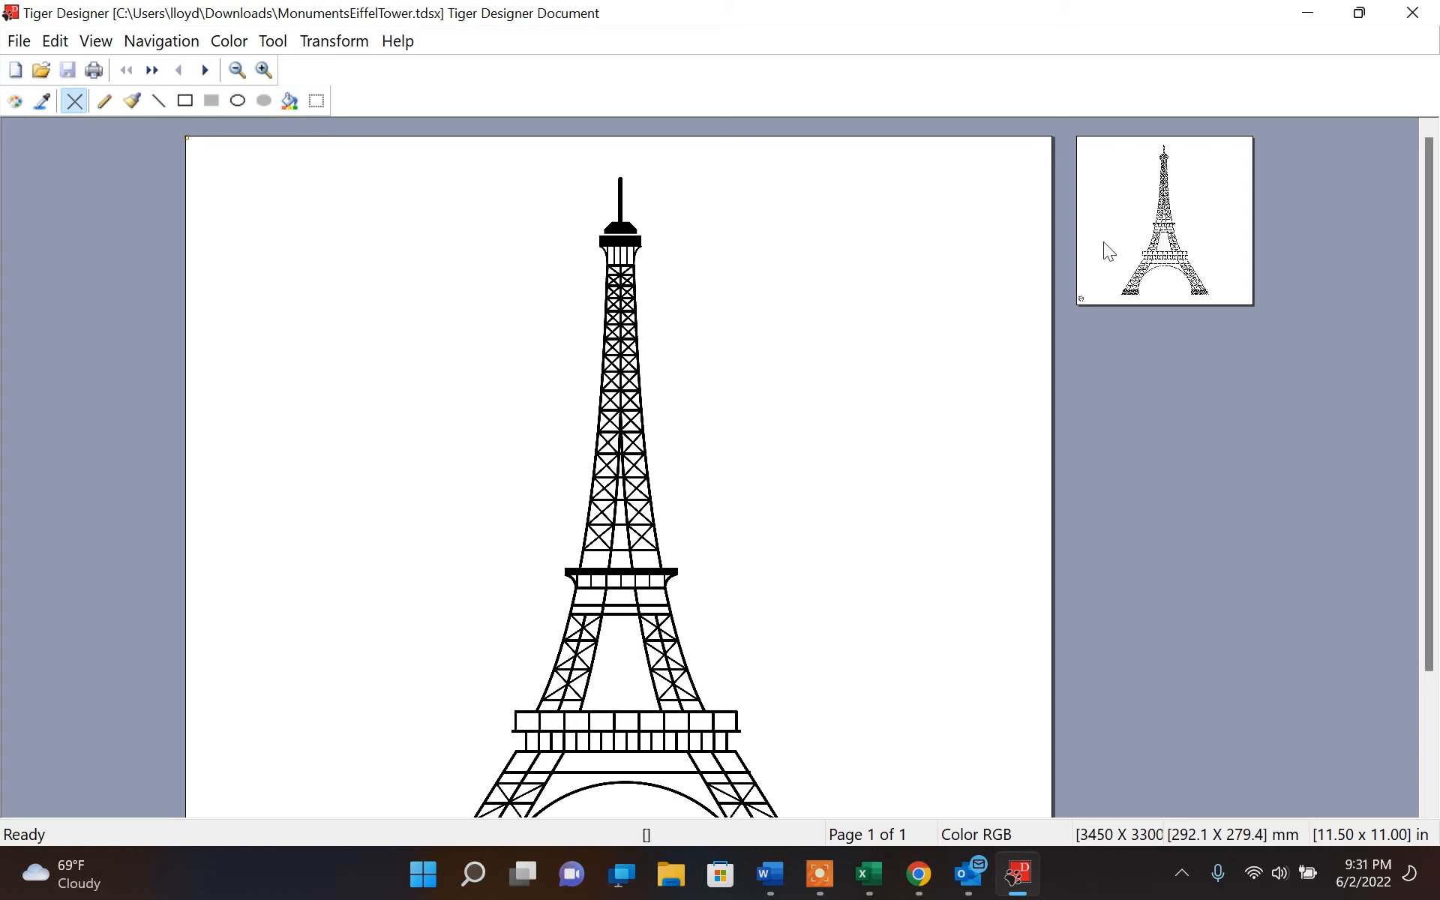
pyautogui.click(1136, 233)
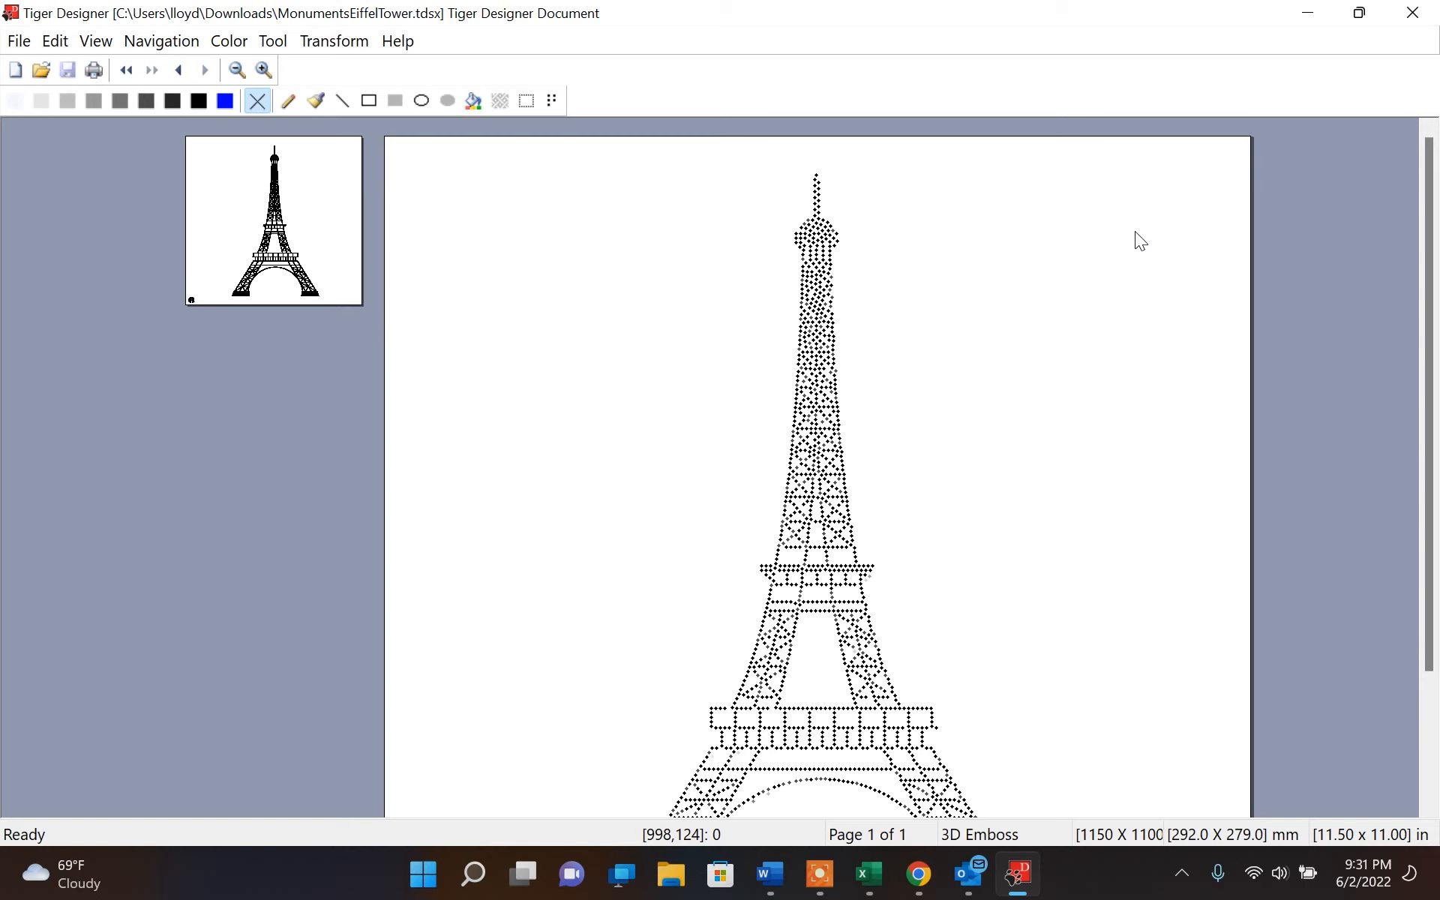
pyautogui.scroll(-3, 1136, 240)
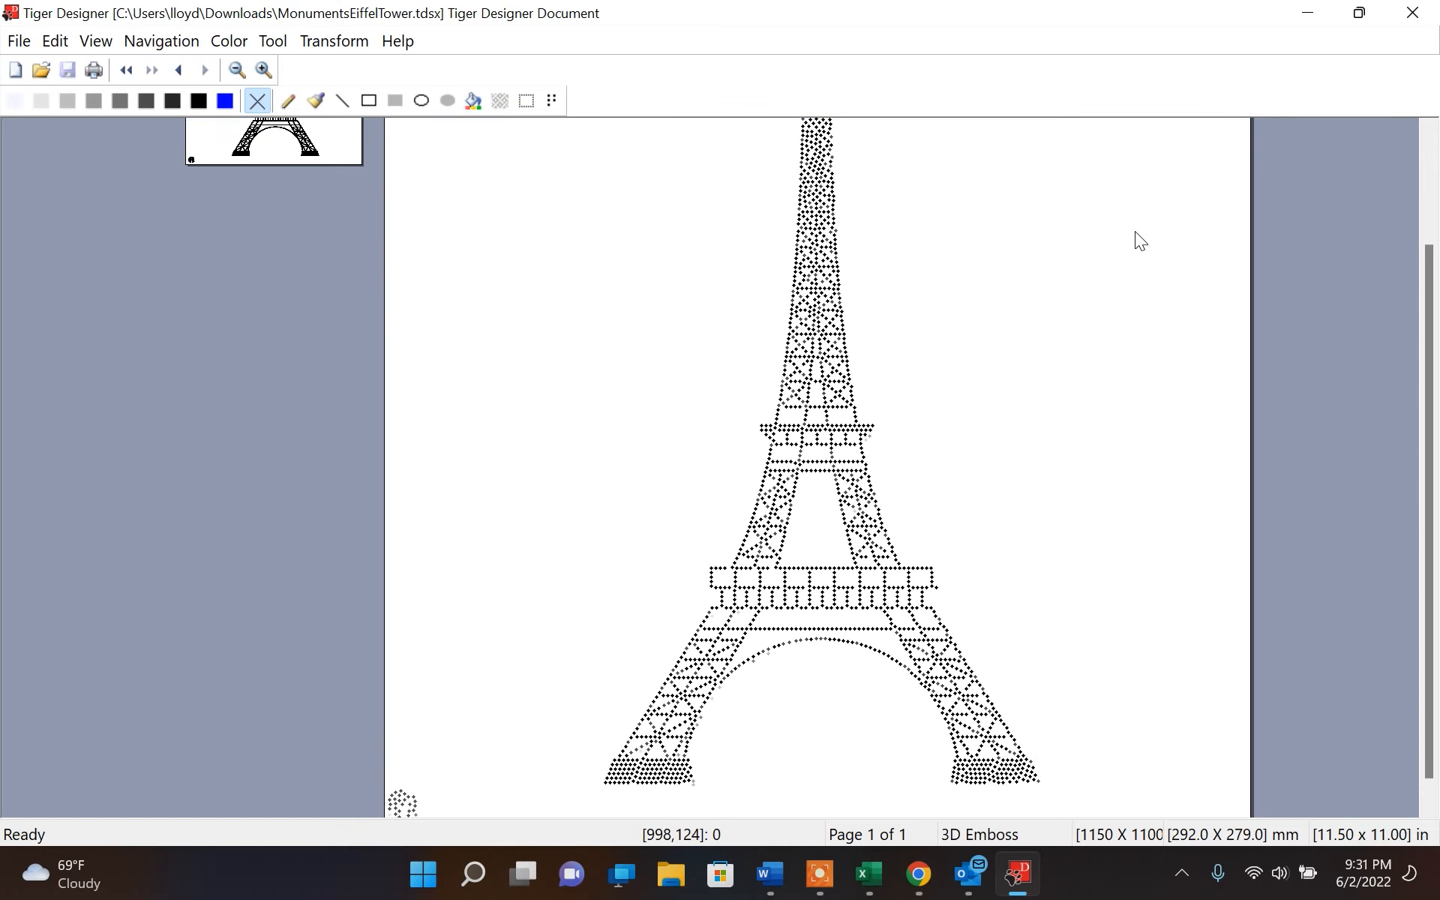
pyautogui.scroll(3, 1136, 232)
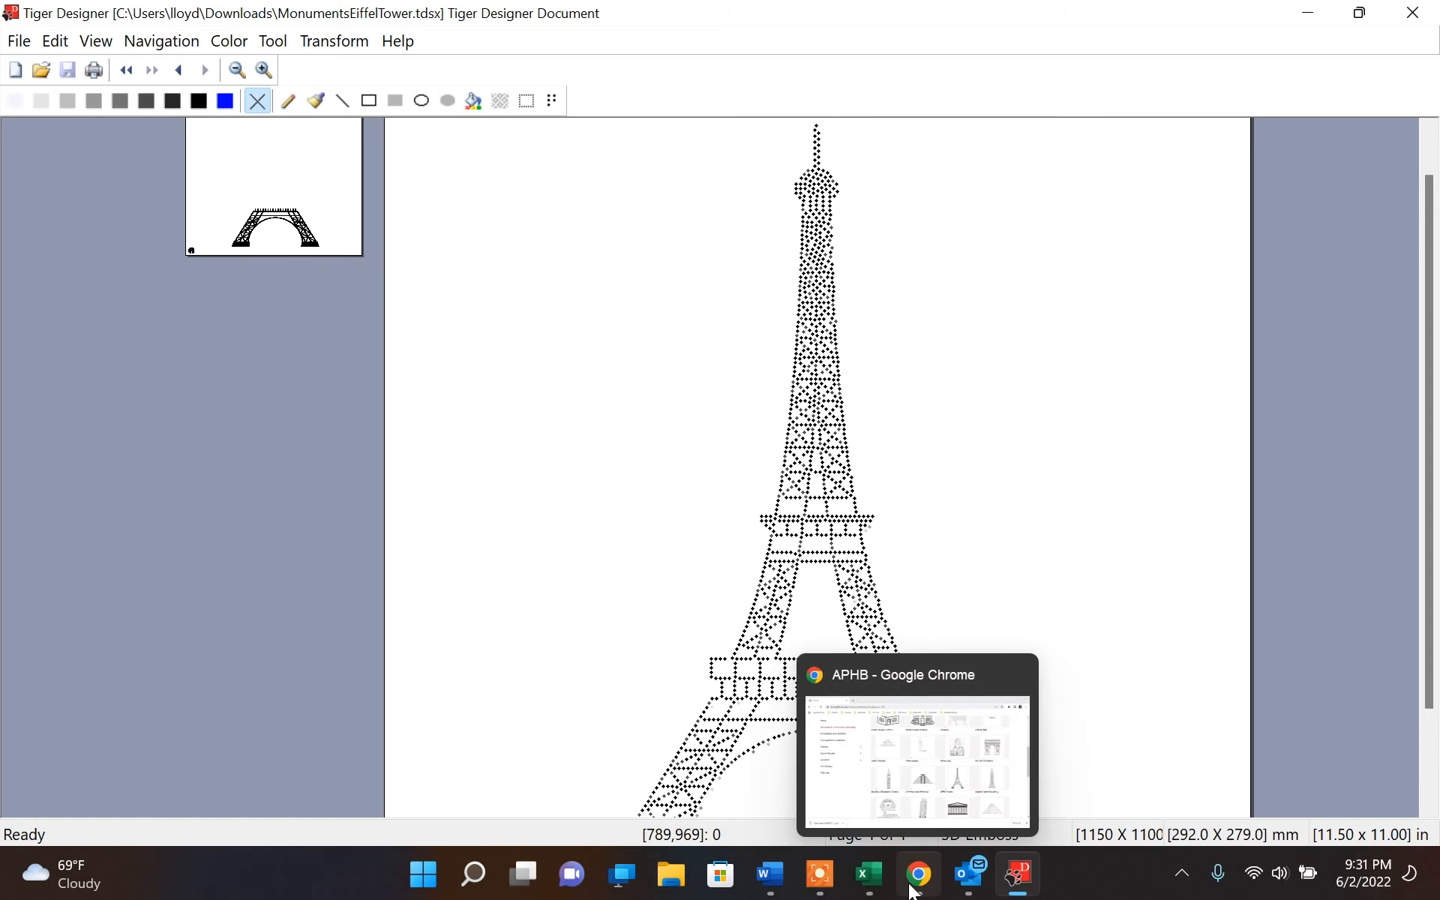
# Switch to Chrome, view the download options for the Mona Lisa image in the APH library, and dismiss them
pyautogui.click(912, 890)
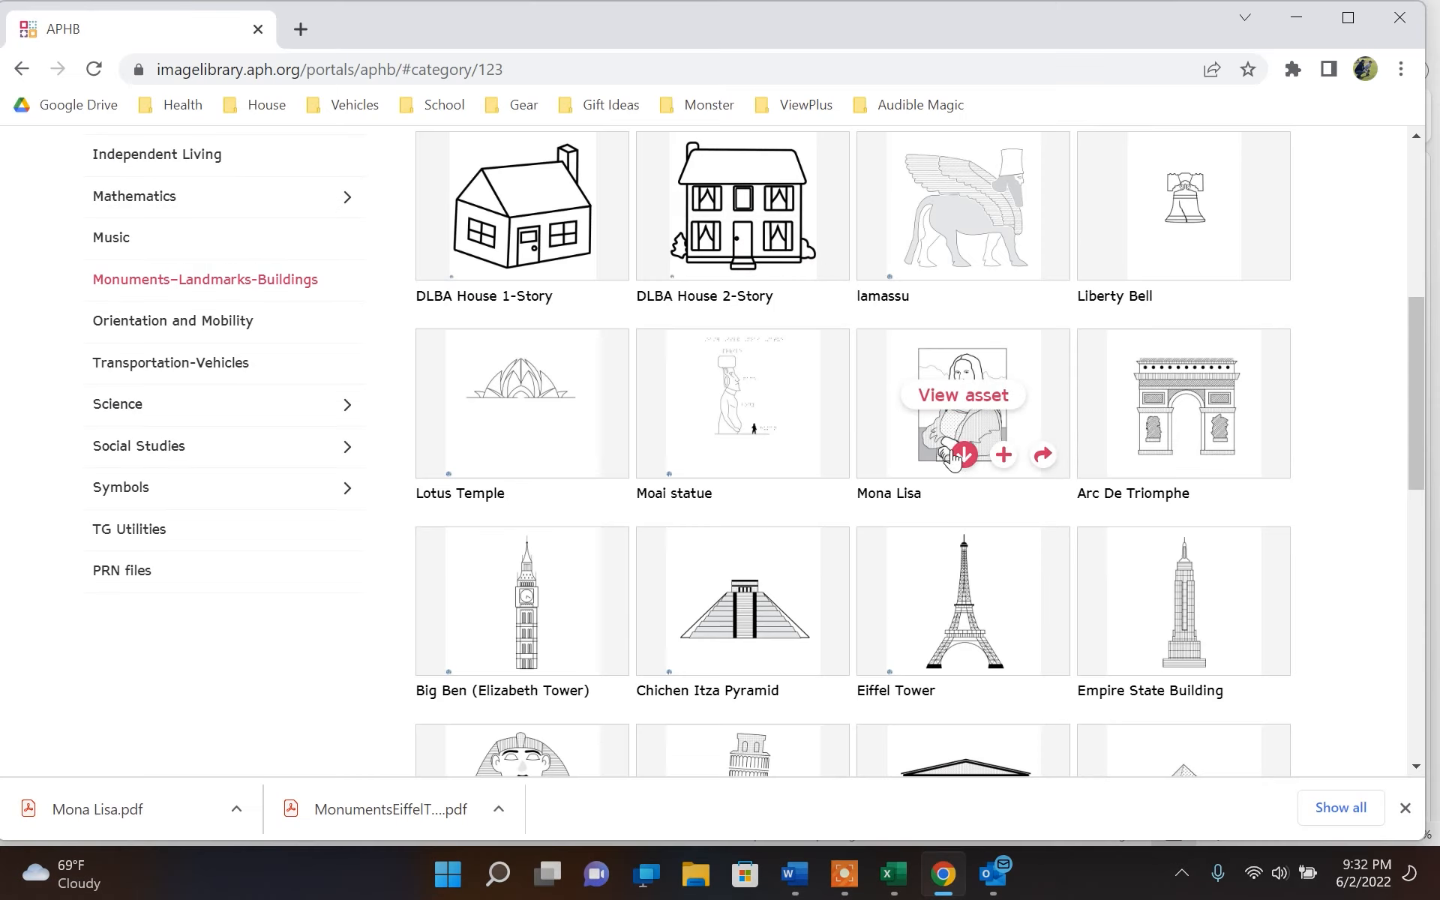
pyautogui.click(963, 456)
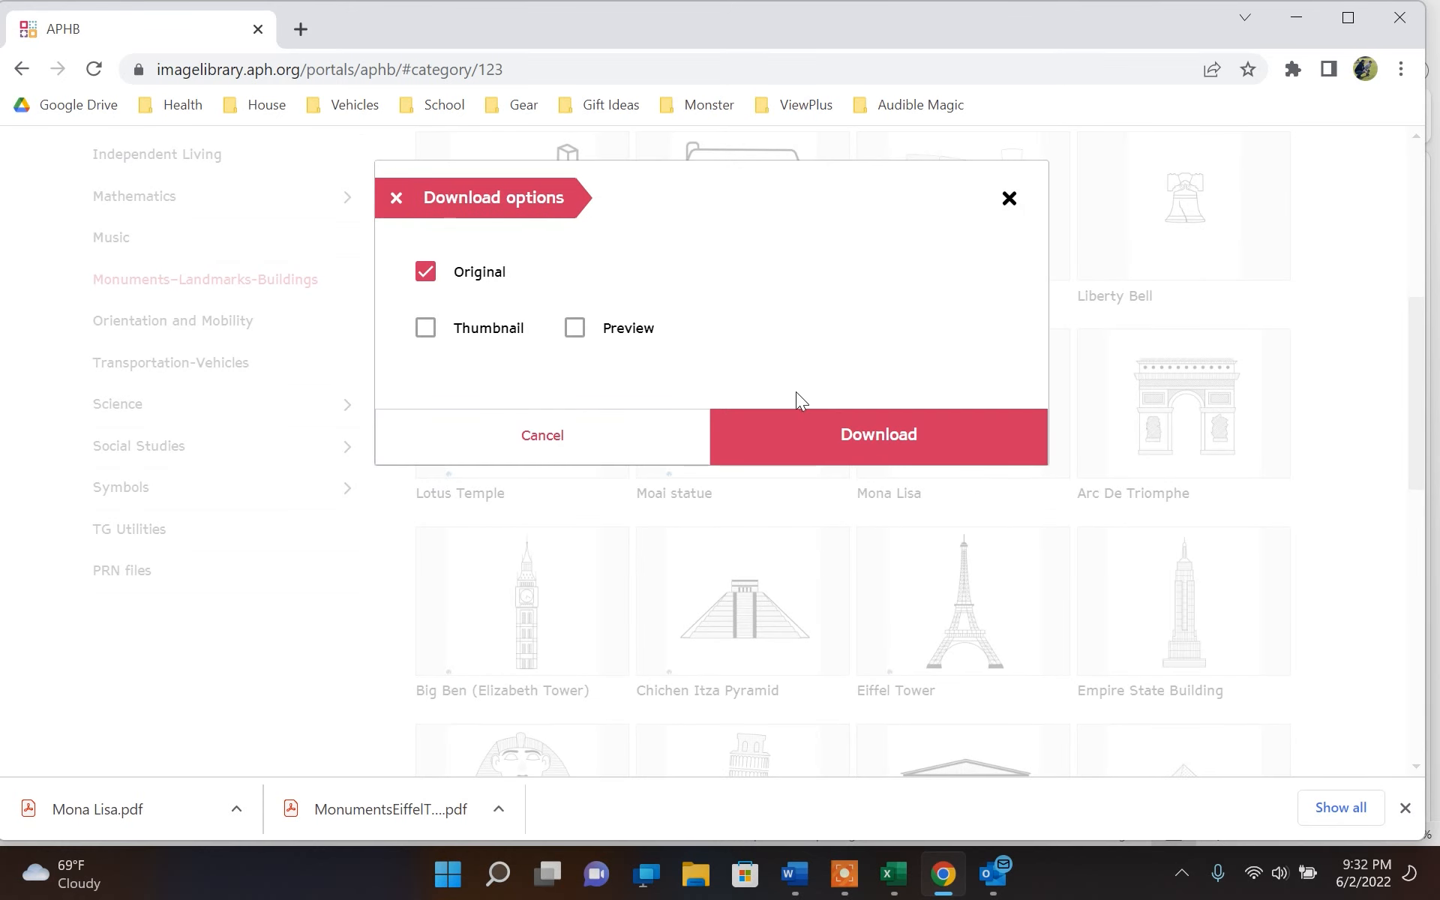
pyautogui.click(1012, 198)
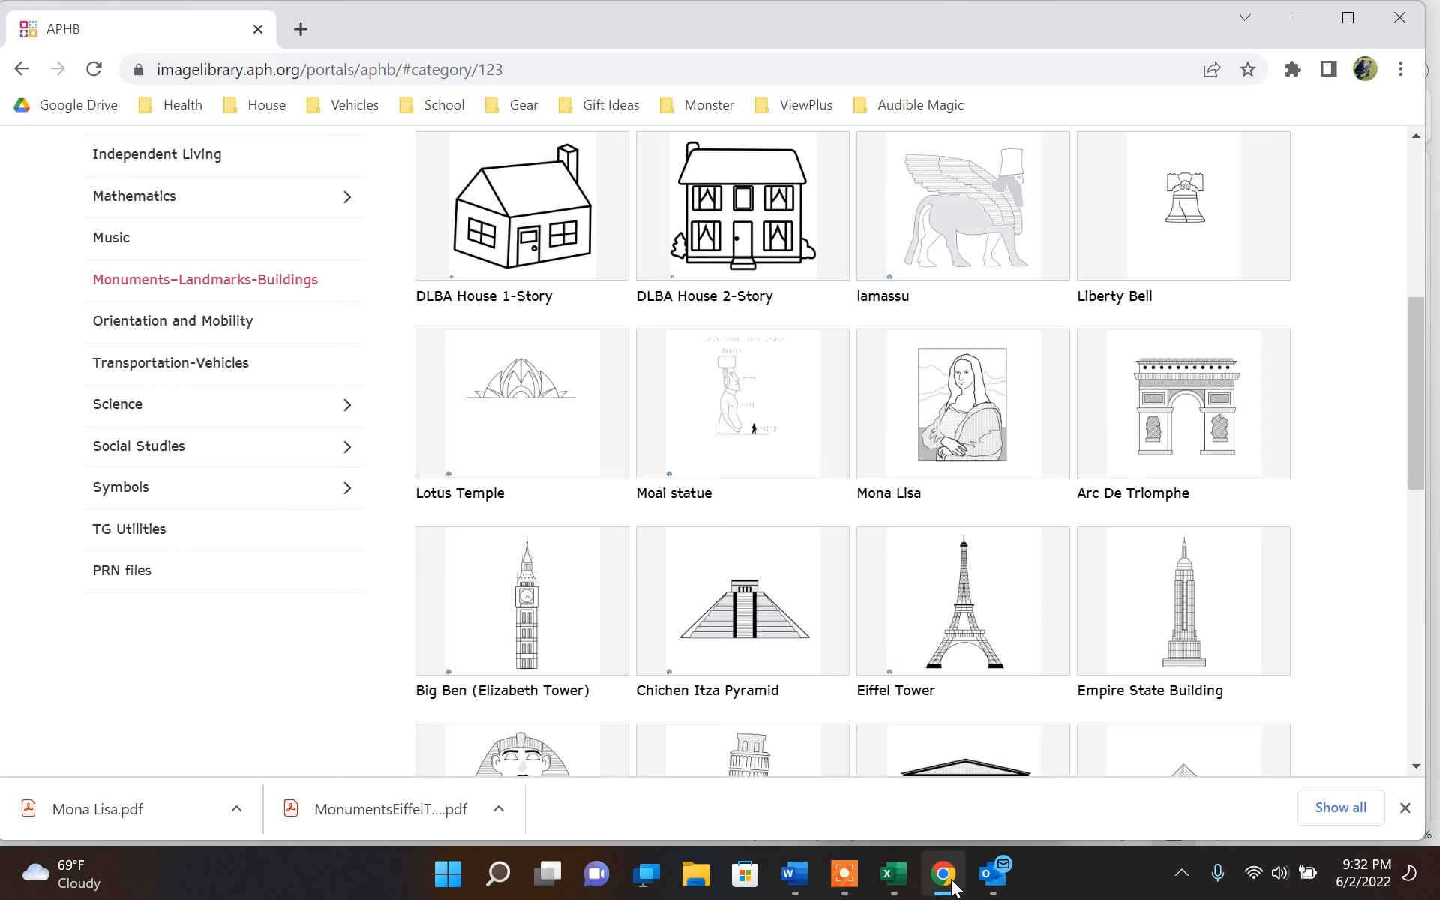
# Launch Tiger Designer again and open Mona Lisa.pdf from the Downloads folder for PDF import
pyautogui.click(451, 886)
pyautogui.write('tiger')
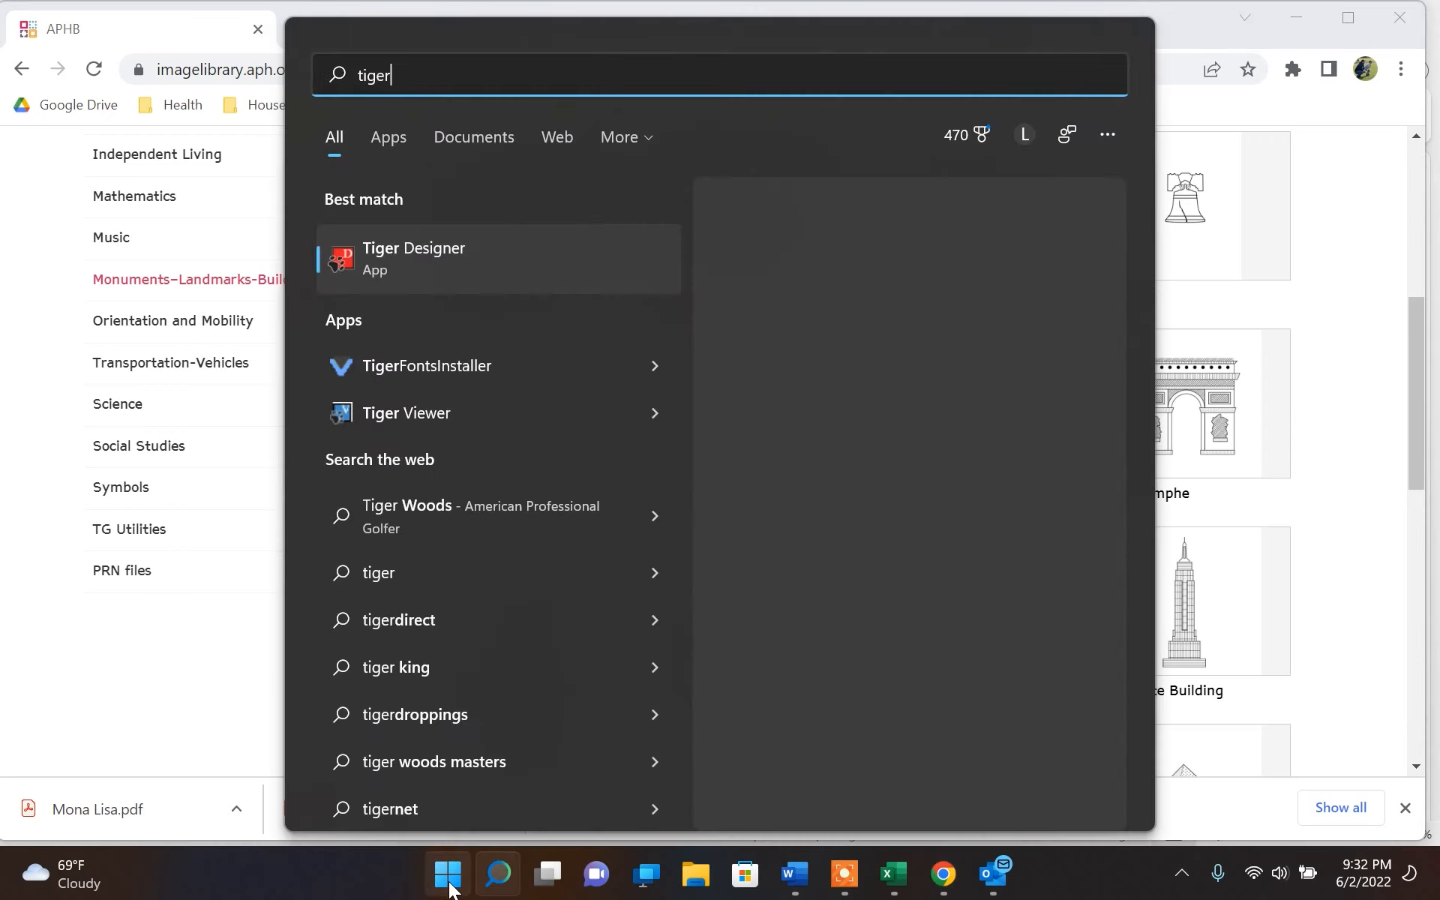
pyautogui.press('Return')
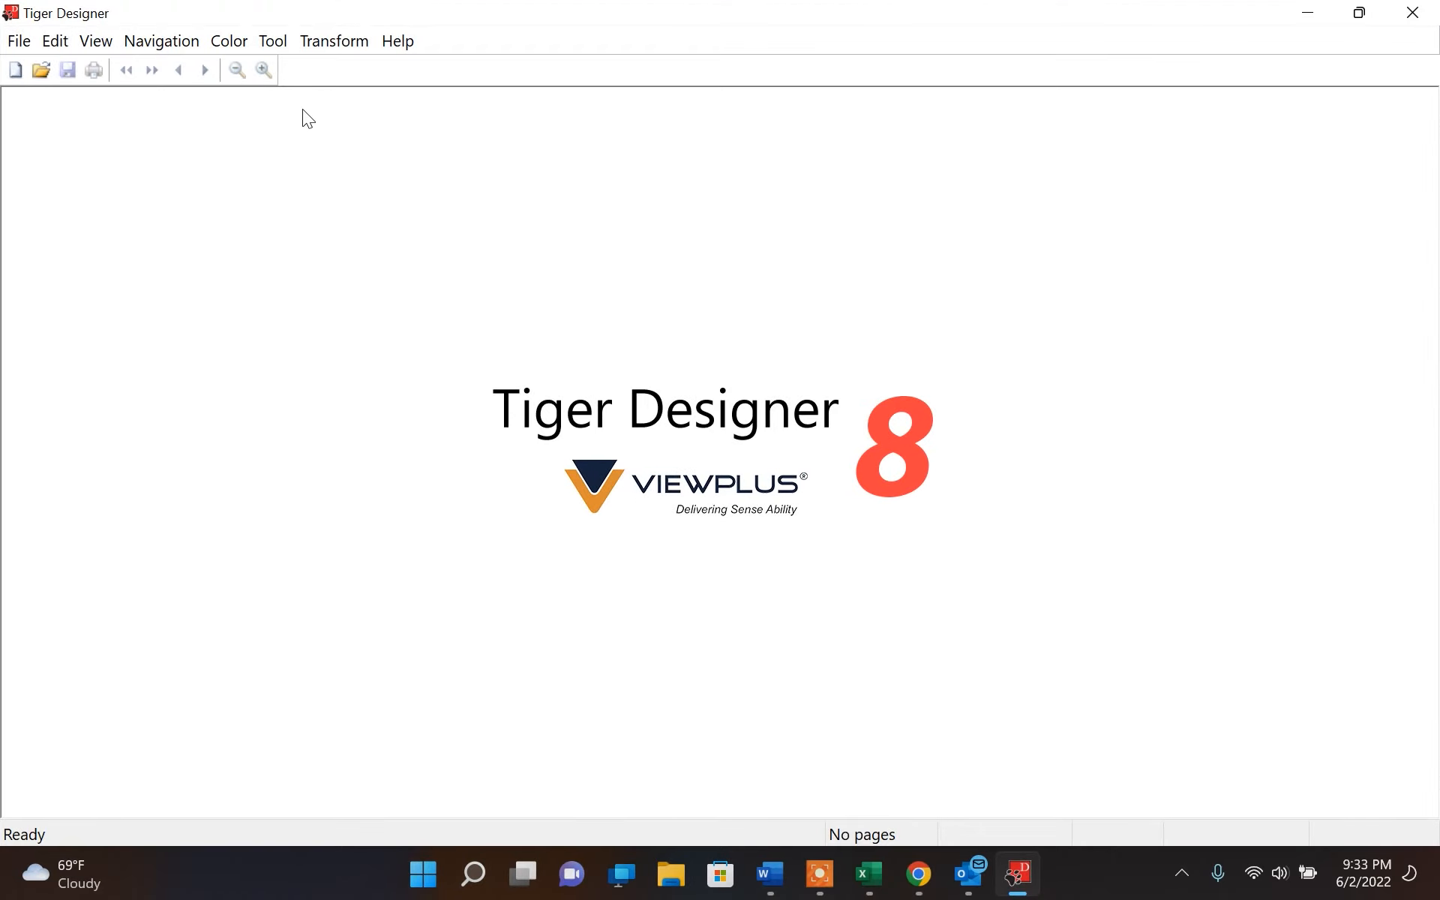
pyautogui.click(19, 40)
pyautogui.click(27, 90)
pyautogui.click(640, 321)
pyautogui.click(934, 616)
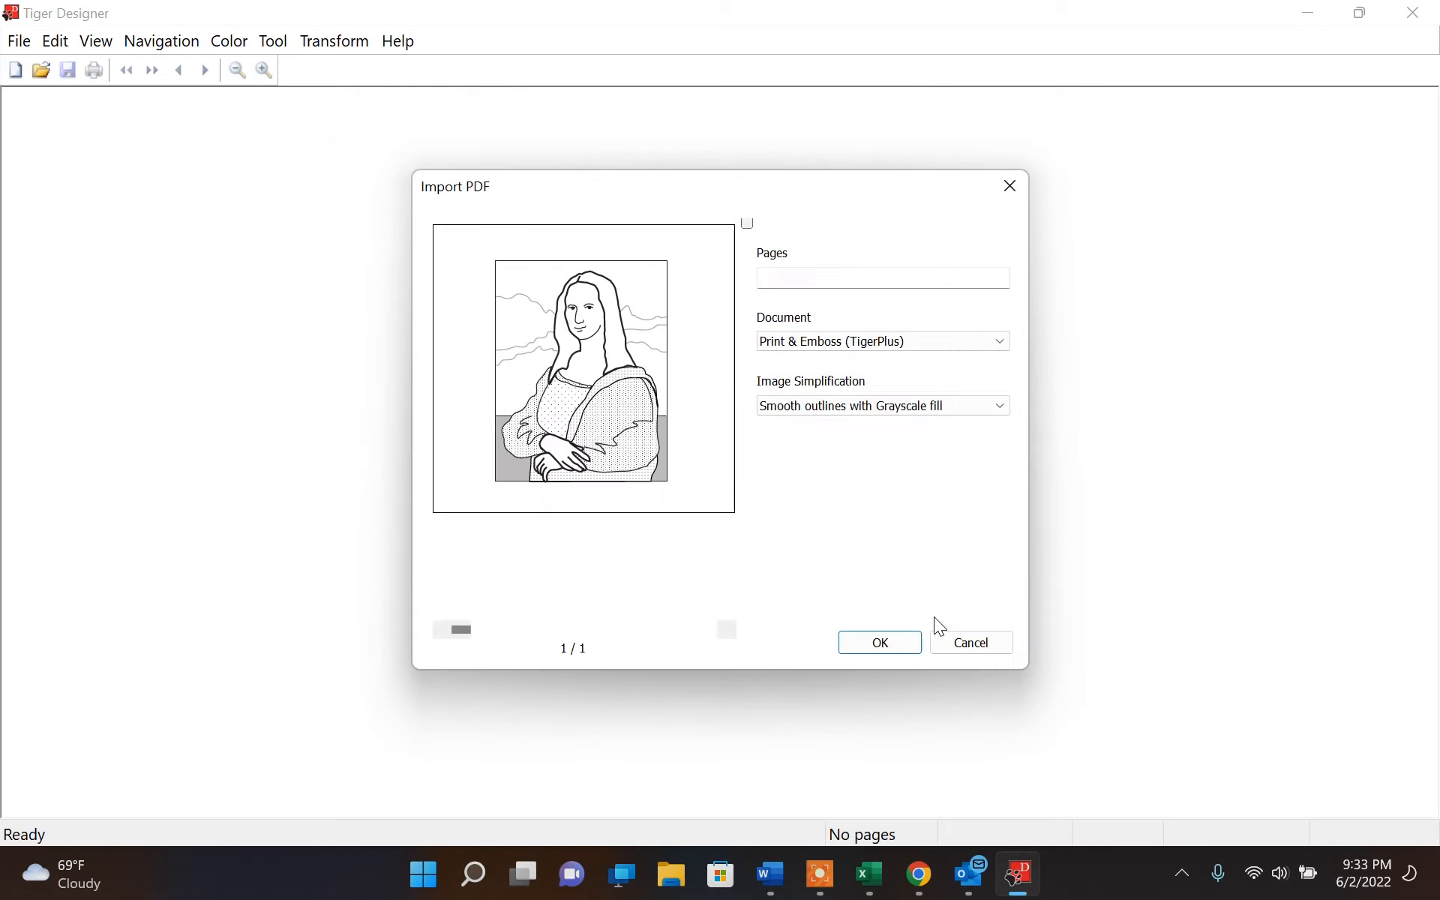
# Import the Mona Lisa PDF as Print & Emboss (TigerPlus) using Smooth outlines with Grayscale fill, and compare its emboss and print views
pyautogui.click(900, 650)
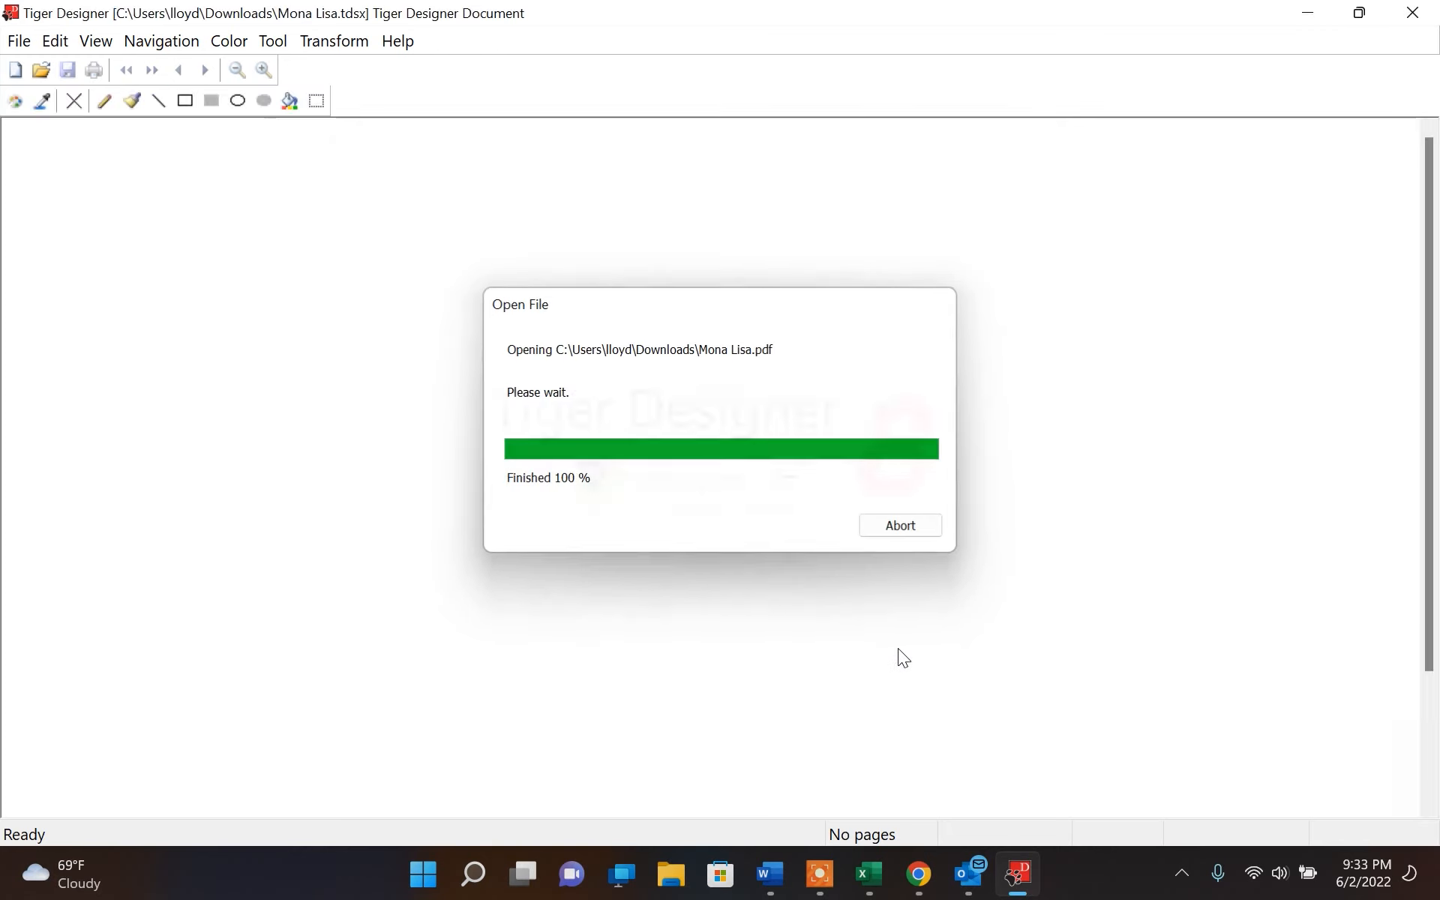
pyautogui.click(1131, 259)
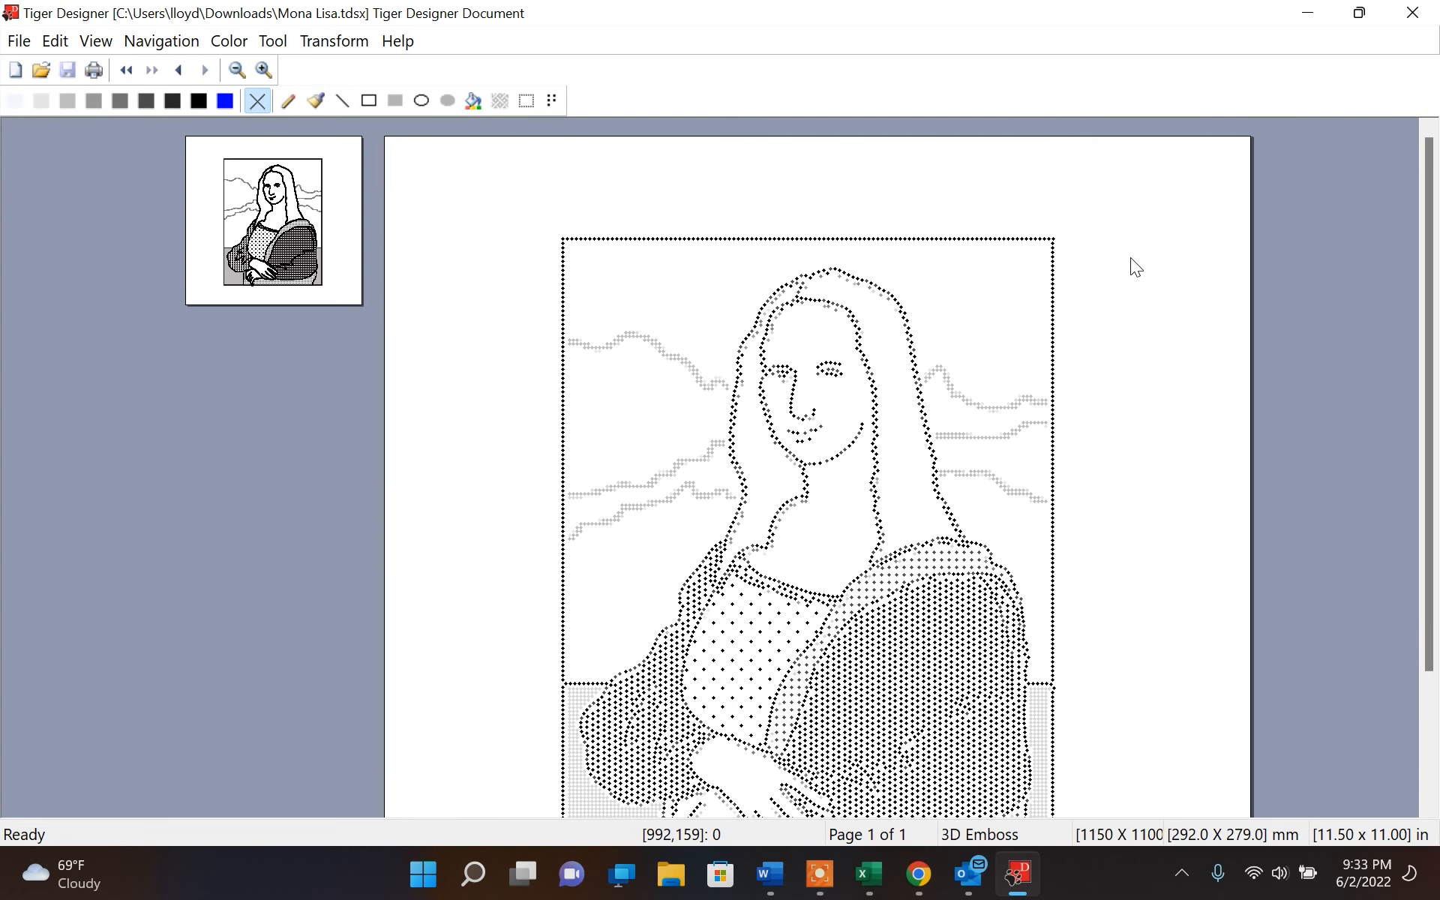
pyautogui.scroll(-5, 1131, 259)
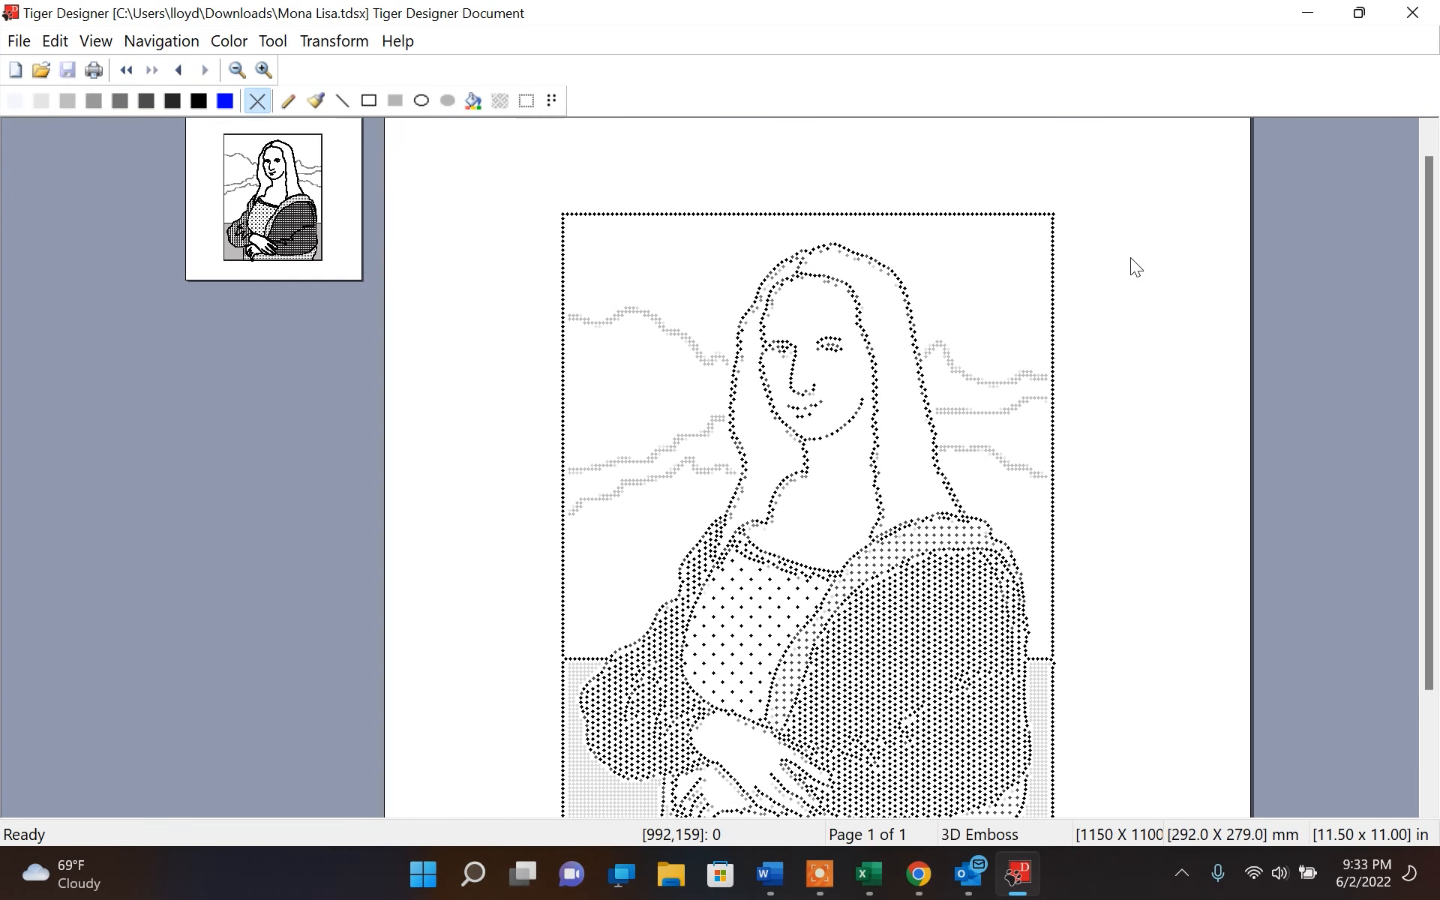
pyautogui.scroll(5, 1131, 258)
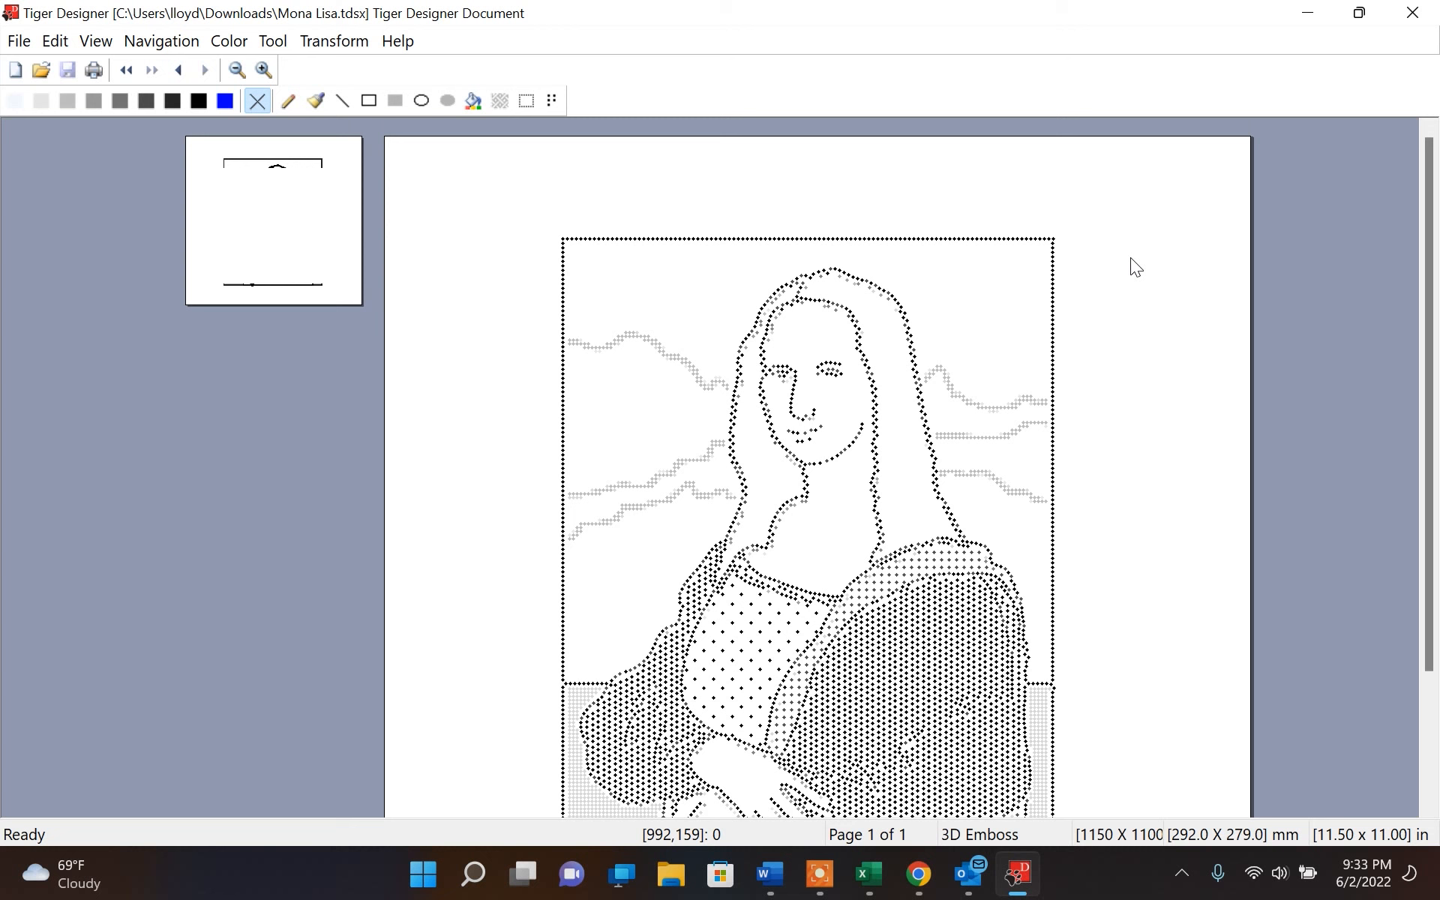
pyautogui.click(287, 214)
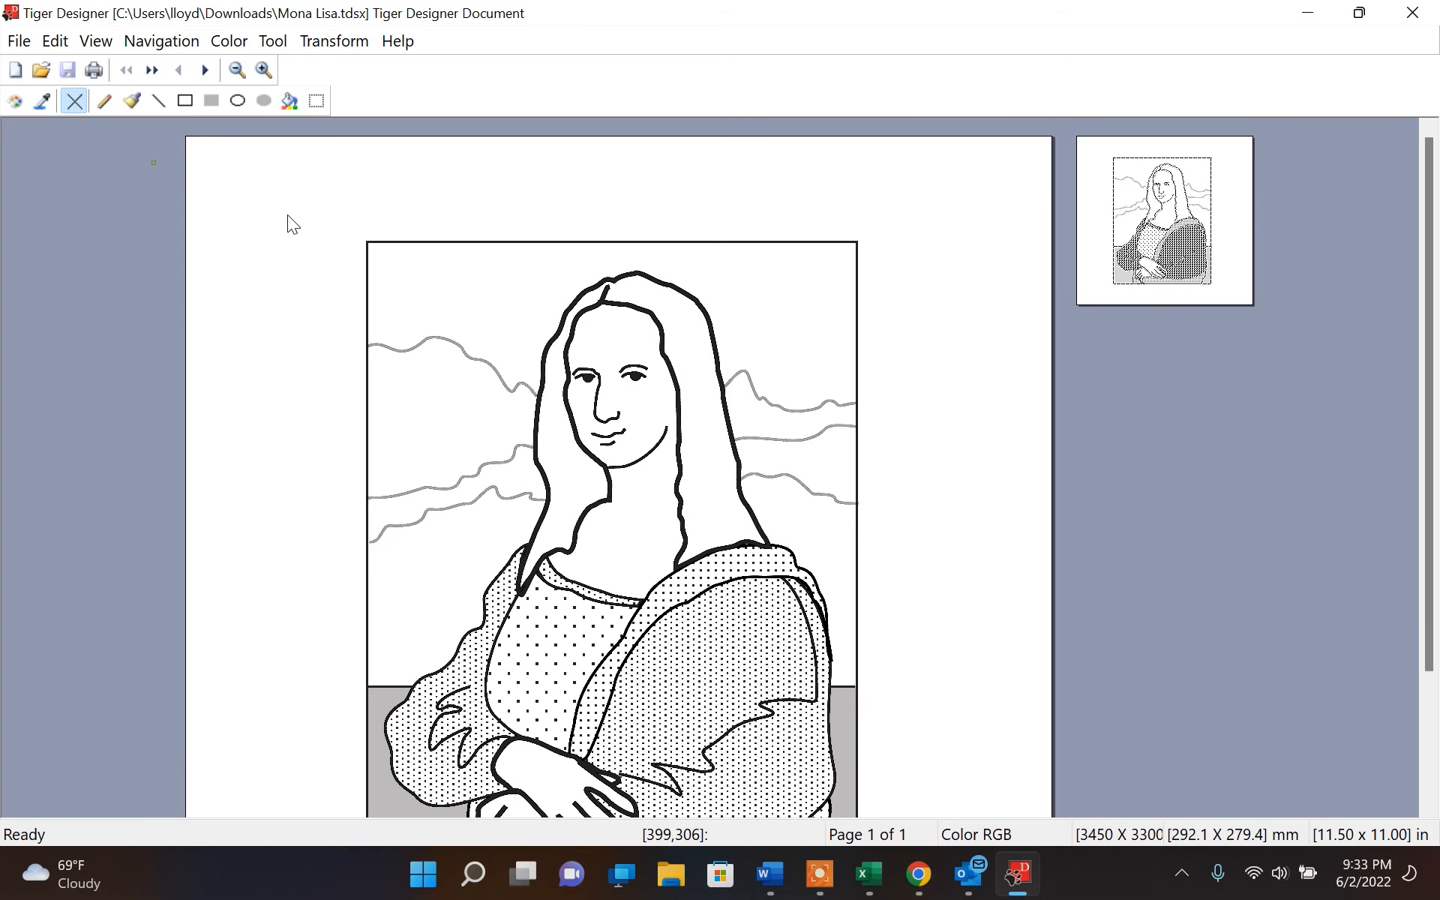